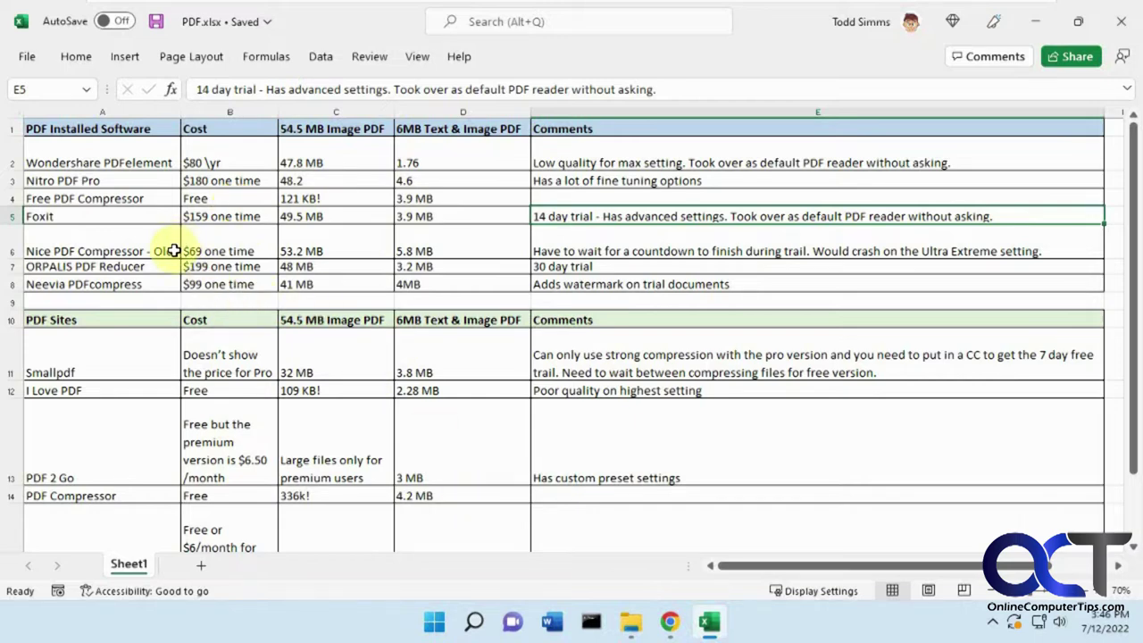
Review the Wondershare PDFelement row's name (A2) and comment (E2), then minimize Excel
left_click(107, 161)
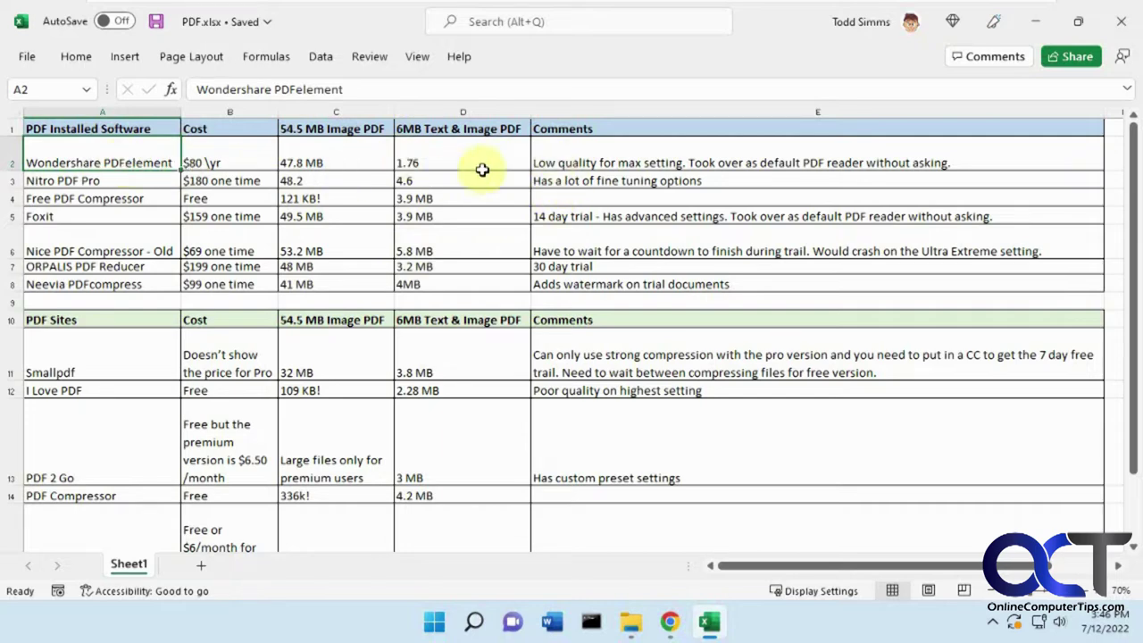
left_click(591, 160)
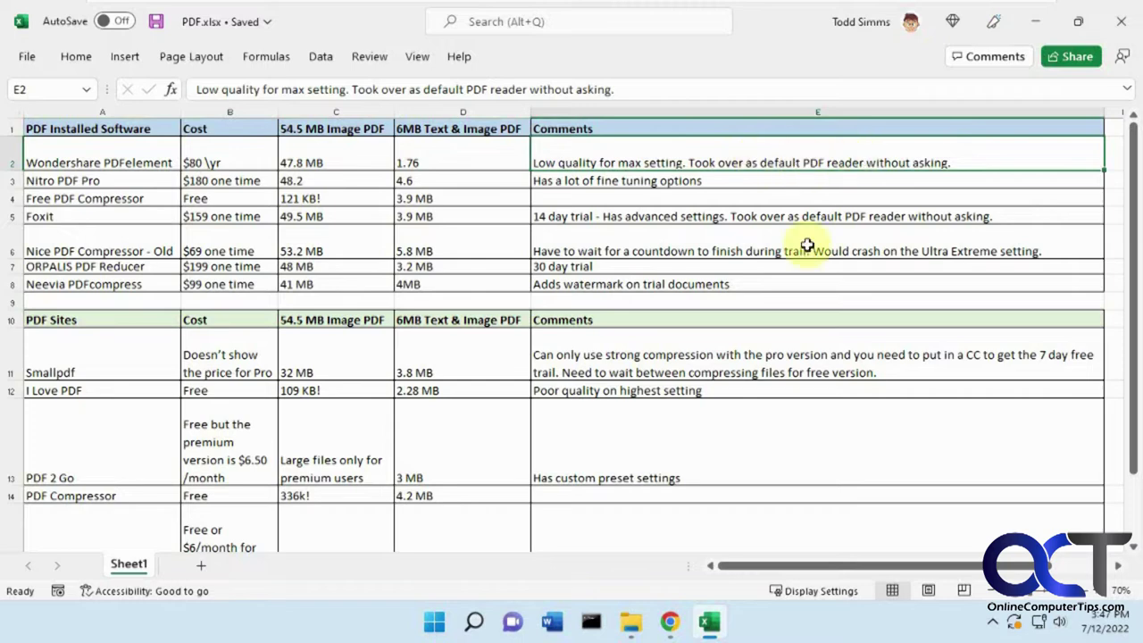
left_click(1035, 22)
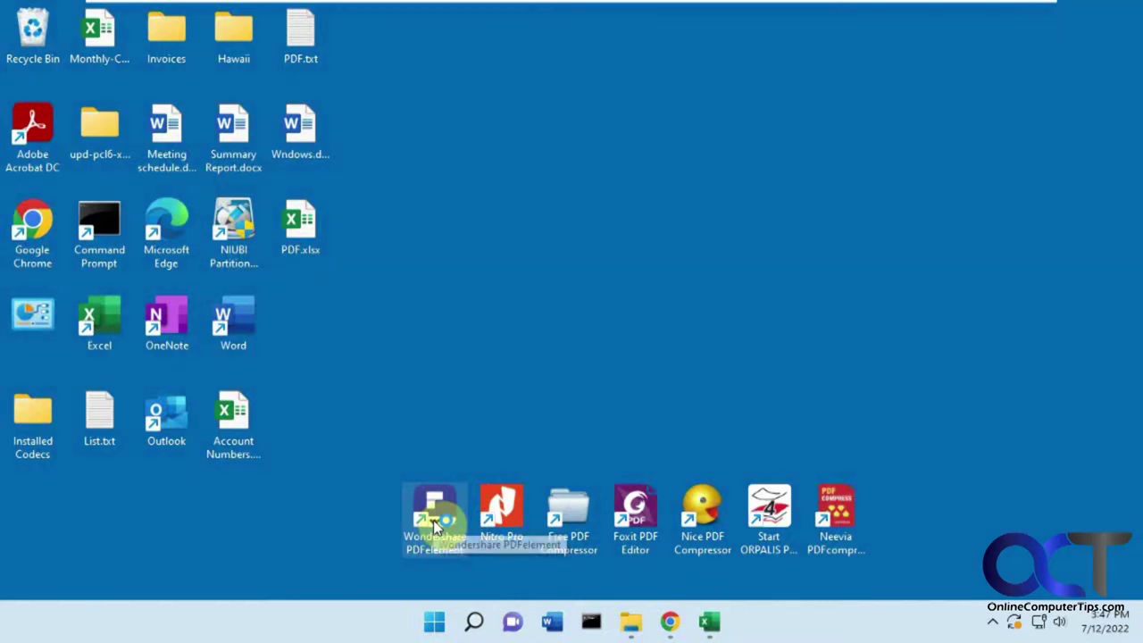
In PDFelement, choose Windows 11 Guide.pdf from C:\Files for compression, then cancel without compressing
double_click(435, 525)
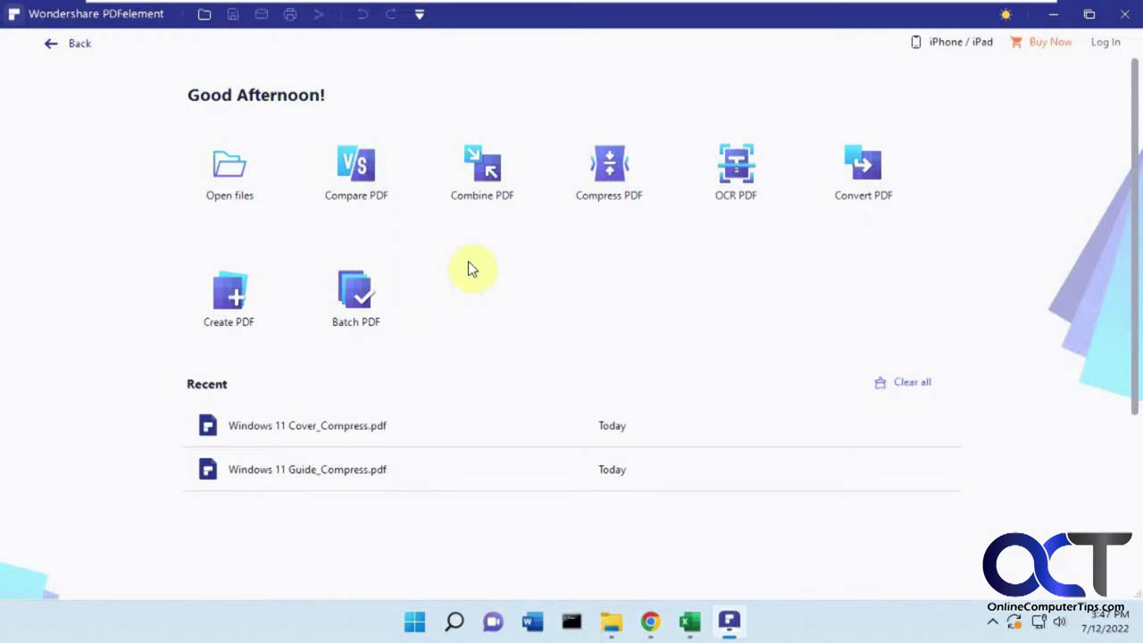
left_click(608, 174)
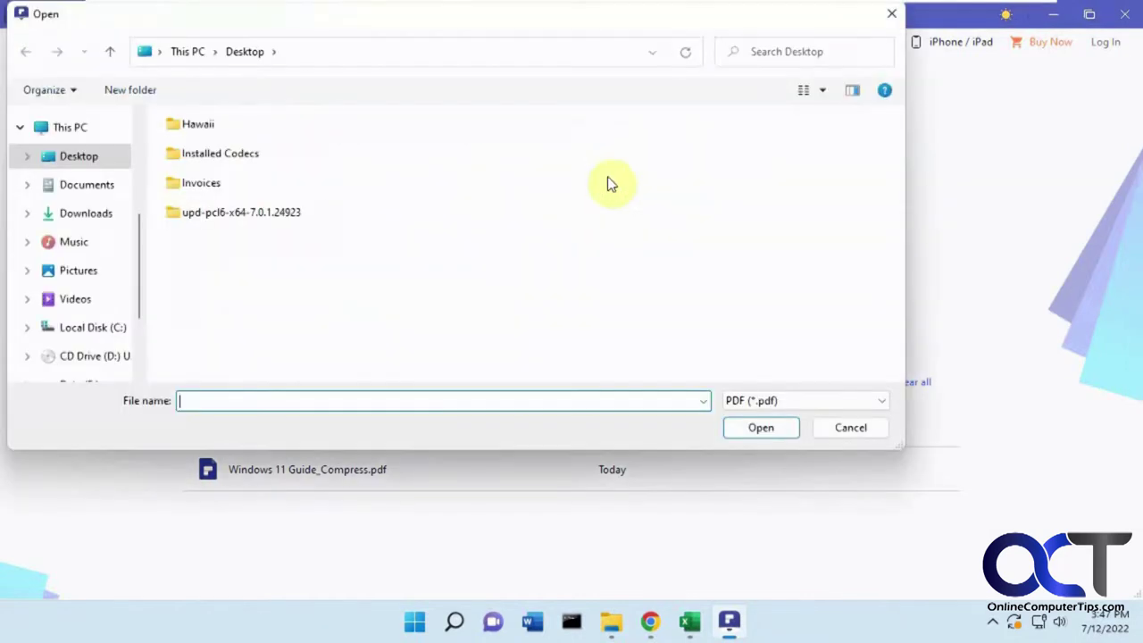
left_click(833, 426)
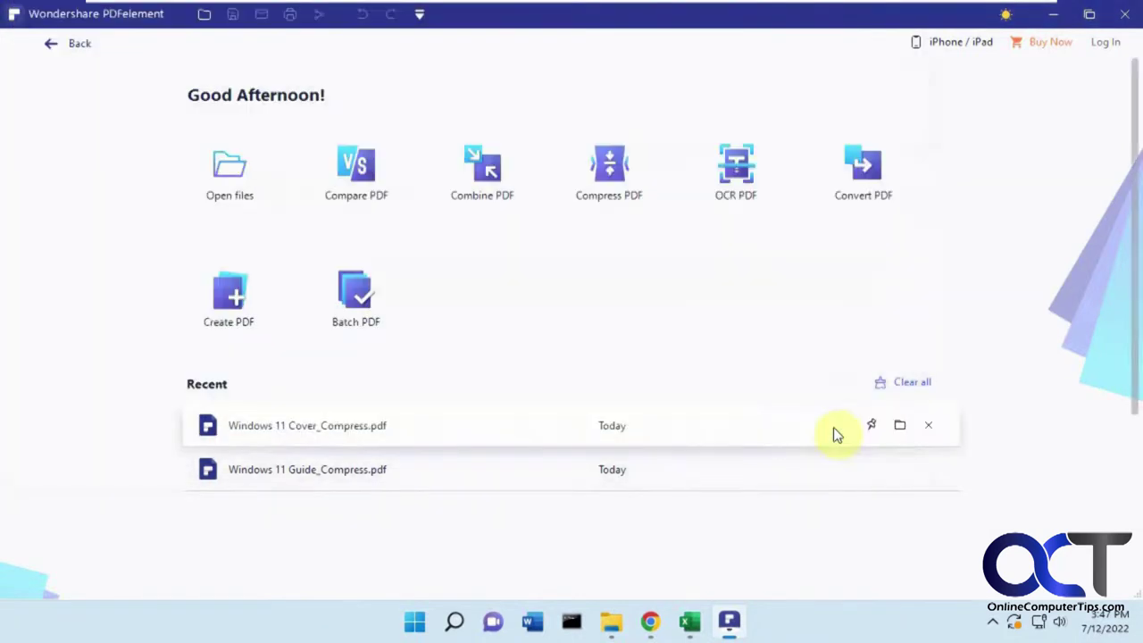
left_click(602, 195)
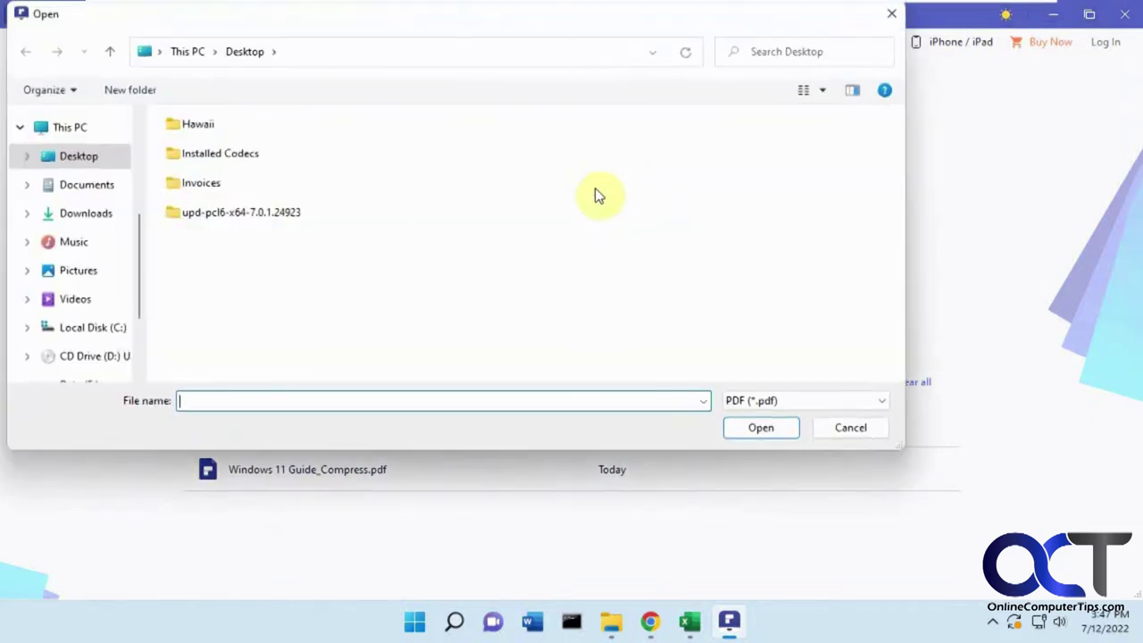
left_click(97, 328)
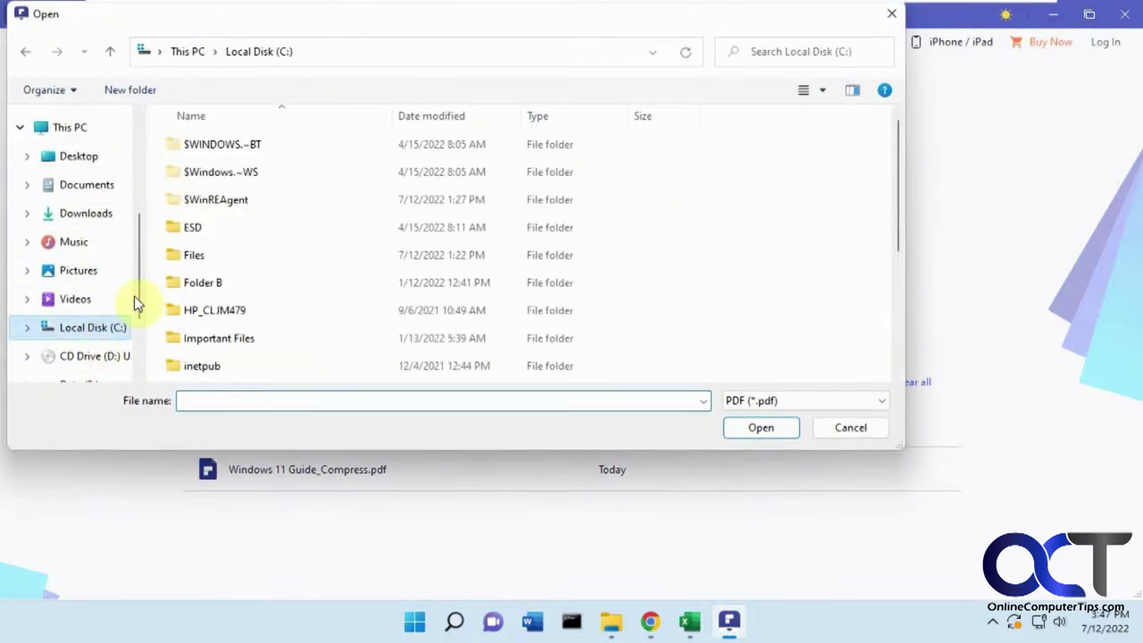
double_click(195, 256)
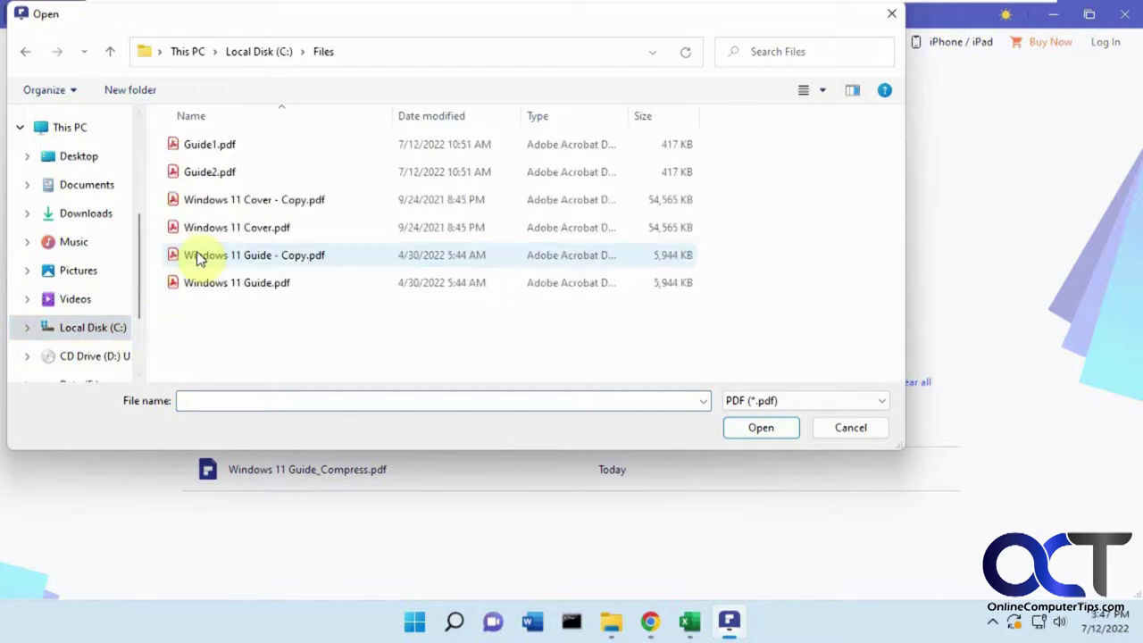
double_click(242, 282)
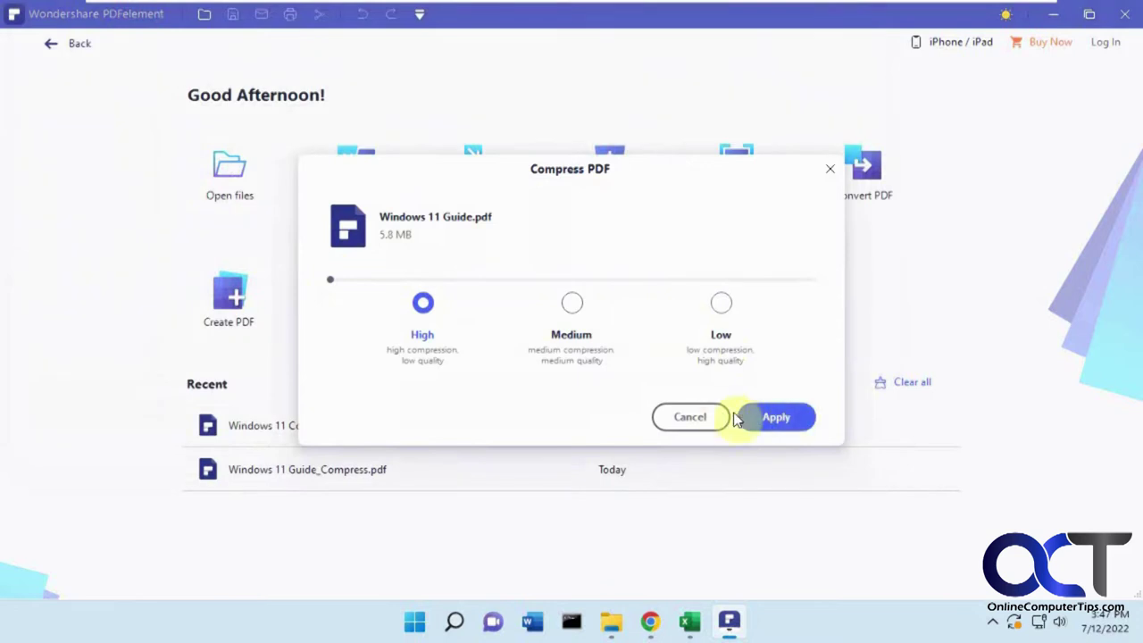
left_click(692, 418)
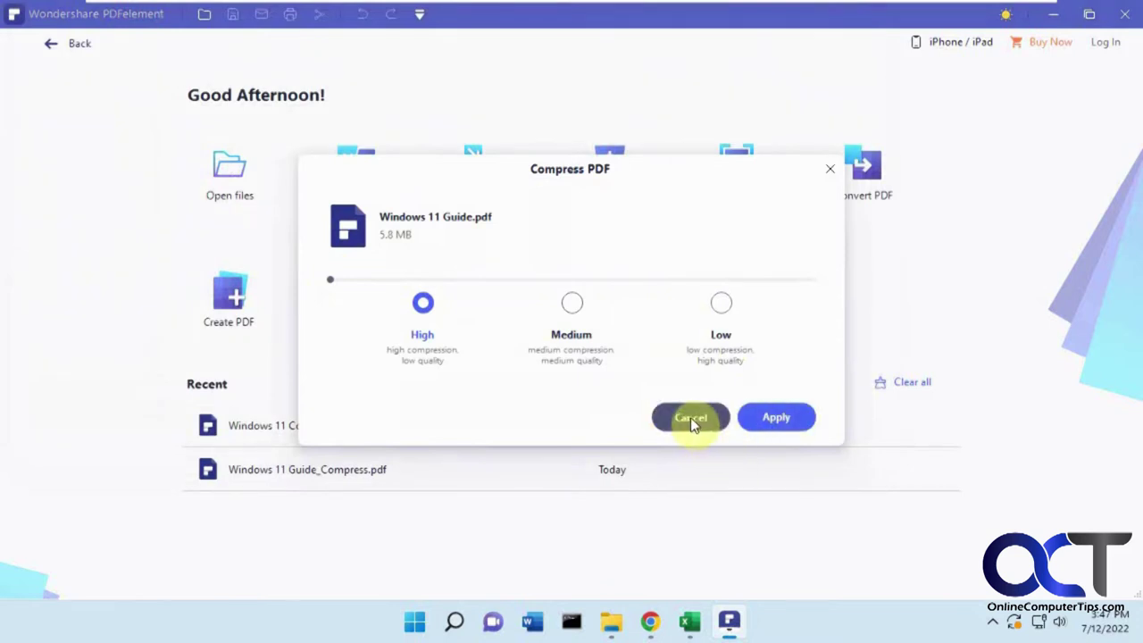
Close PDFelement, dismissing its feedback survey, and minimize the comparison spreadsheet again
left_click(1127, 15)
left_click(750, 69)
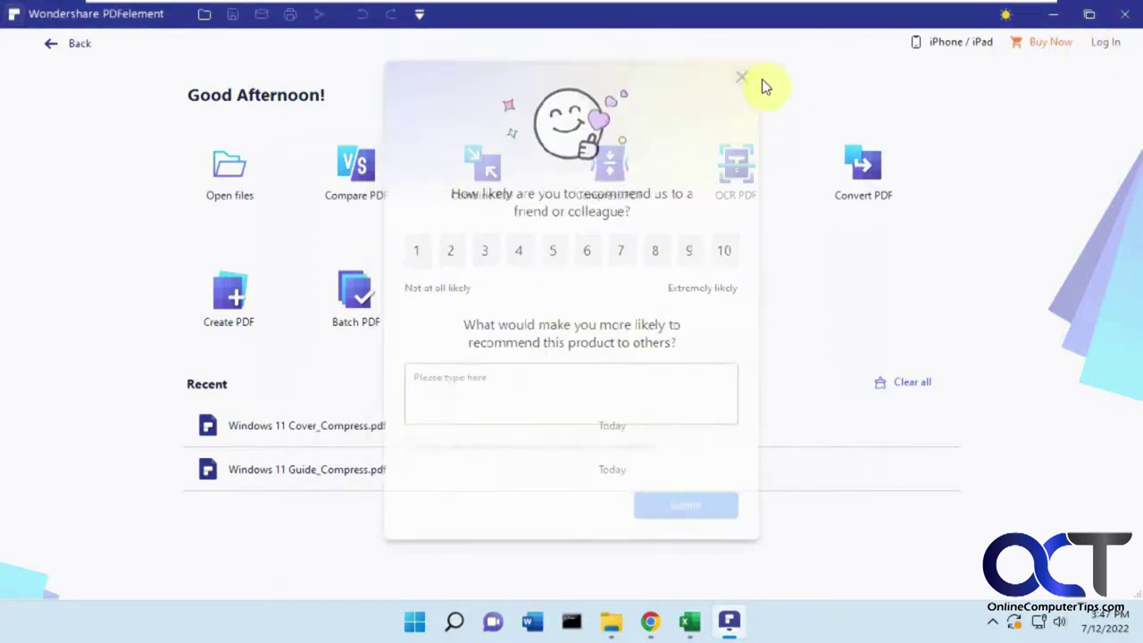
left_click(705, 625)
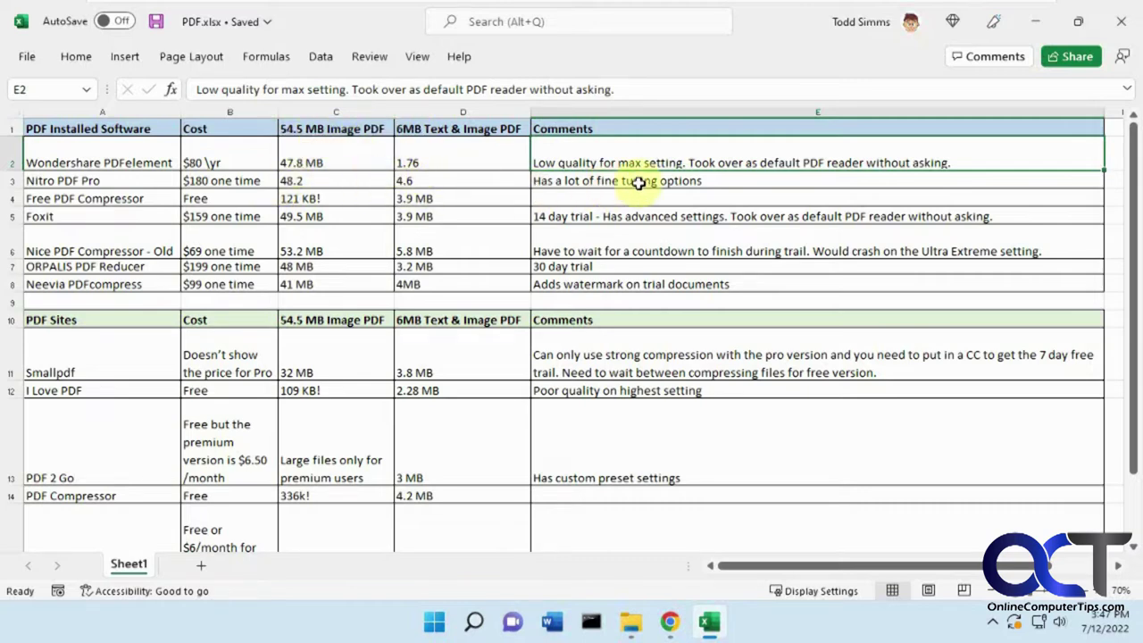
left_click(1036, 25)
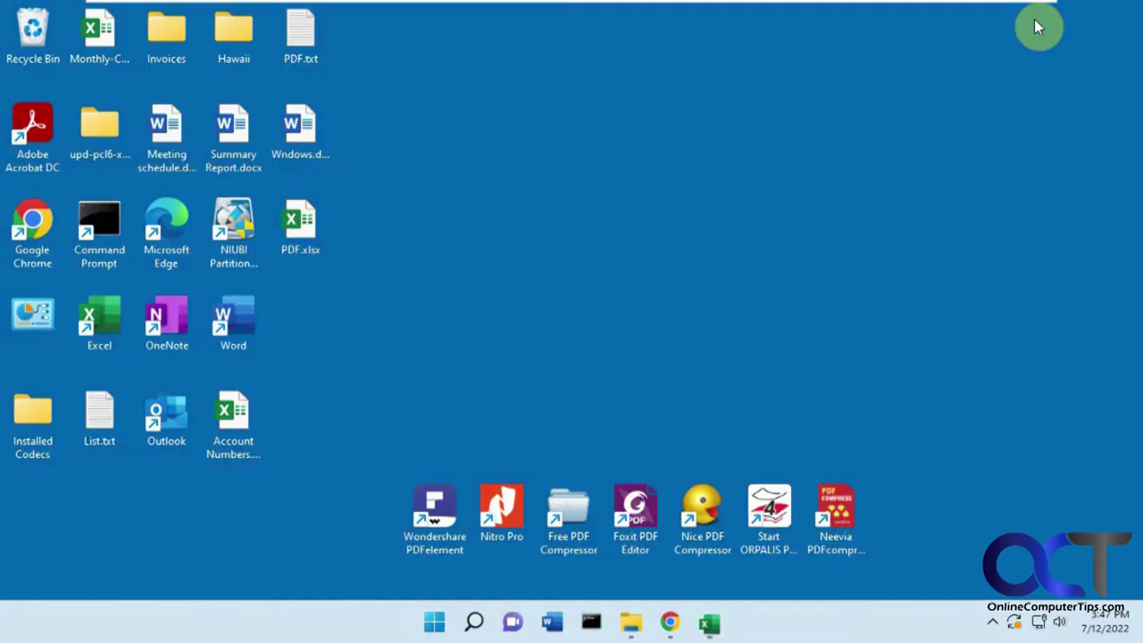
double_click(501, 527)
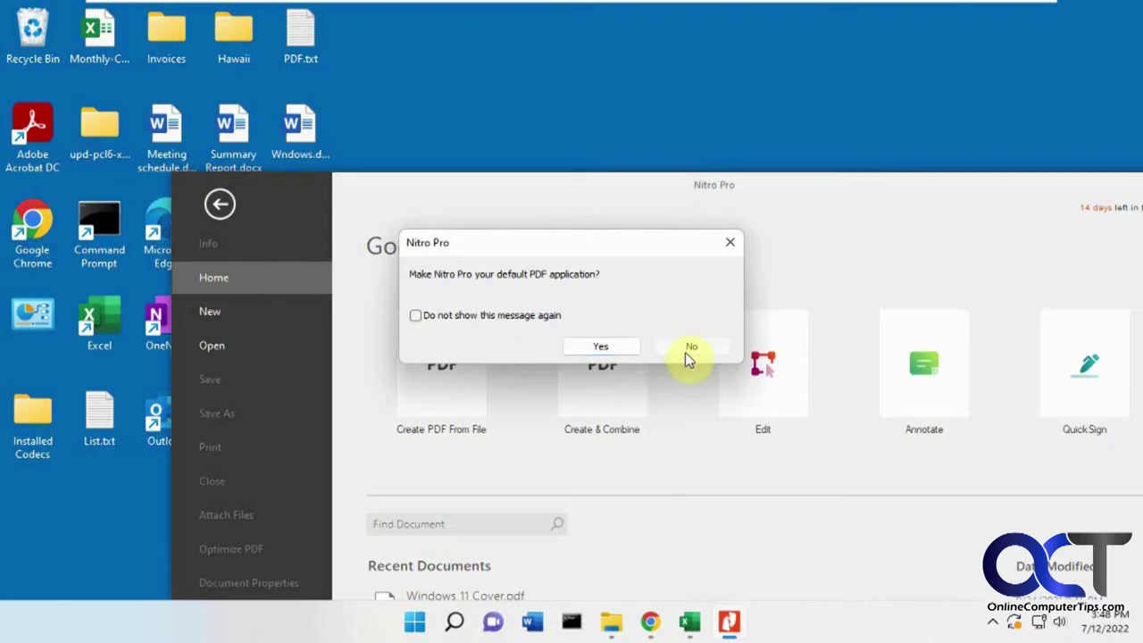
left_click(685, 352)
left_click_drag(849, 190, 670, 59)
left_click(1103, 57)
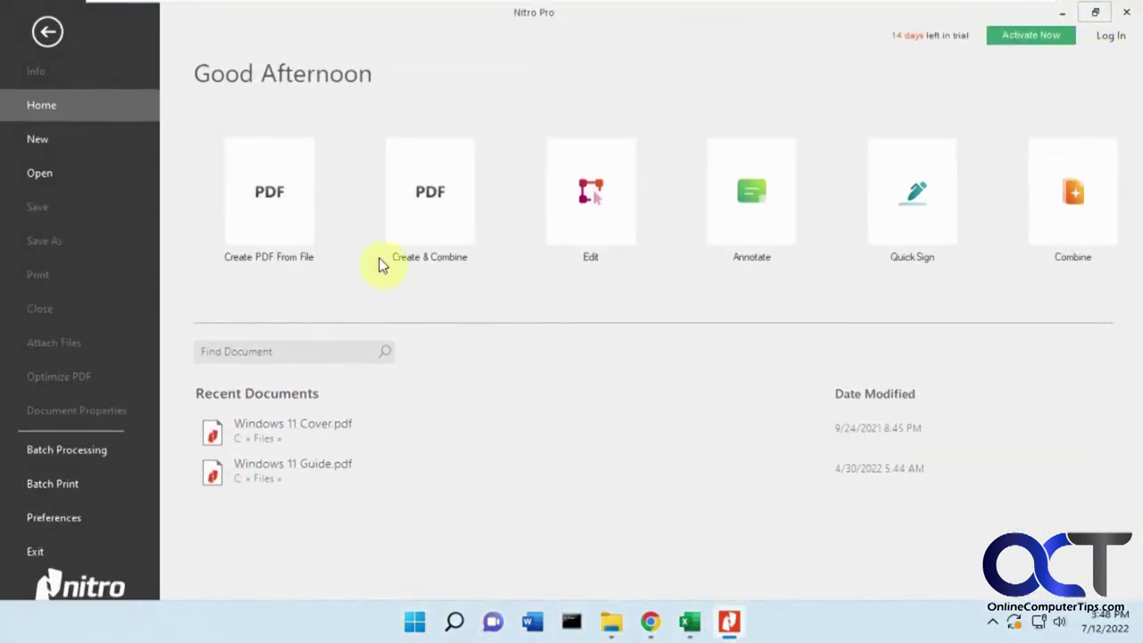
left_click(72, 171)
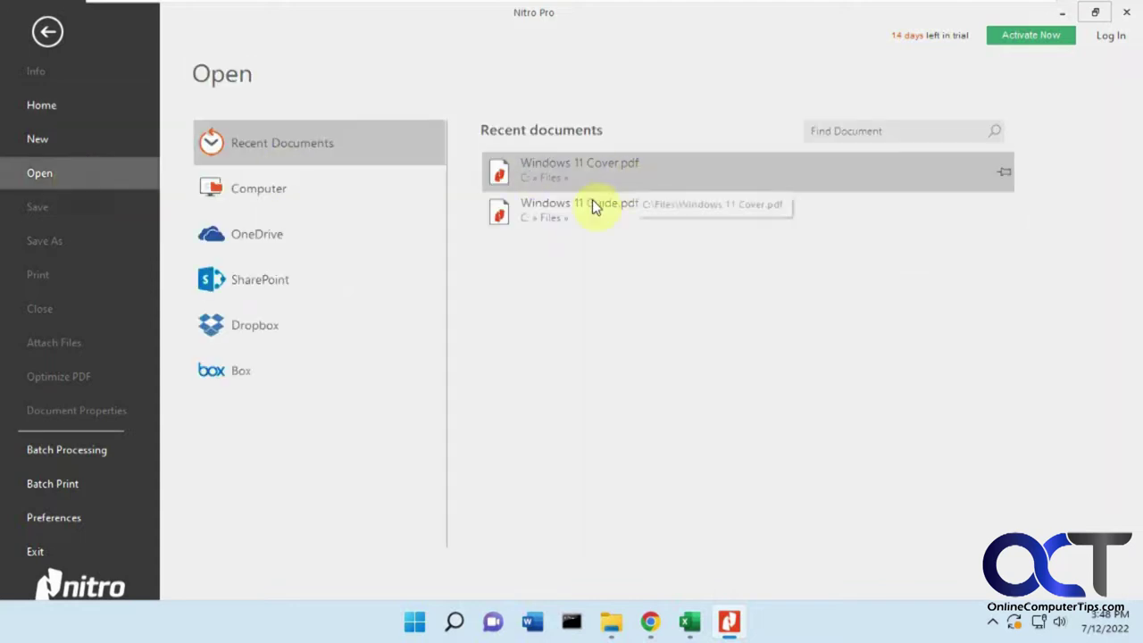
left_click(583, 170)
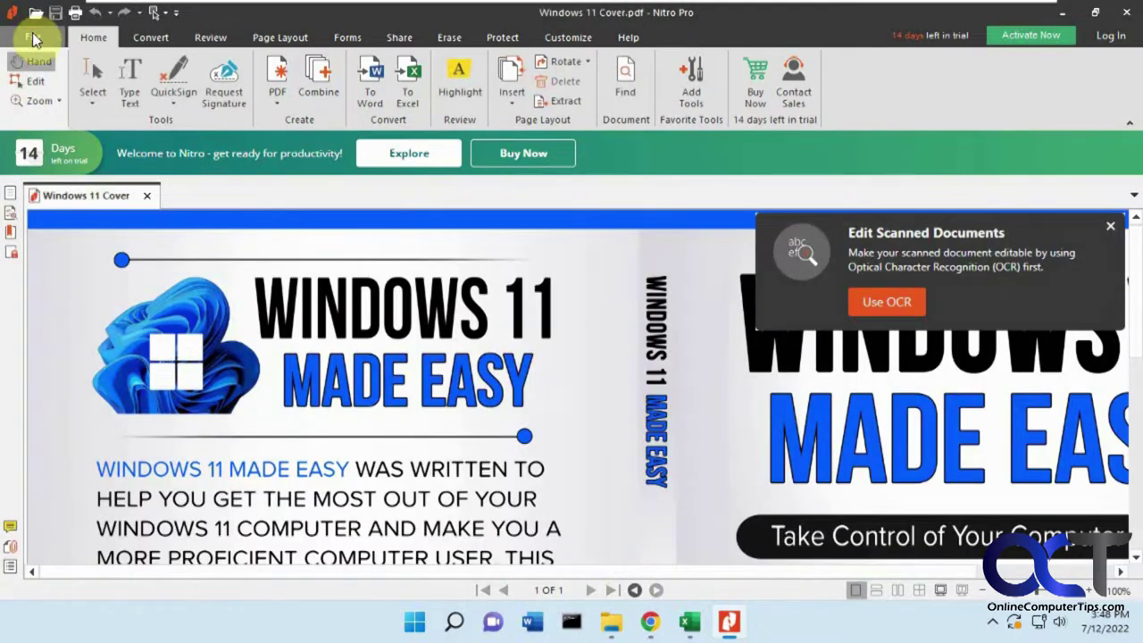
left_click(32, 36)
left_click(69, 373)
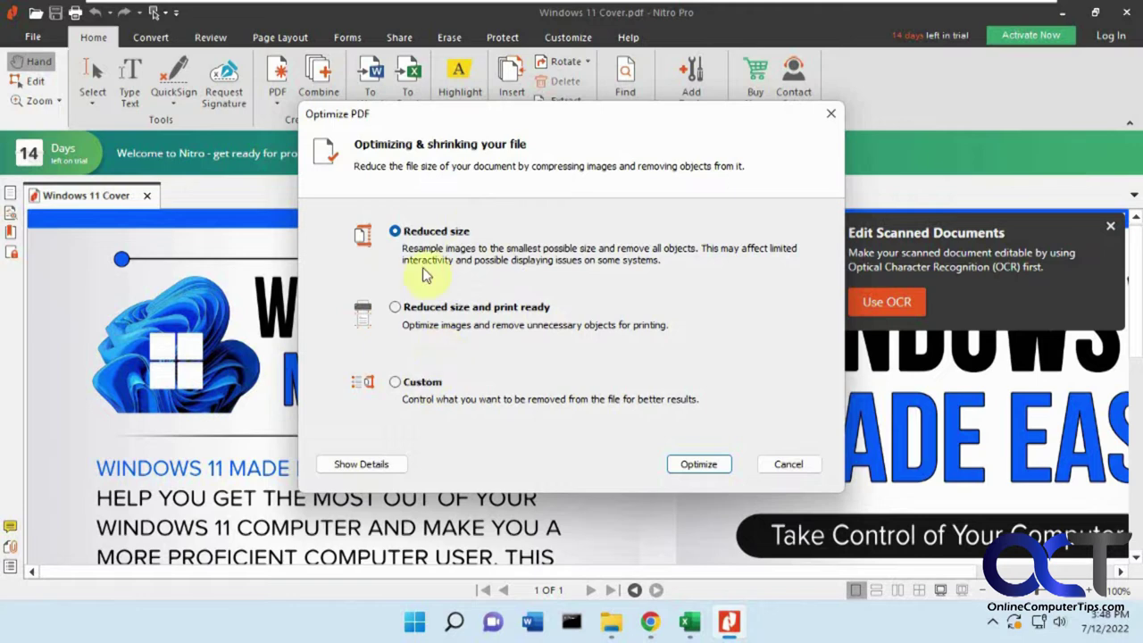
left_click(415, 384)
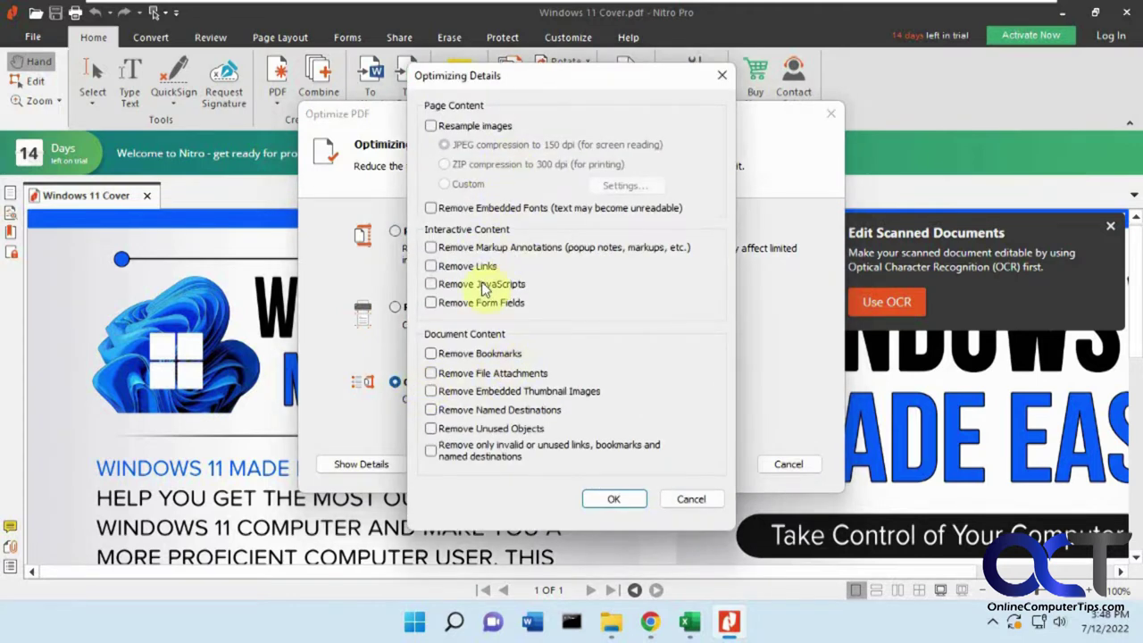
left_click(483, 126)
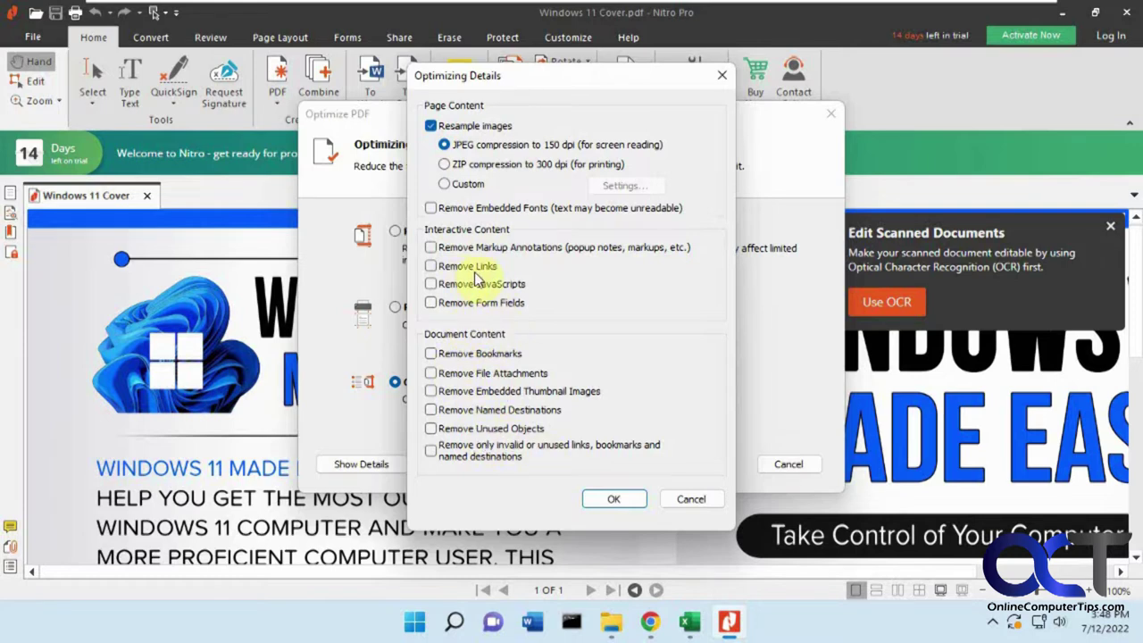
left_click(692, 500)
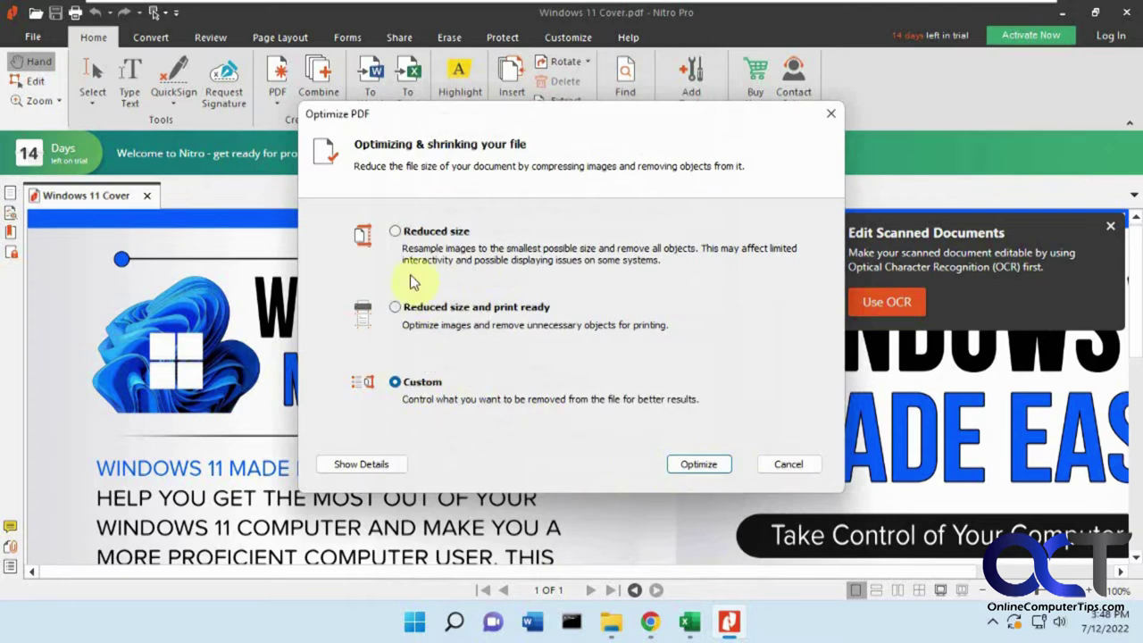
left_click(786, 464)
left_click(1126, 14)
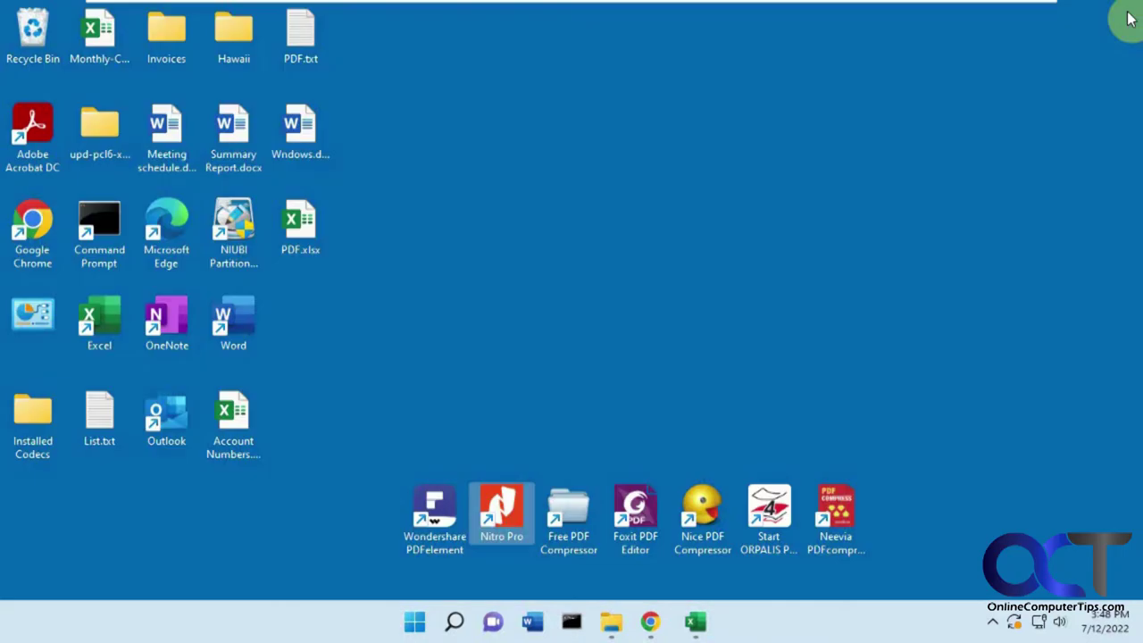
left_click(709, 623)
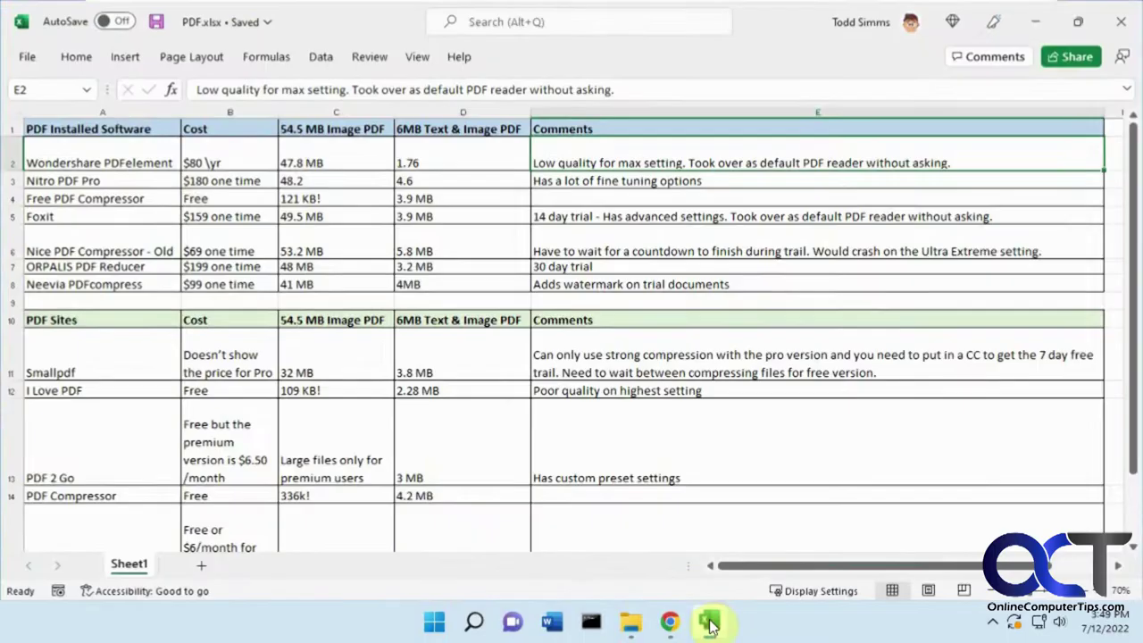
left_click(85, 198)
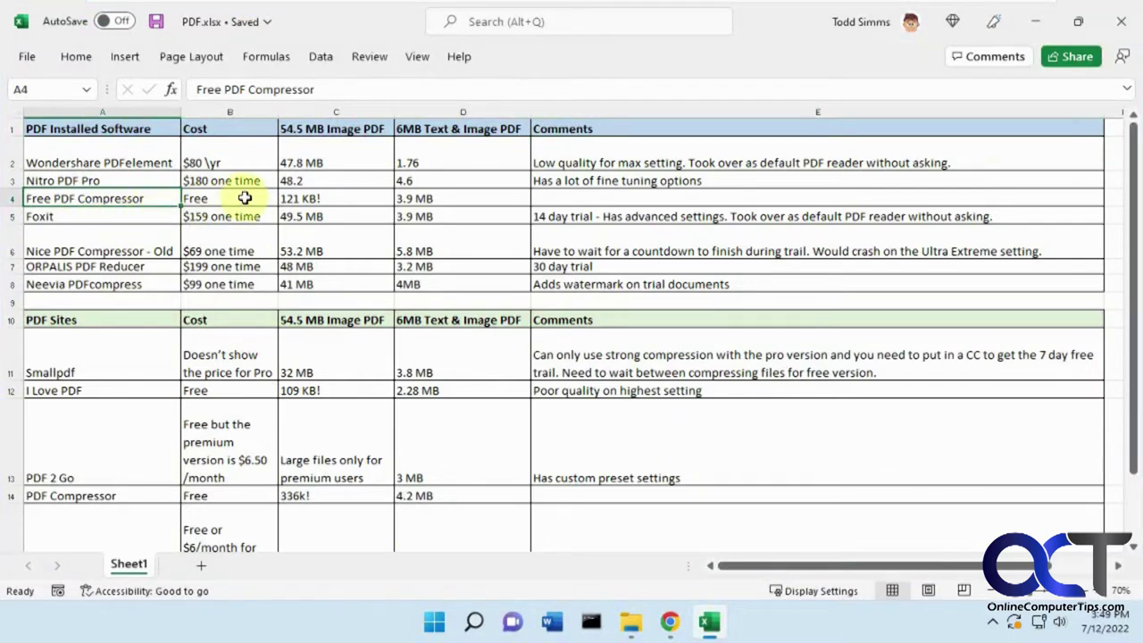
left_click(315, 198)
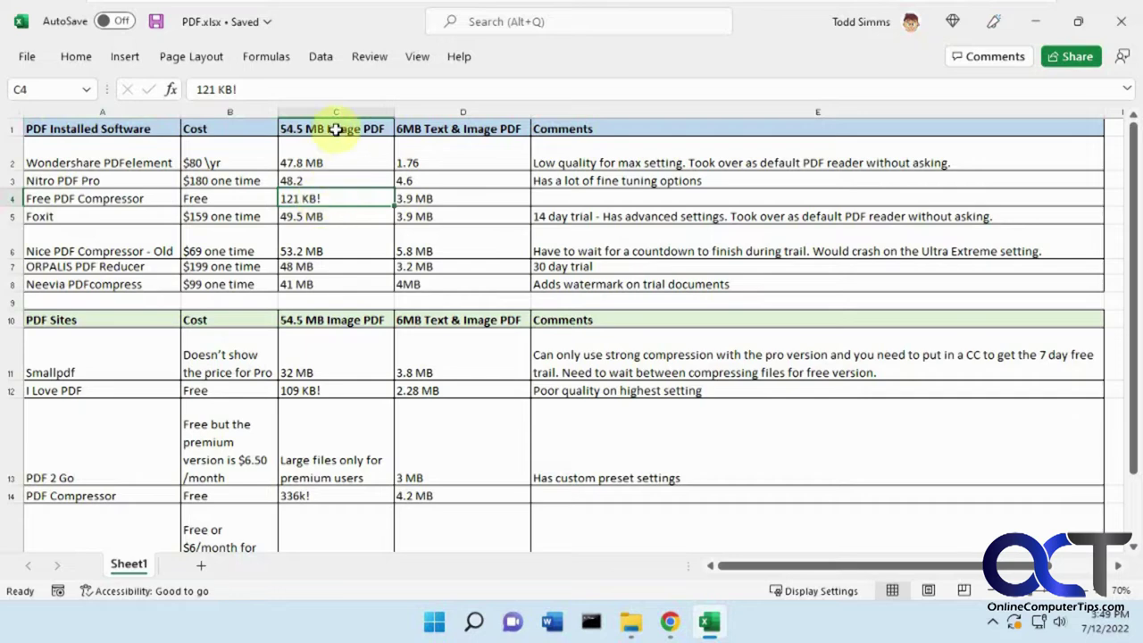
left_click(425, 199)
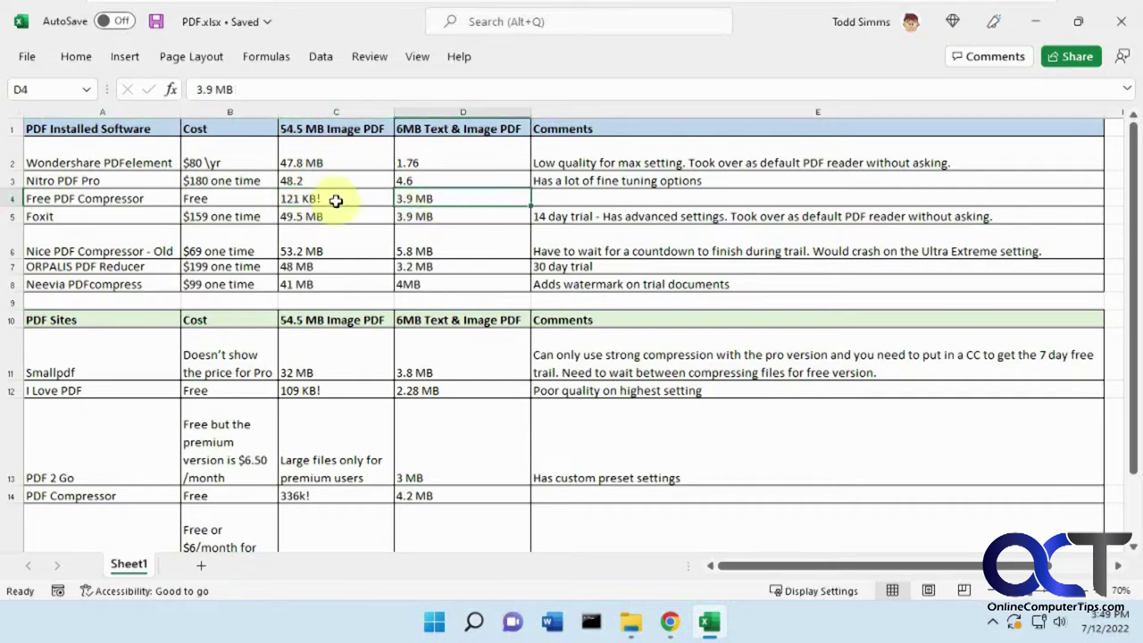
left_click(1037, 23)
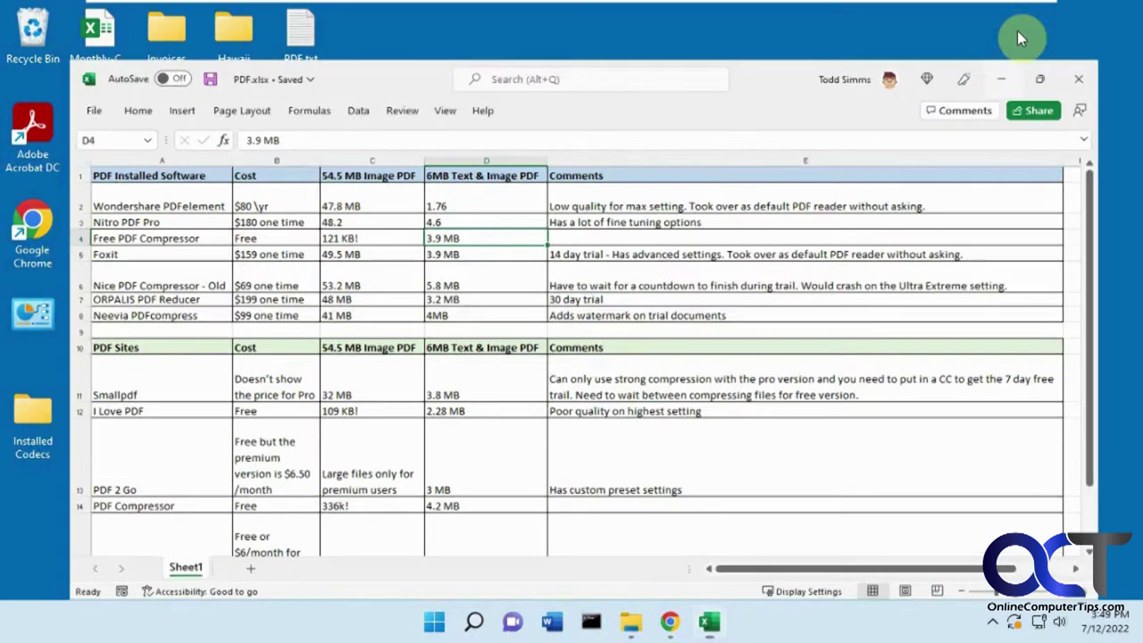
double_click(572, 523)
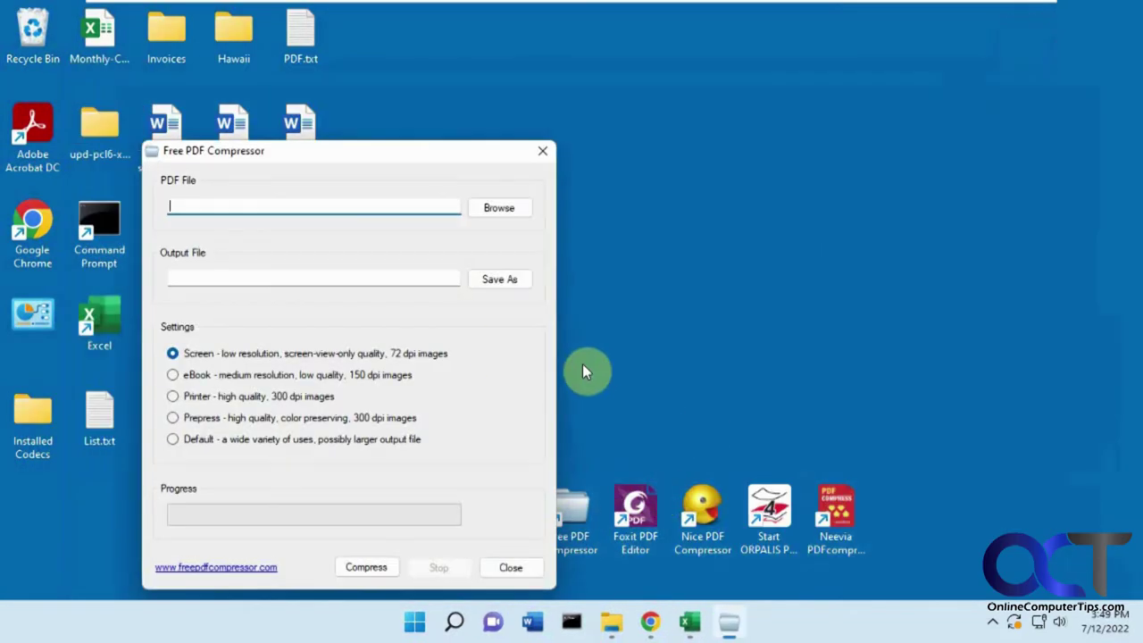
left_click_drag(333, 152, 502, 100)
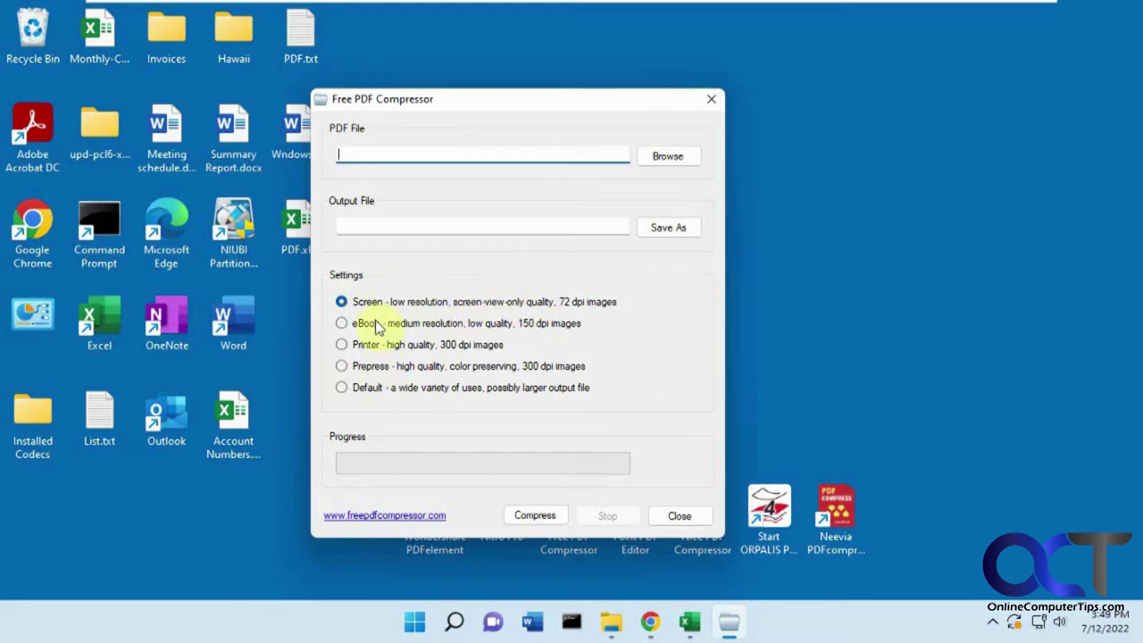
left_click(680, 517)
Point out Foxit in A5 with its 49.5 MB (C5) and 3.9 MB (D5) results, then minimize Excel
left_click(709, 623)
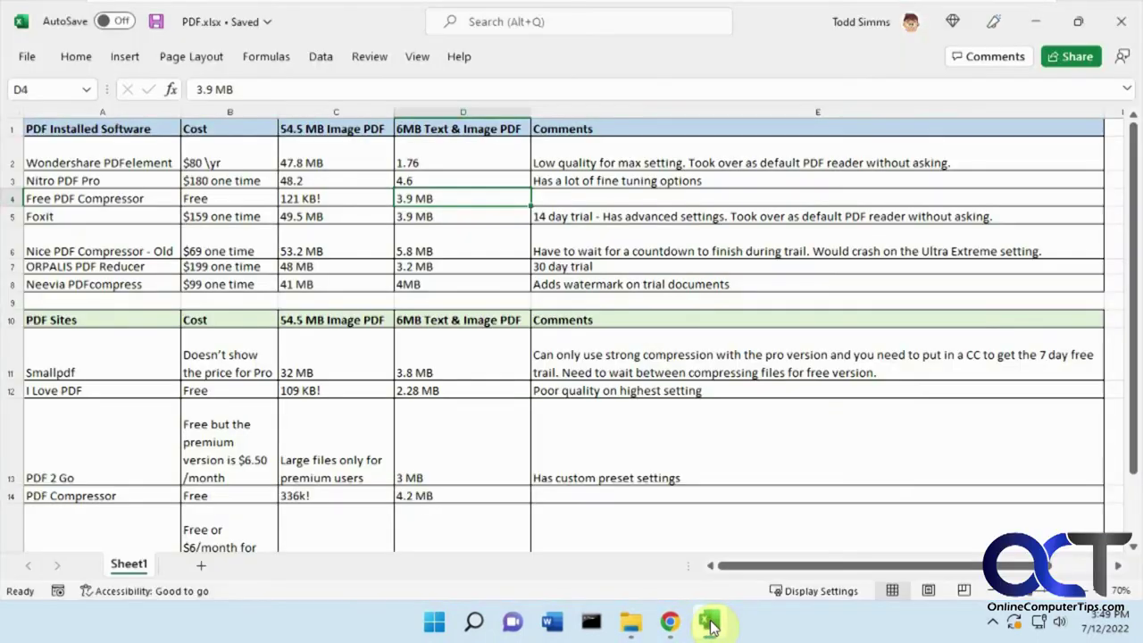
left_click(130, 215)
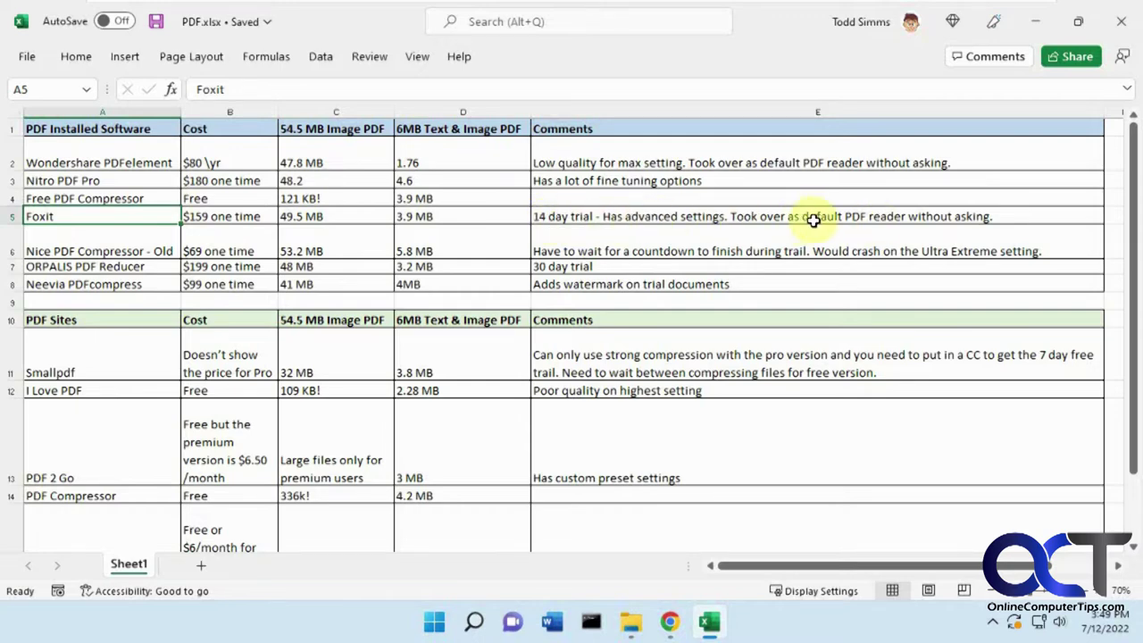
left_click(319, 219)
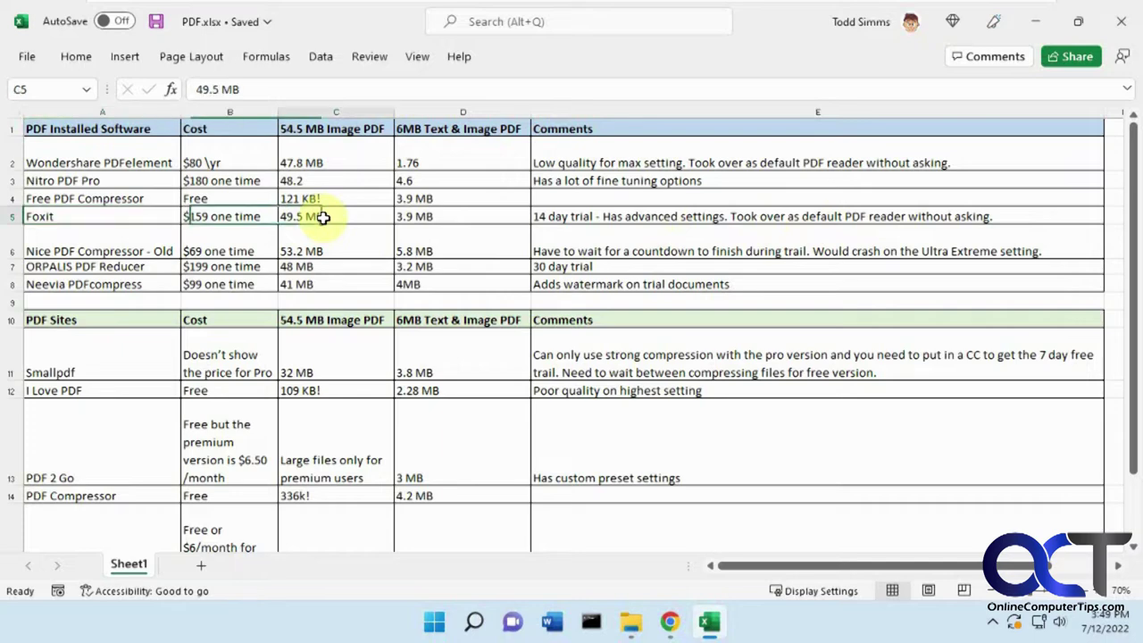
left_click(418, 218)
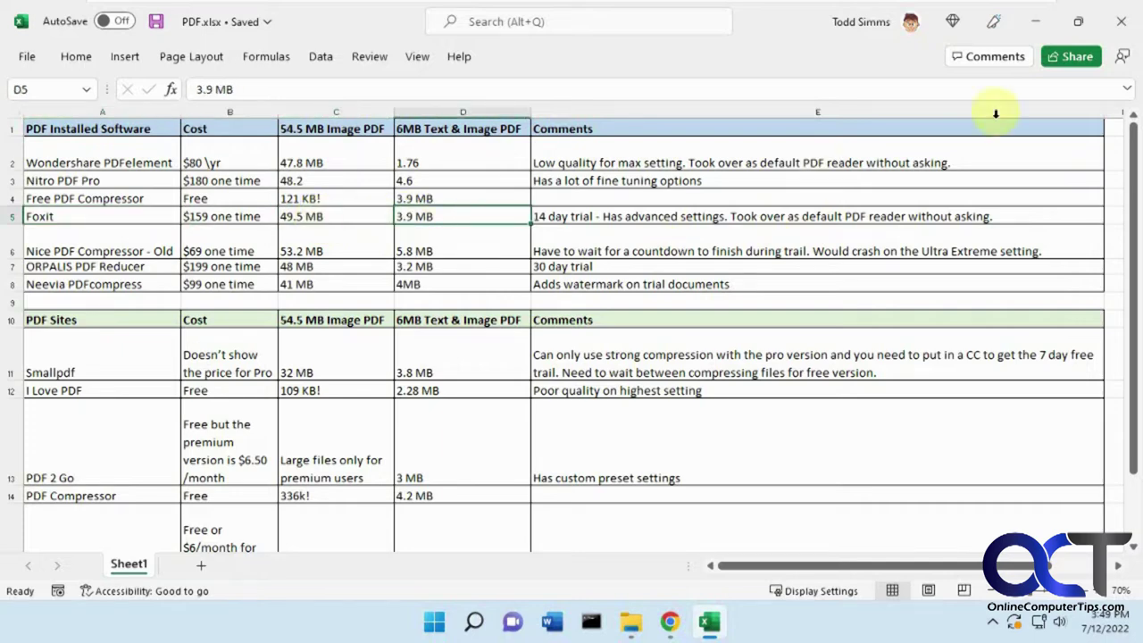
left_click(1042, 24)
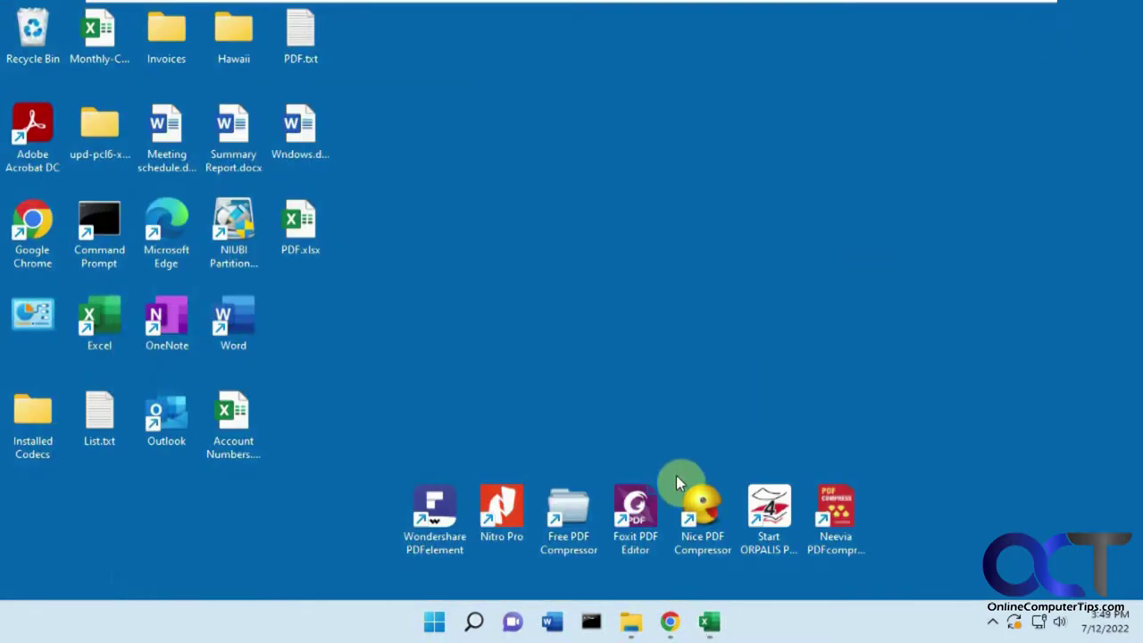
Launch Foxit PDF Editor, decline the default-viewer prompt, and open Windows 11 Cover.pdf
double_click(642, 517)
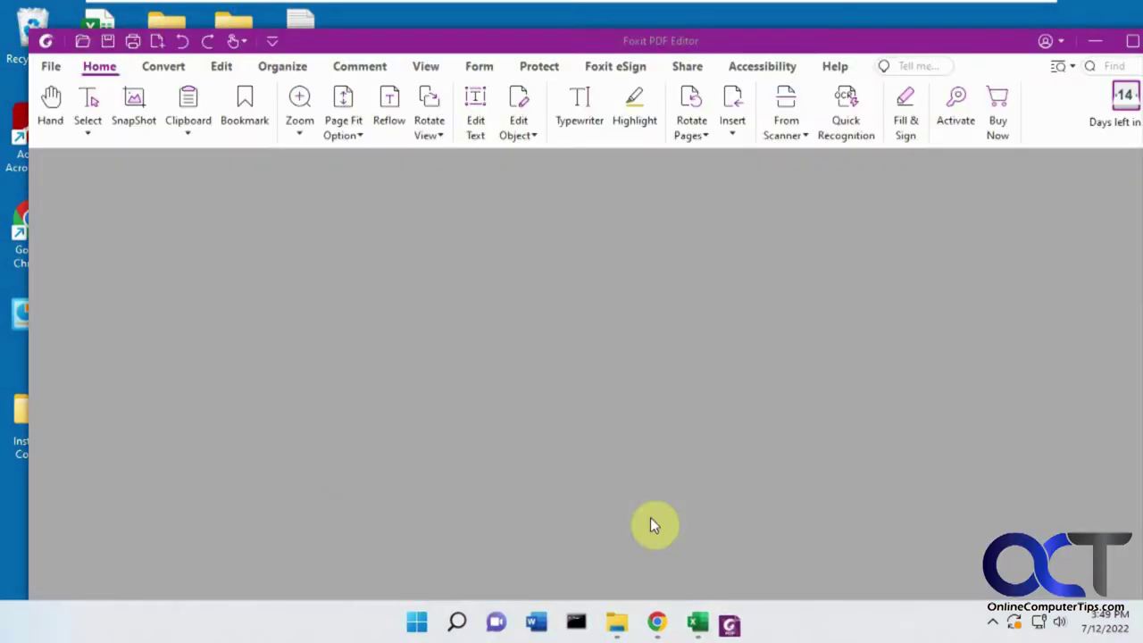
left_click(844, 415)
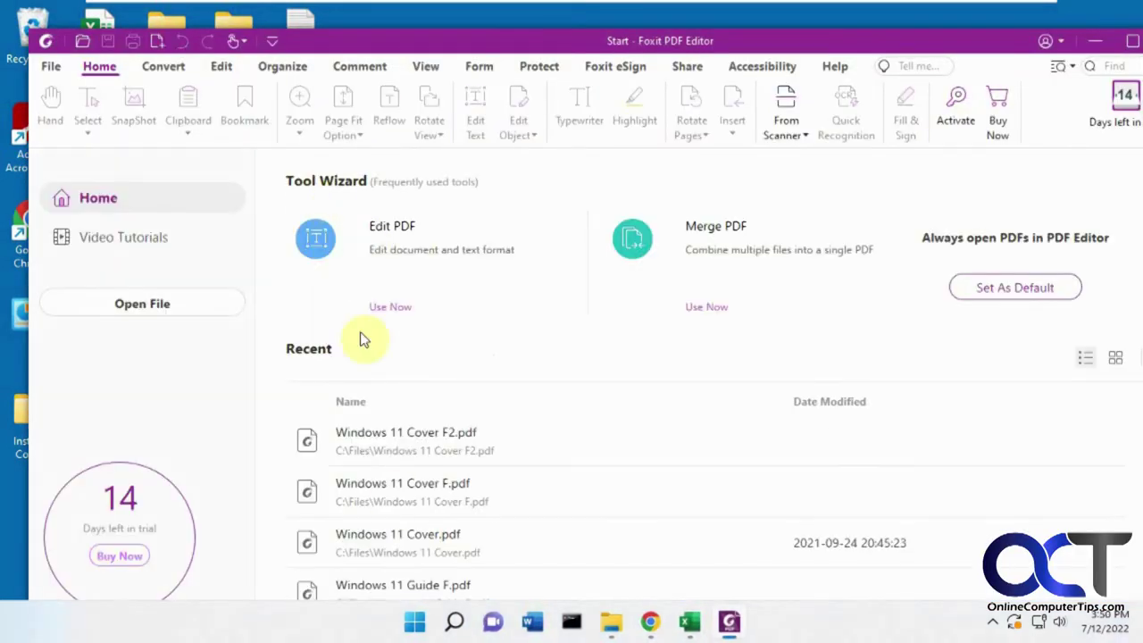
left_click(413, 540)
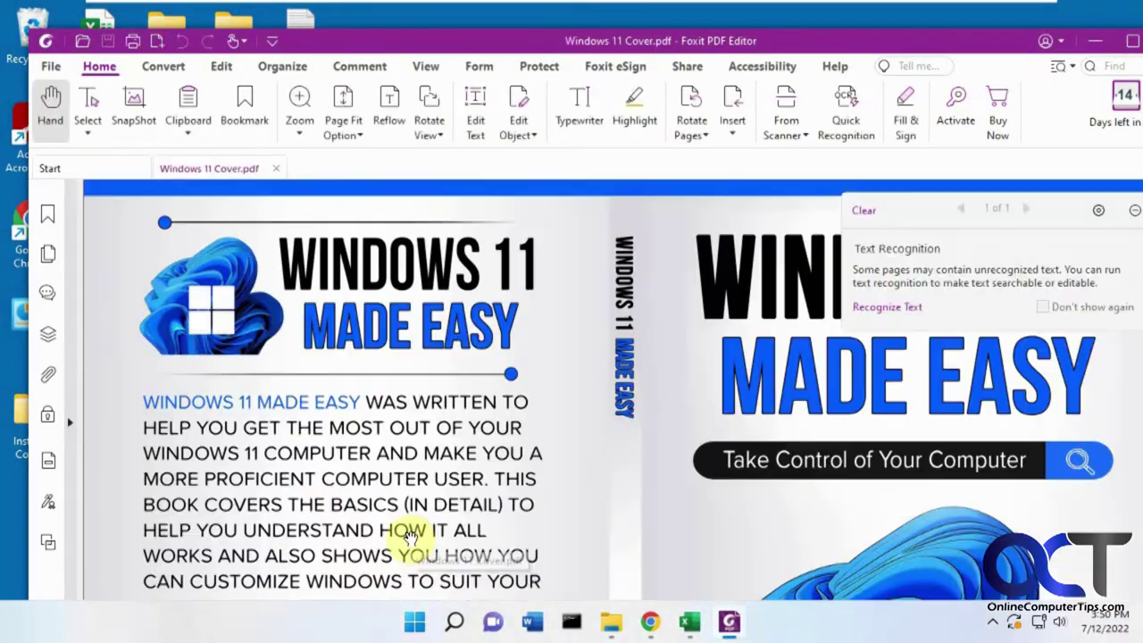
Browse the Advanced Optimization settings, keeping JPEG image compression and Retain existing compatibility
left_click(56, 67)
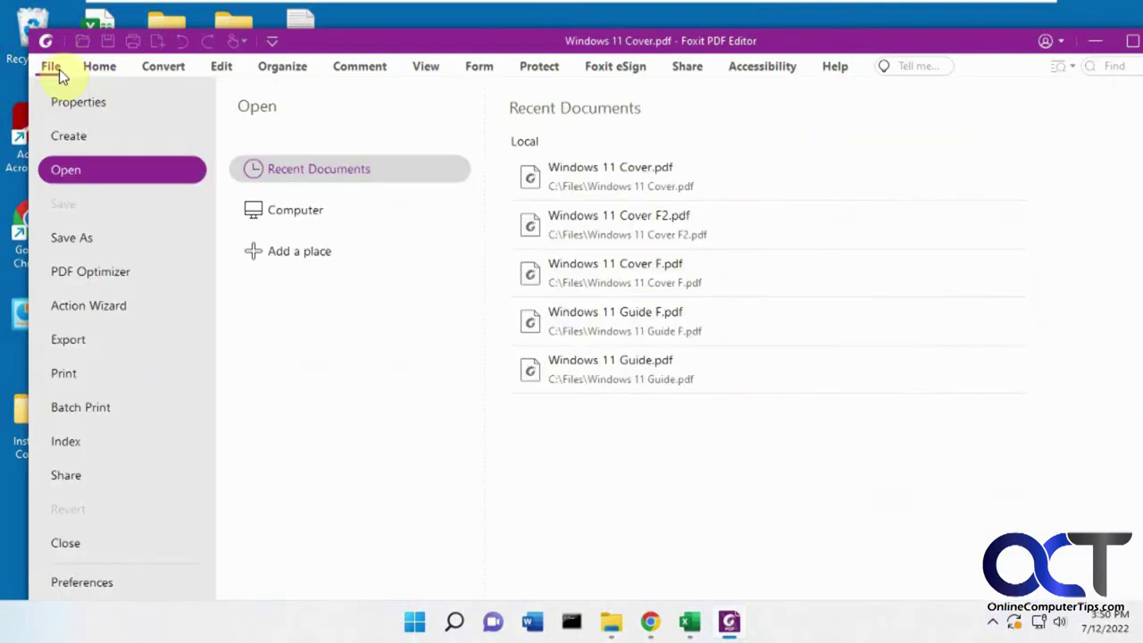
left_click(100, 276)
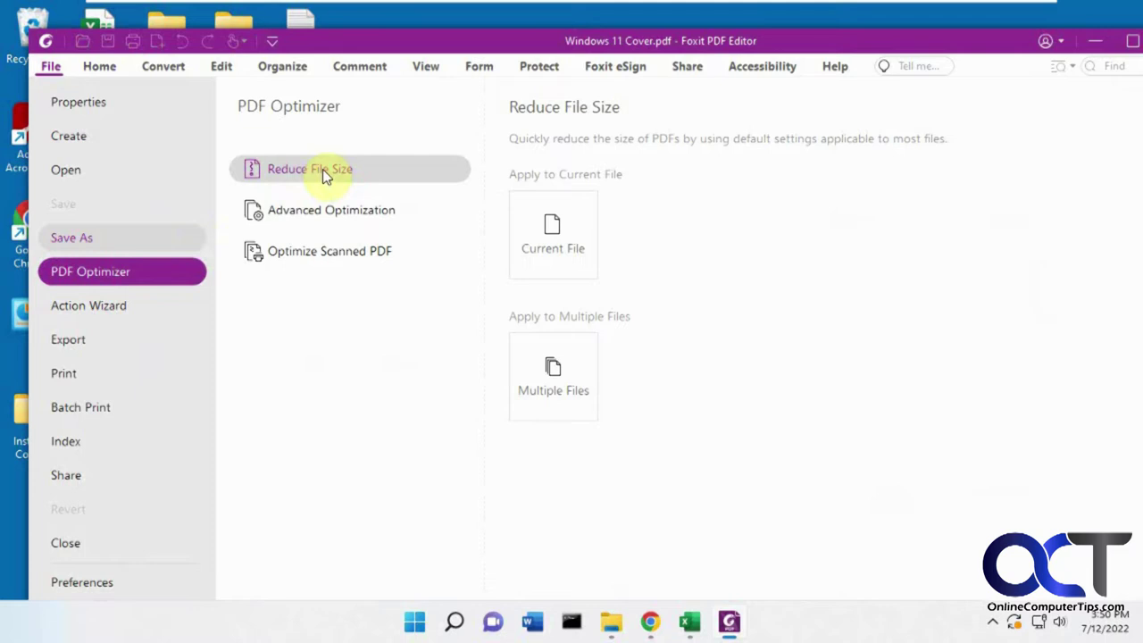
left_click(338, 212)
left_click(553, 210)
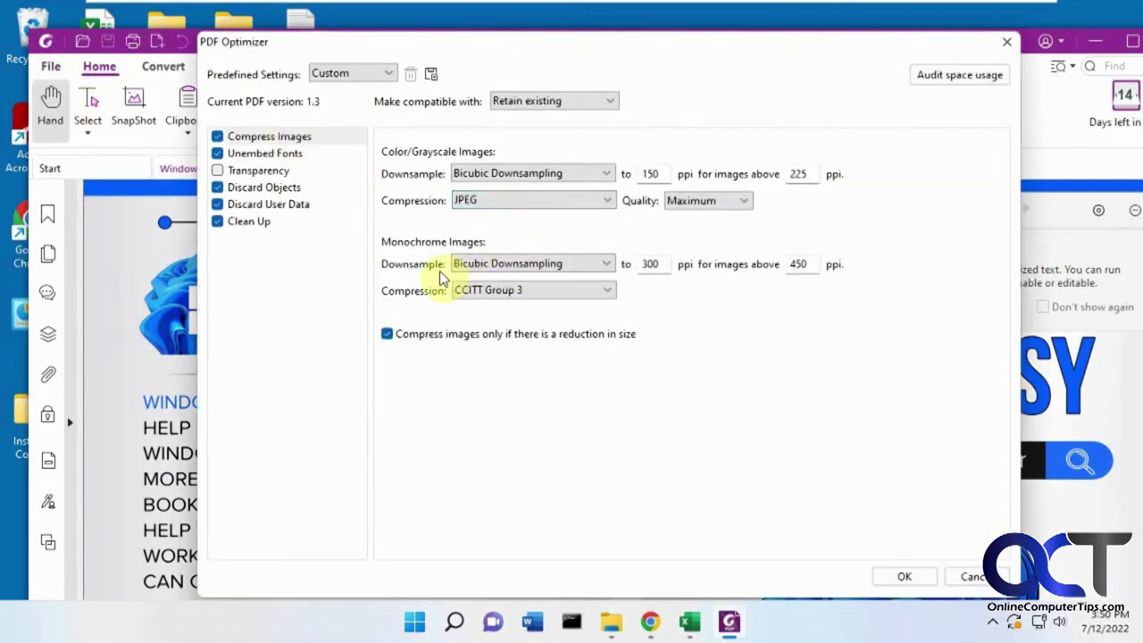
left_click(488, 200)
left_click(488, 200)
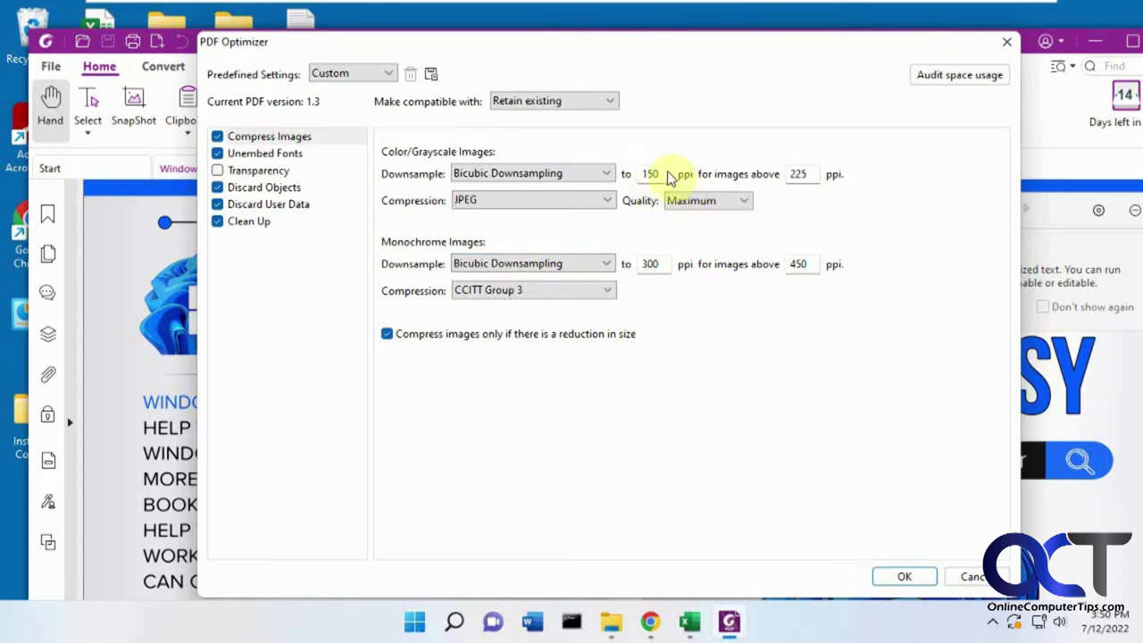
left_click(617, 100)
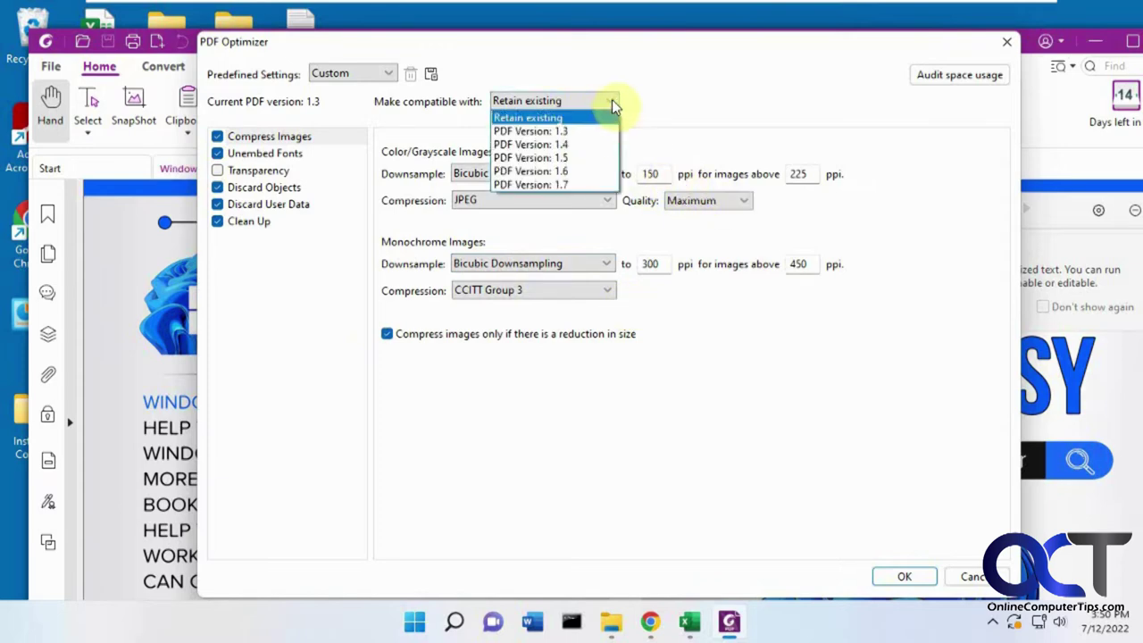
left_click(711, 359)
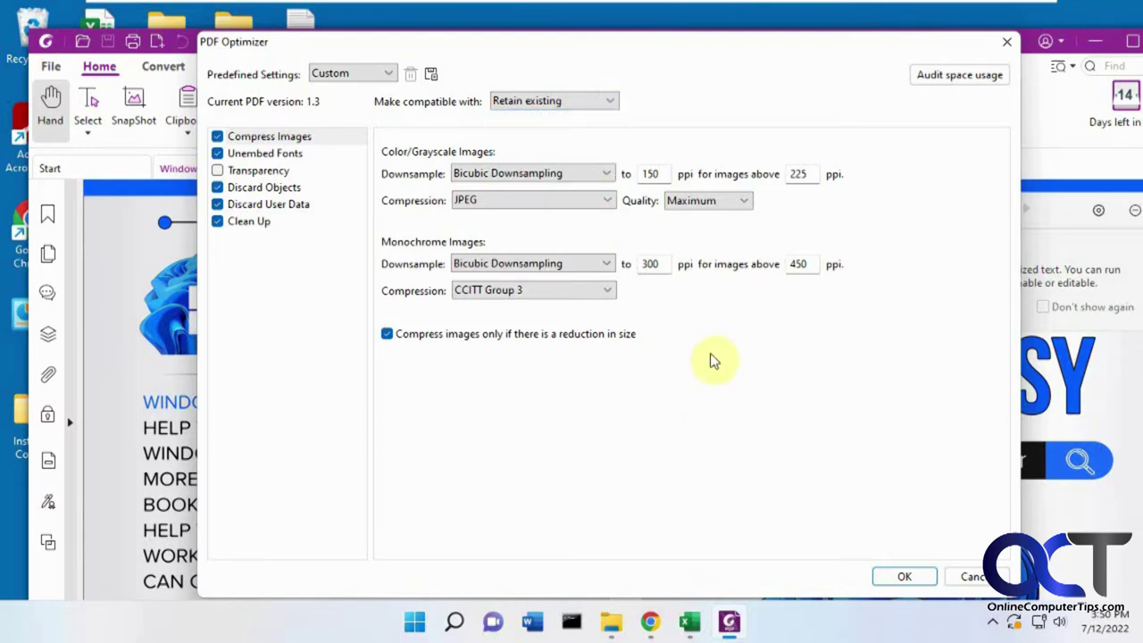
left_click(284, 189)
left_click(287, 204)
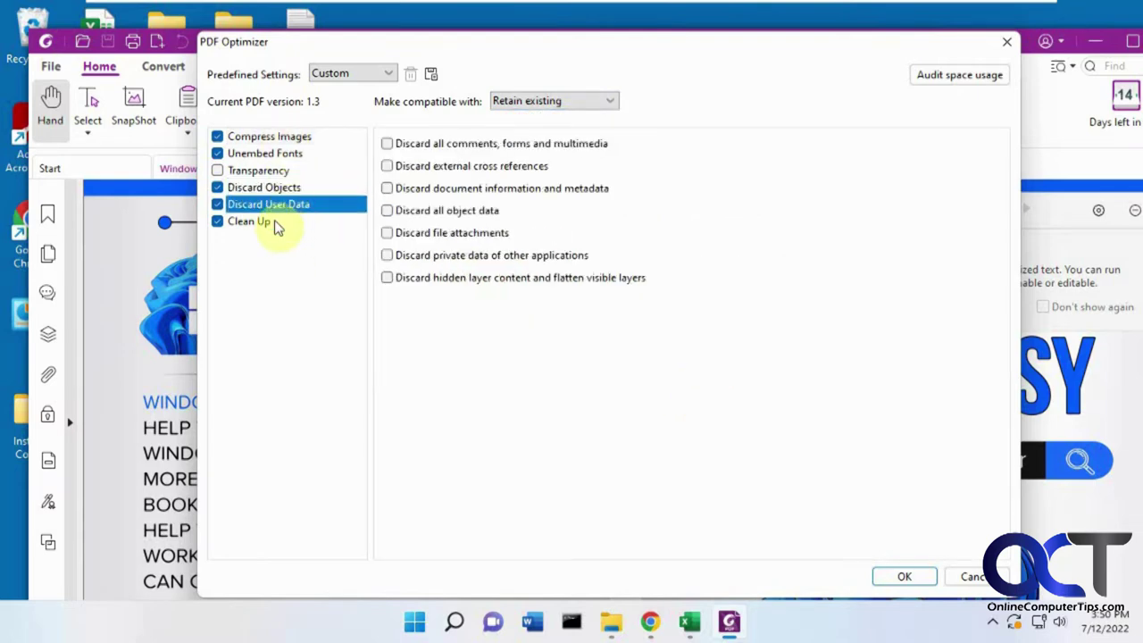
left_click(270, 138)
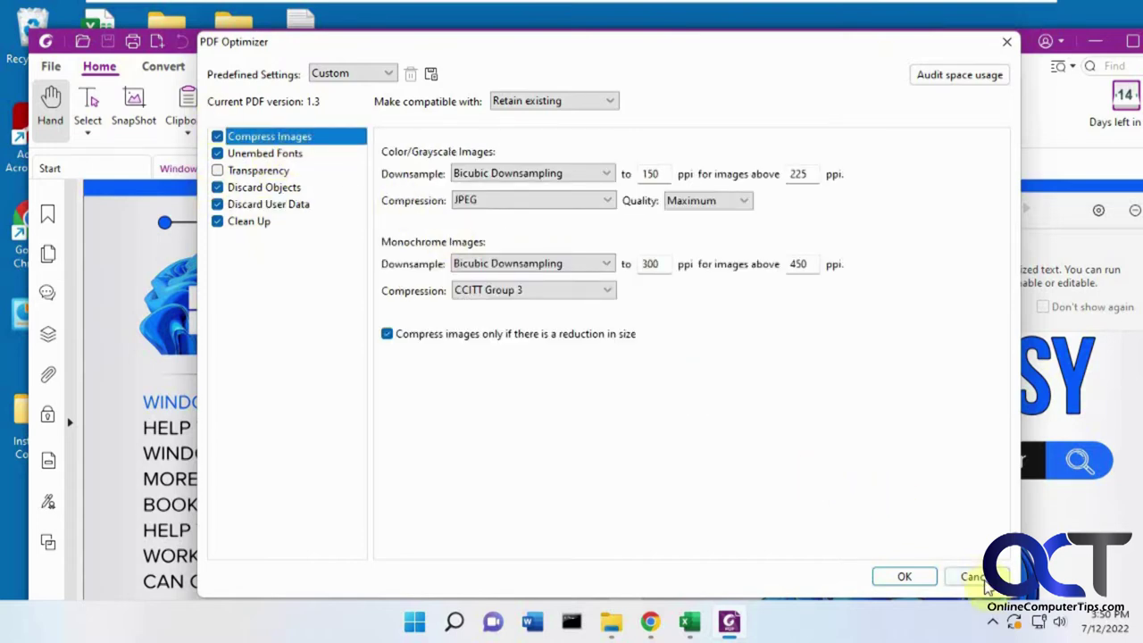
Cancel the optimizer without applying it, close Foxit, and return to the comparison workbook
left_click(974, 577)
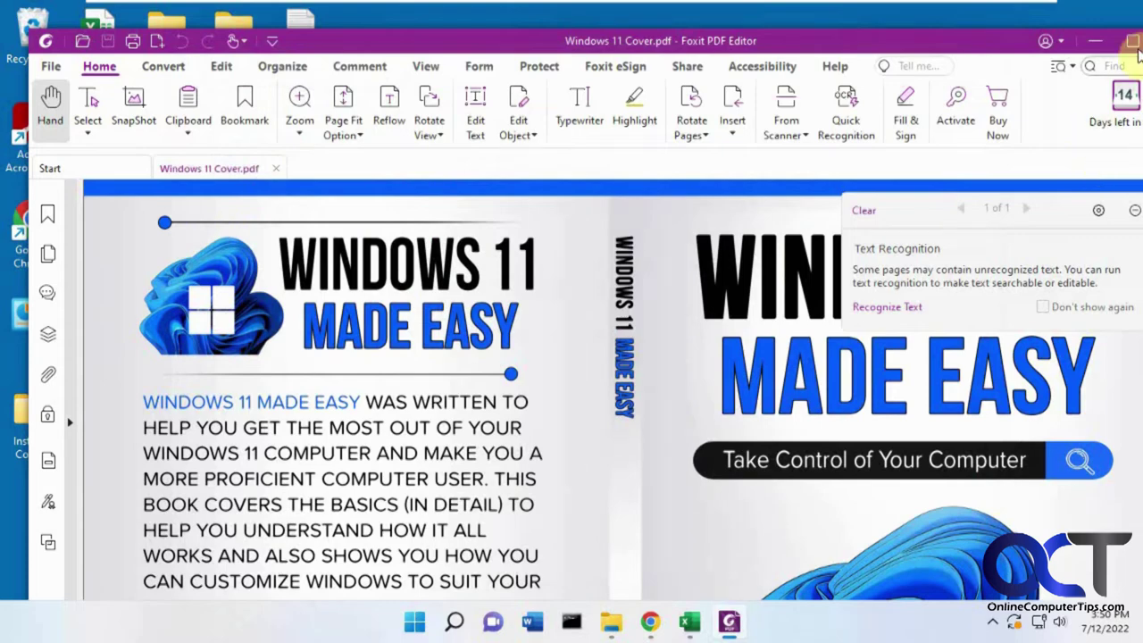
left_click_drag(957, 54, 909, 56)
left_click(1080, 41)
left_click(1117, 41)
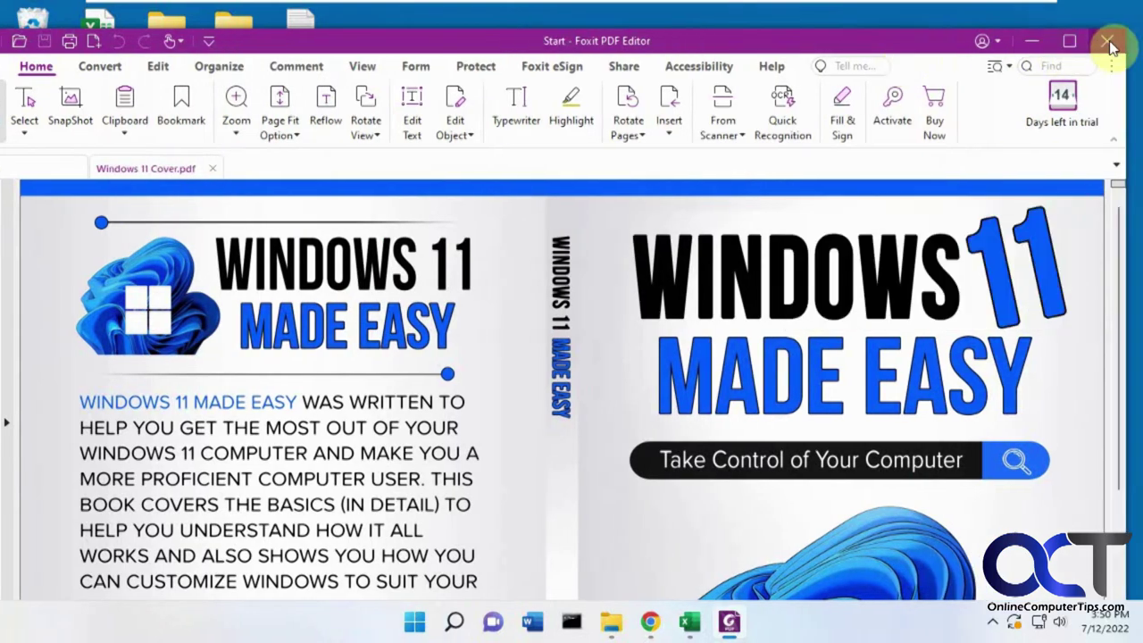
left_click(709, 624)
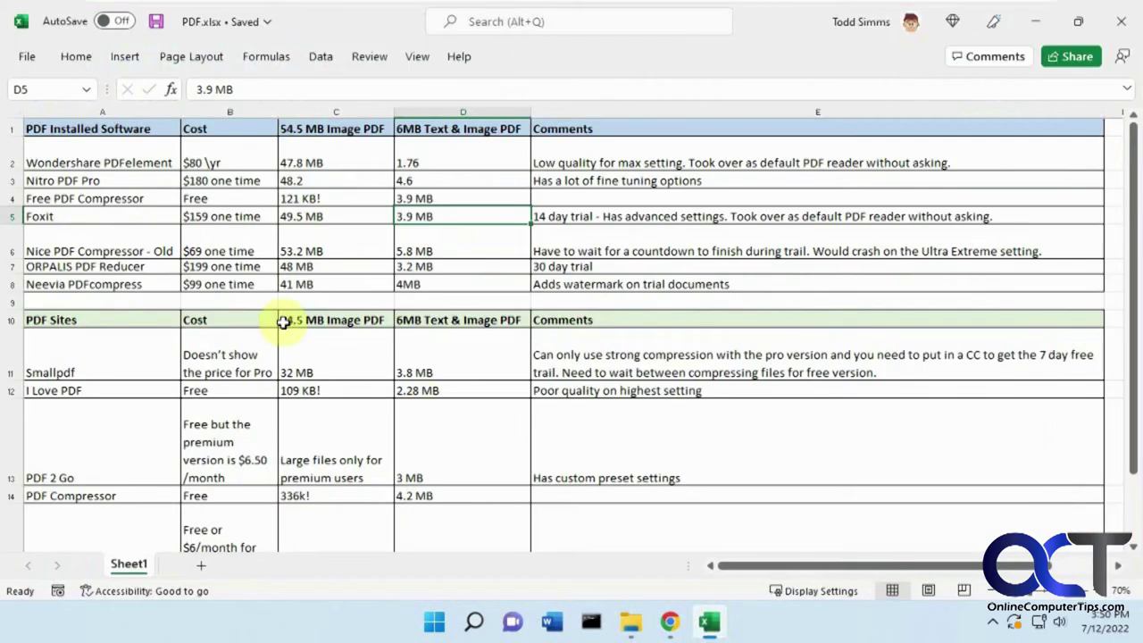
left_click(123, 253)
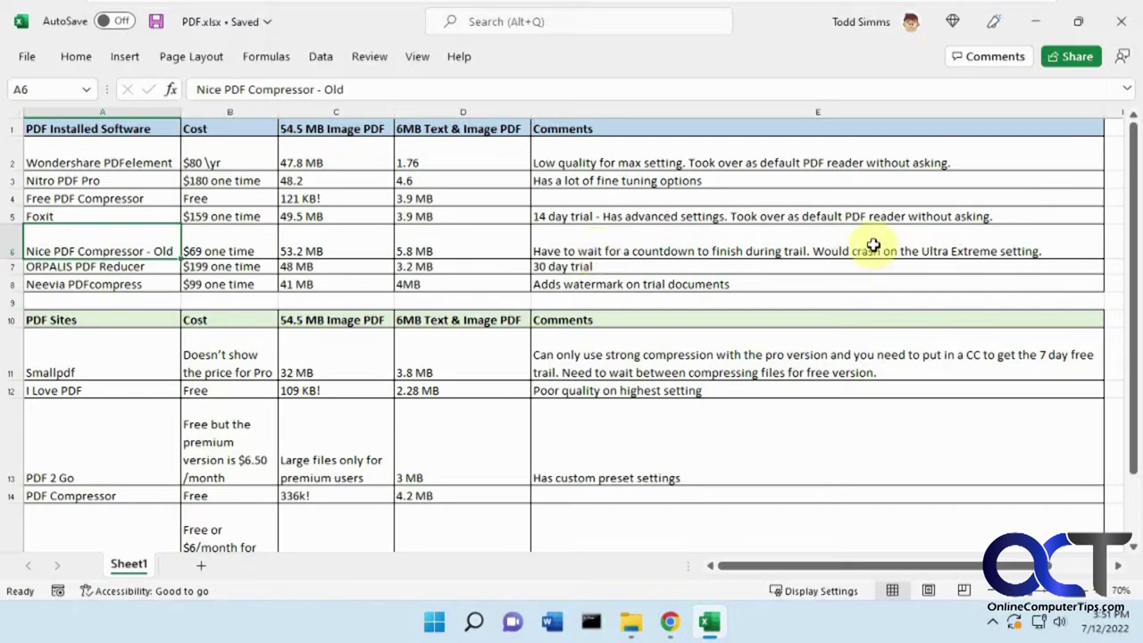
Minimize Excel, launch Nice PDF Compressor, and advance to the source file step
left_click(1039, 23)
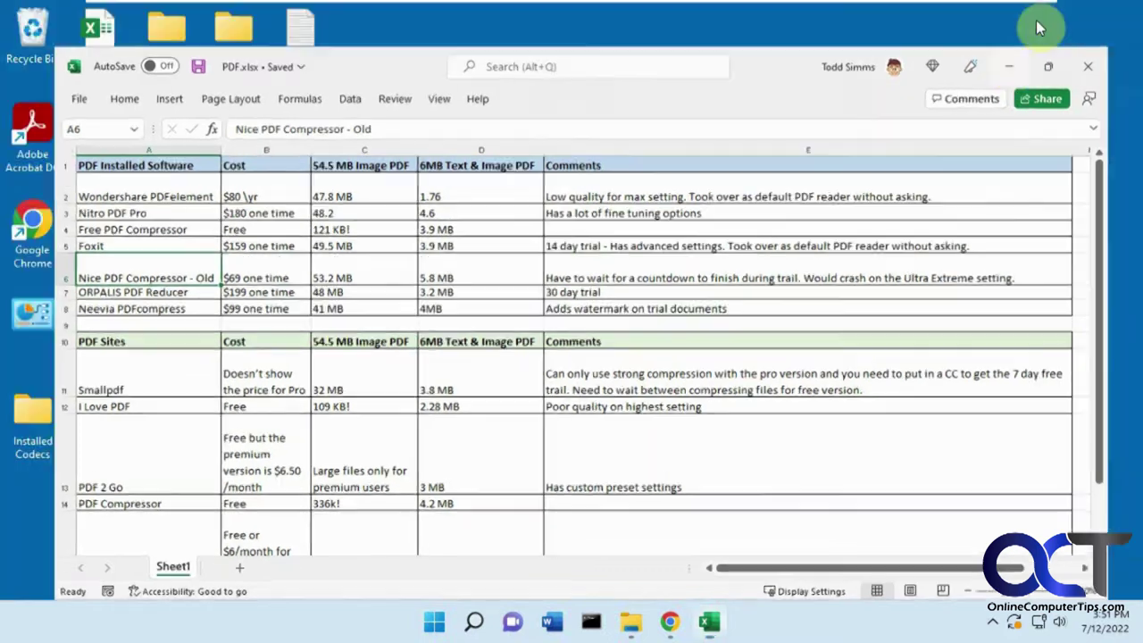
double_click(700, 528)
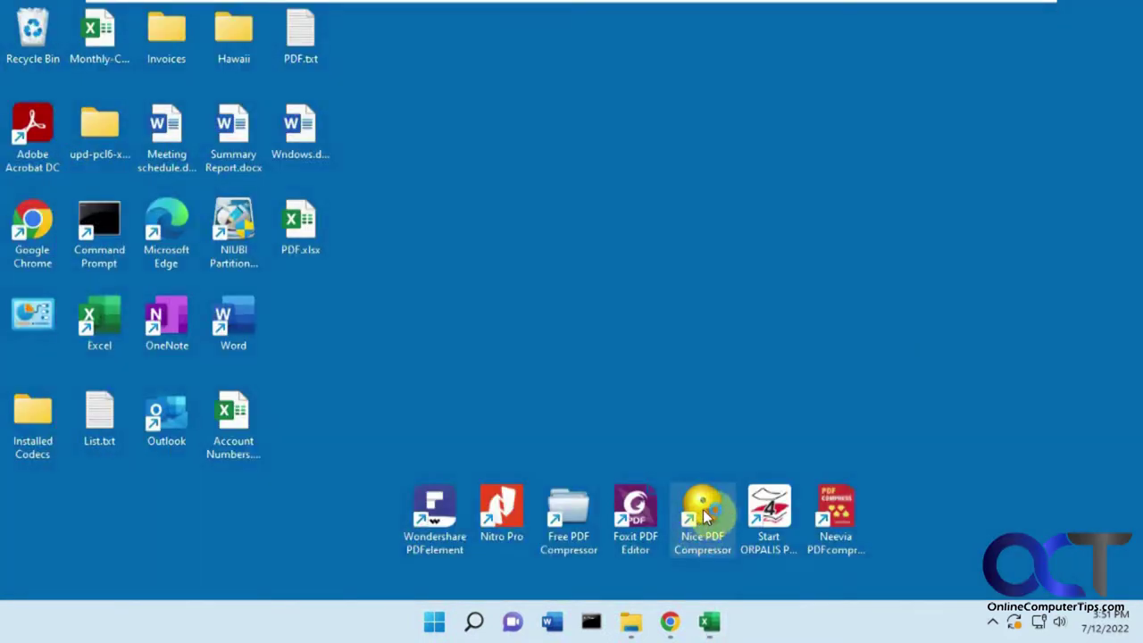
left_click(661, 473)
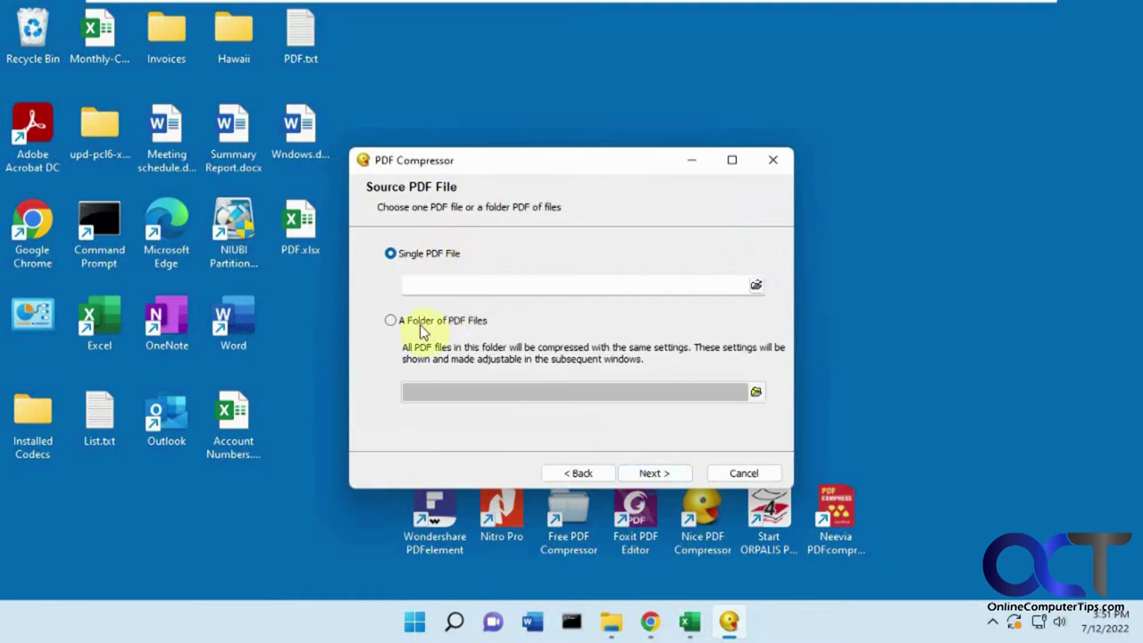
Load Windows 11 Guide.pdf from C:\Files as the source PDF
left_click(756, 287)
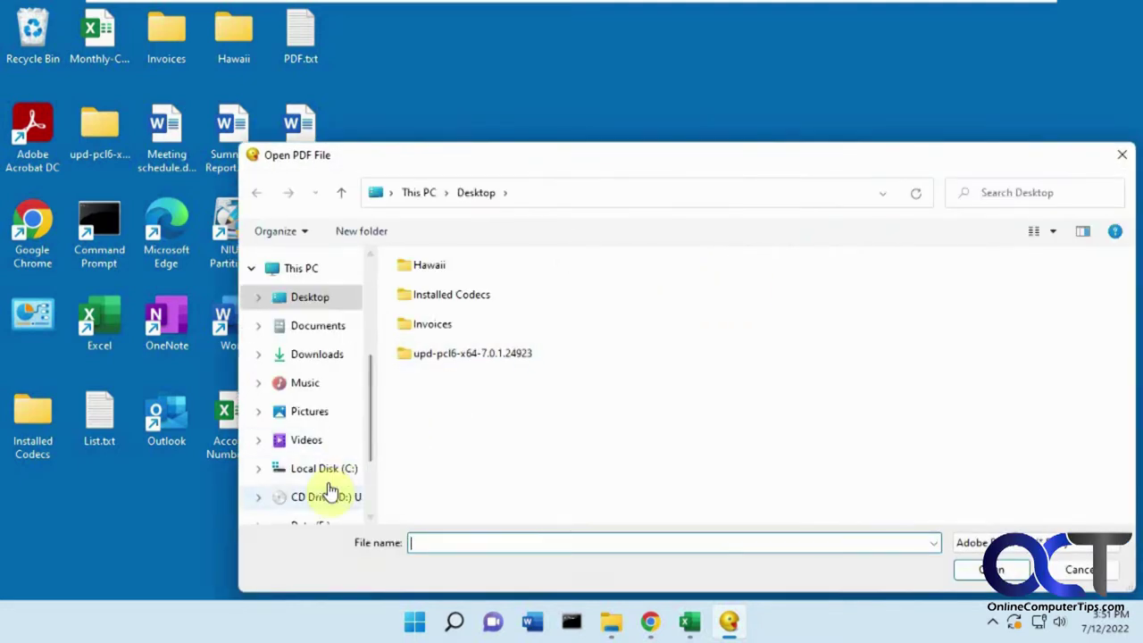
left_click(295, 469)
left_click(419, 399)
double_click(420, 399)
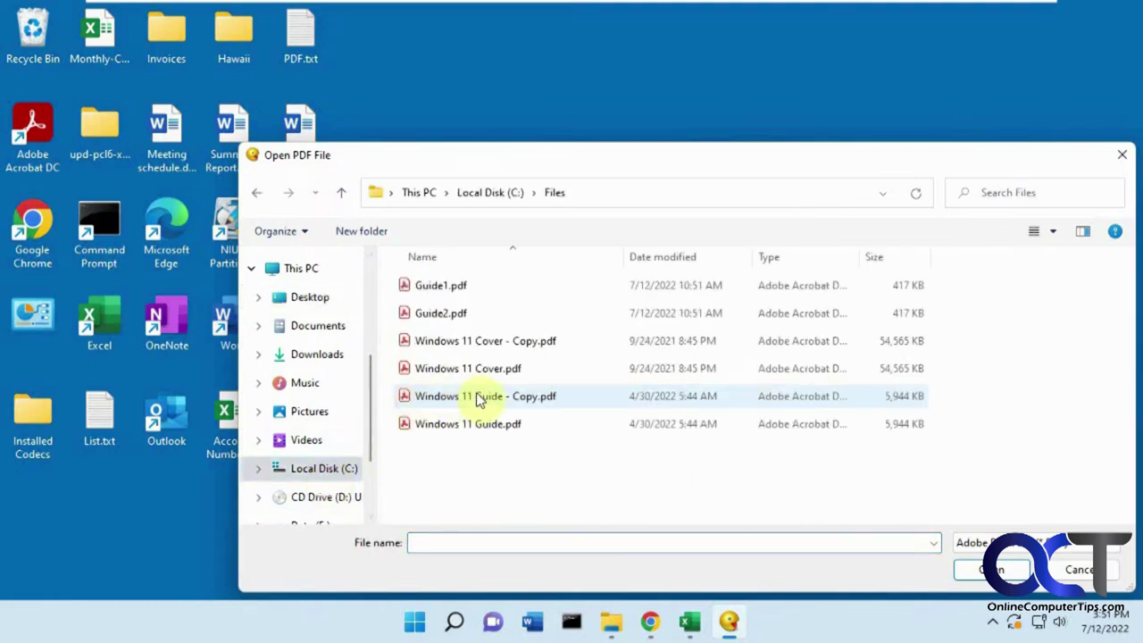
left_click(485, 424)
double_click(485, 424)
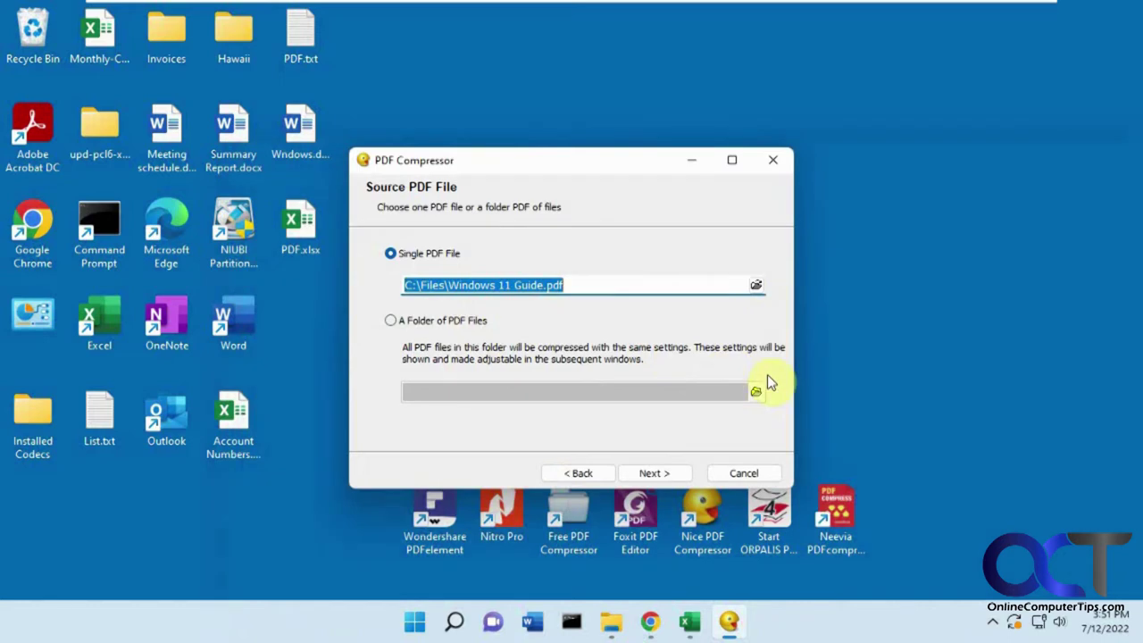
Advance past the security options to the compression options, briefly checking the spreadsheet
left_click(663, 474)
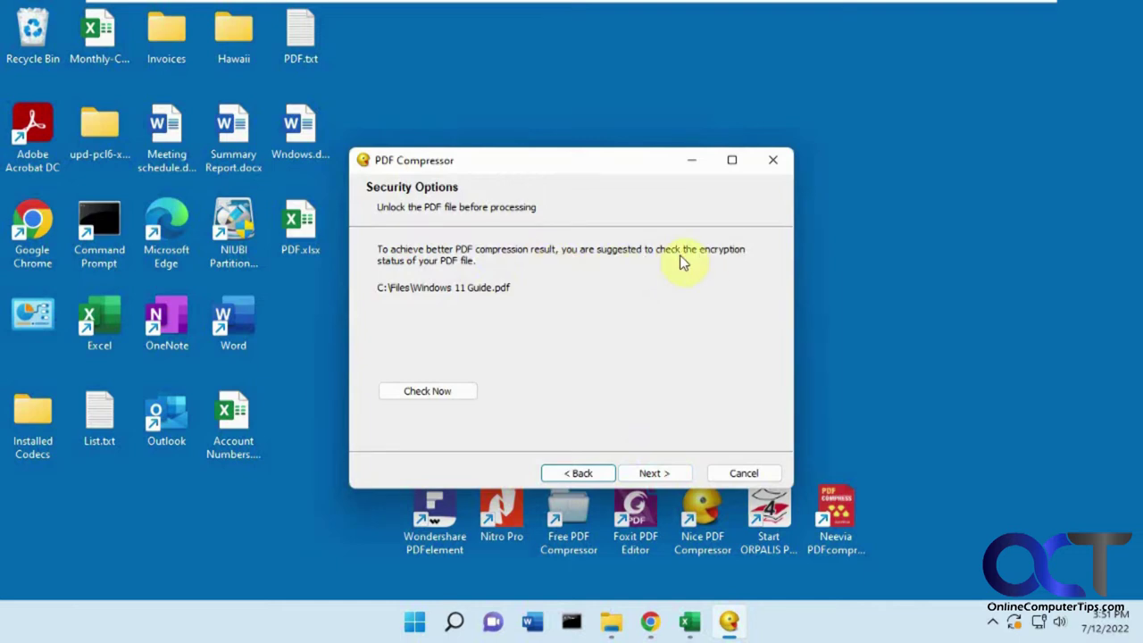
left_click(659, 475)
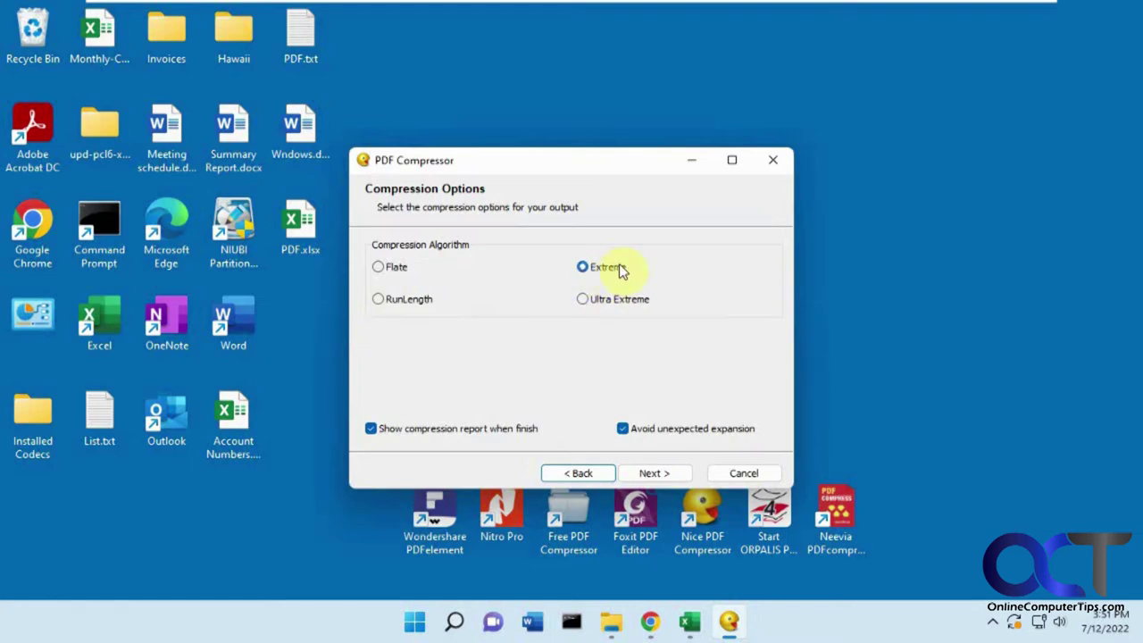
left_click(690, 622)
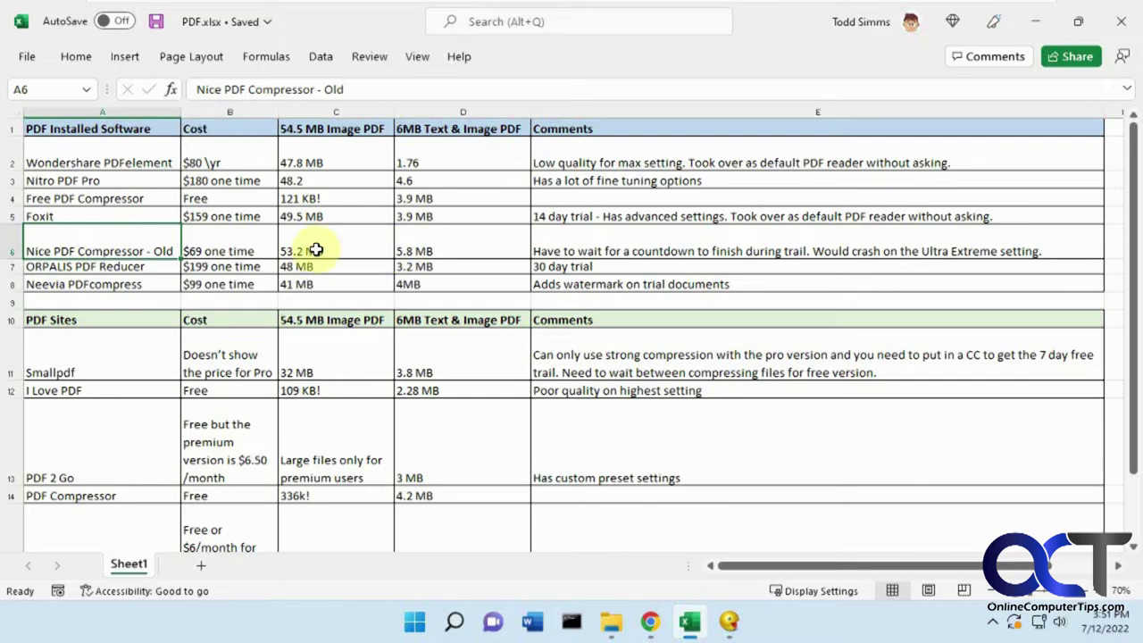
left_click(1038, 23)
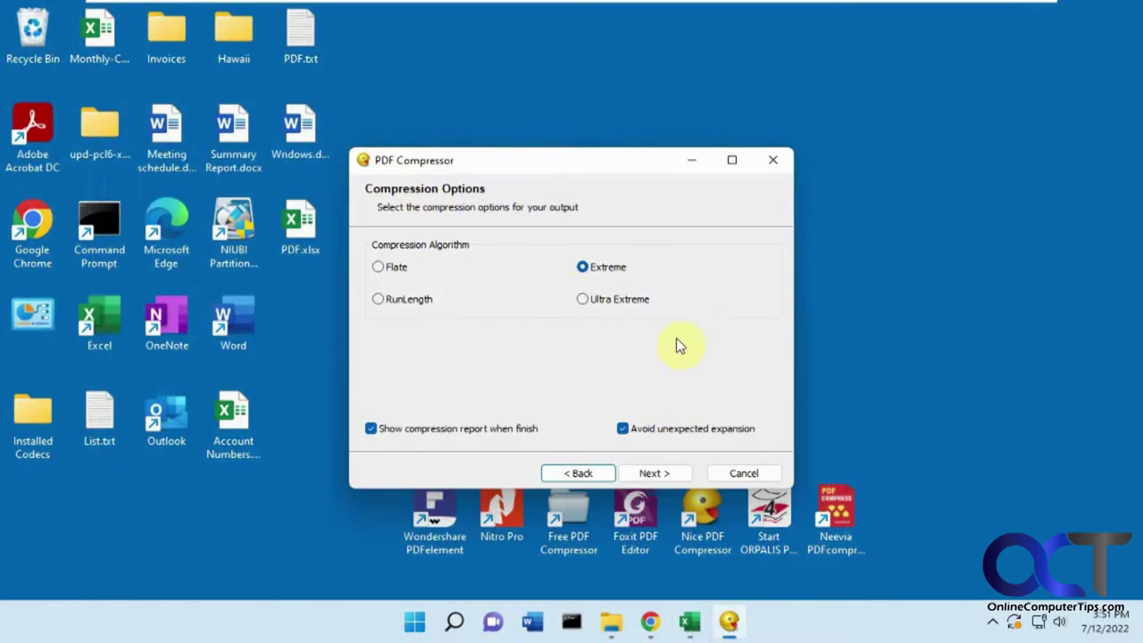
Cancel the wizard, confirm exiting the compressor, and bring the spreadsheet back
left_click(777, 162)
left_click(615, 358)
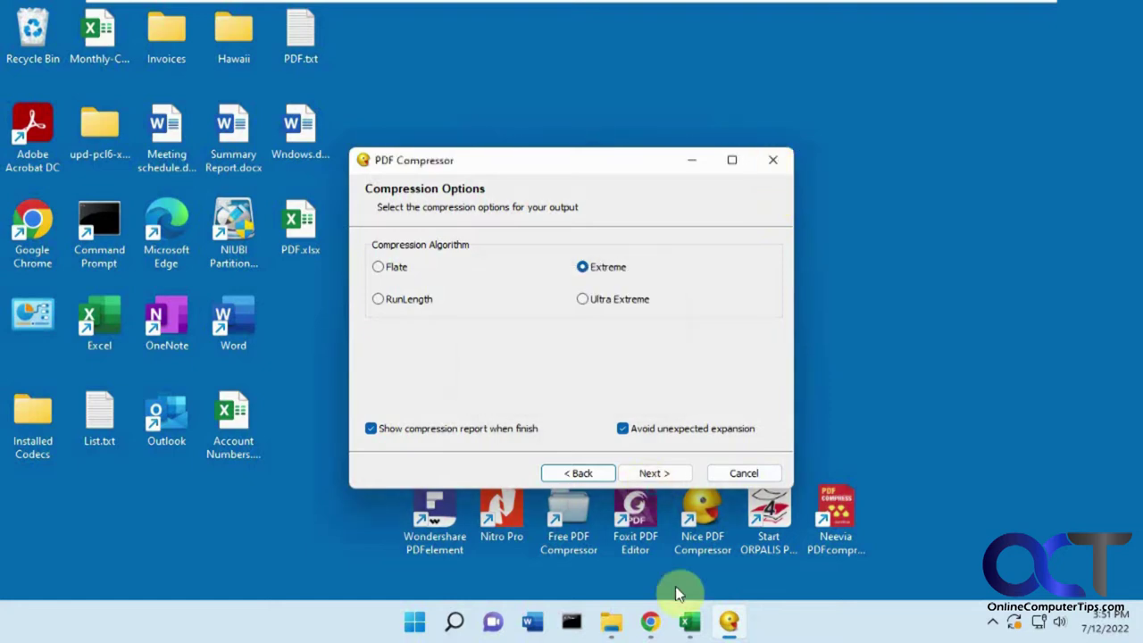
left_click(741, 473)
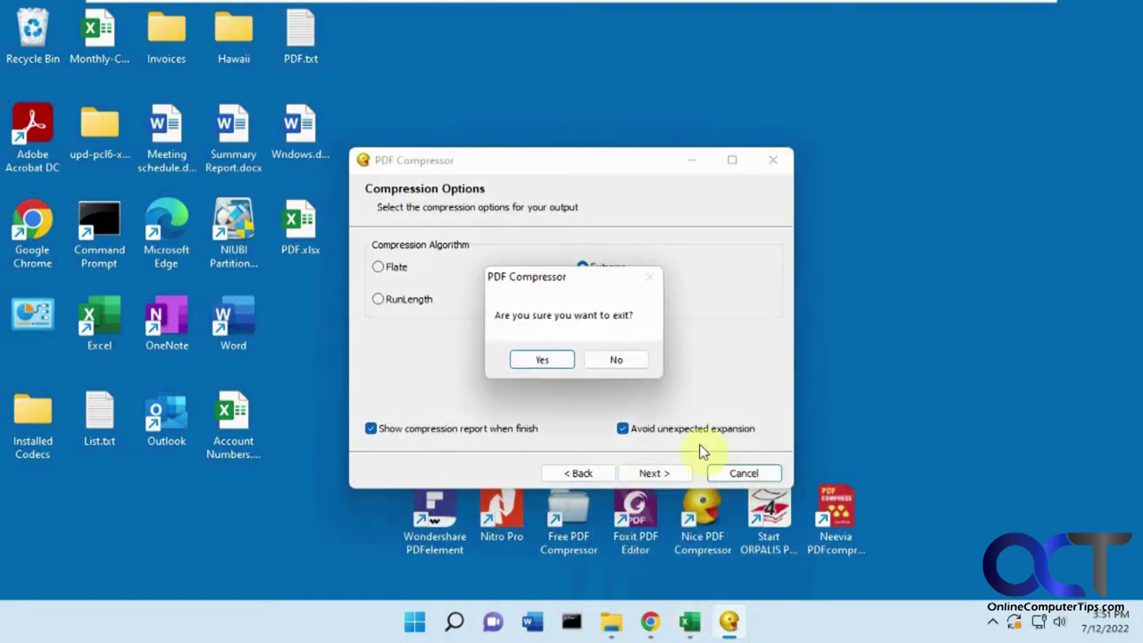
left_click(548, 358)
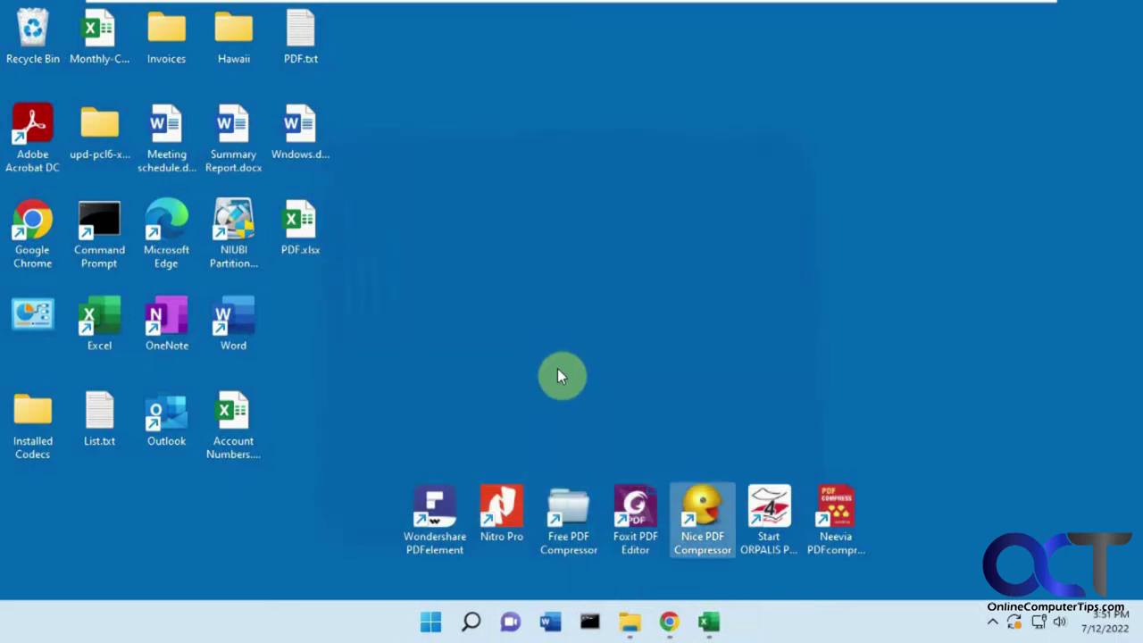
left_click(709, 619)
Select the ORPALIS PDF Reducer entry in A7, then minimize Excel
left_click(114, 267)
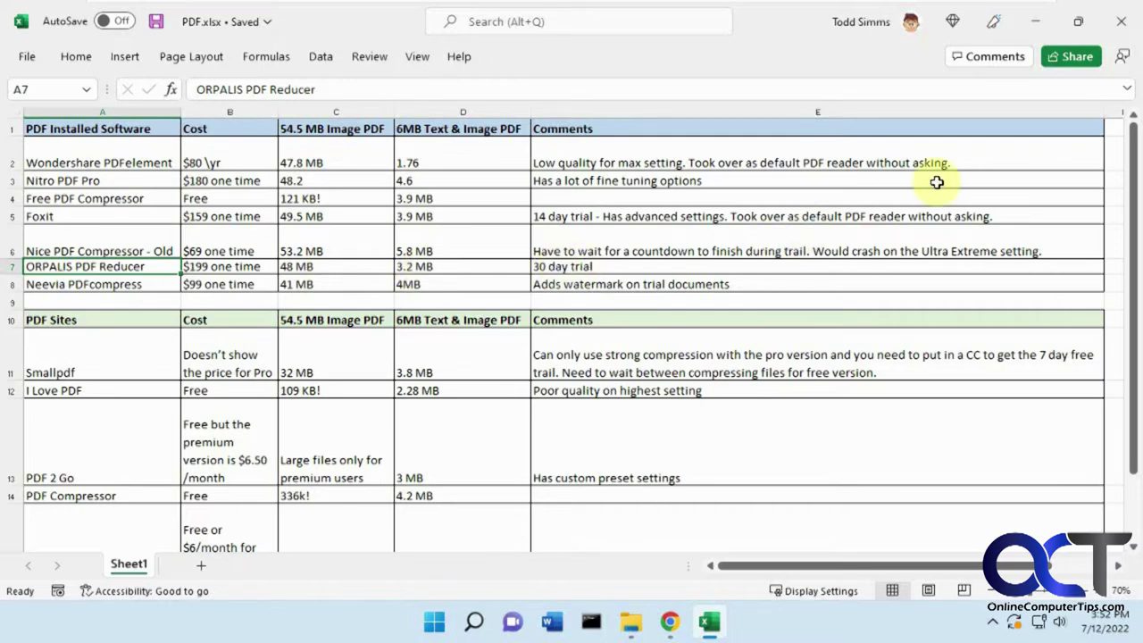
left_click(1038, 25)
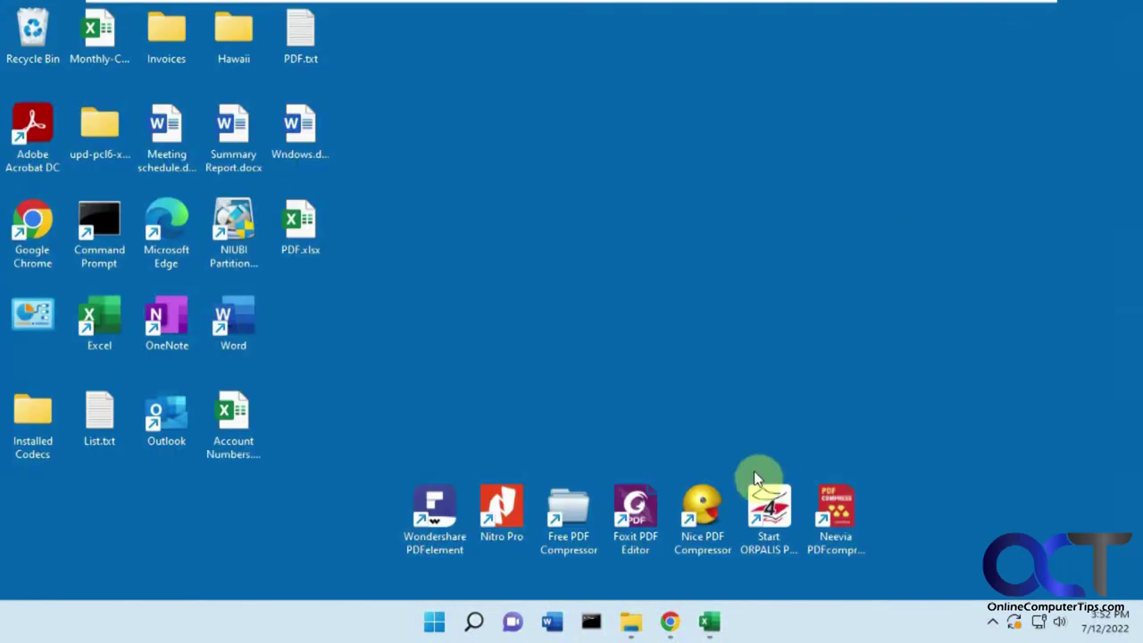
Open ORPALIS PDF Reducer, check Threads keeping 2 - Multi Process, then close it and return to Excel
double_click(759, 507)
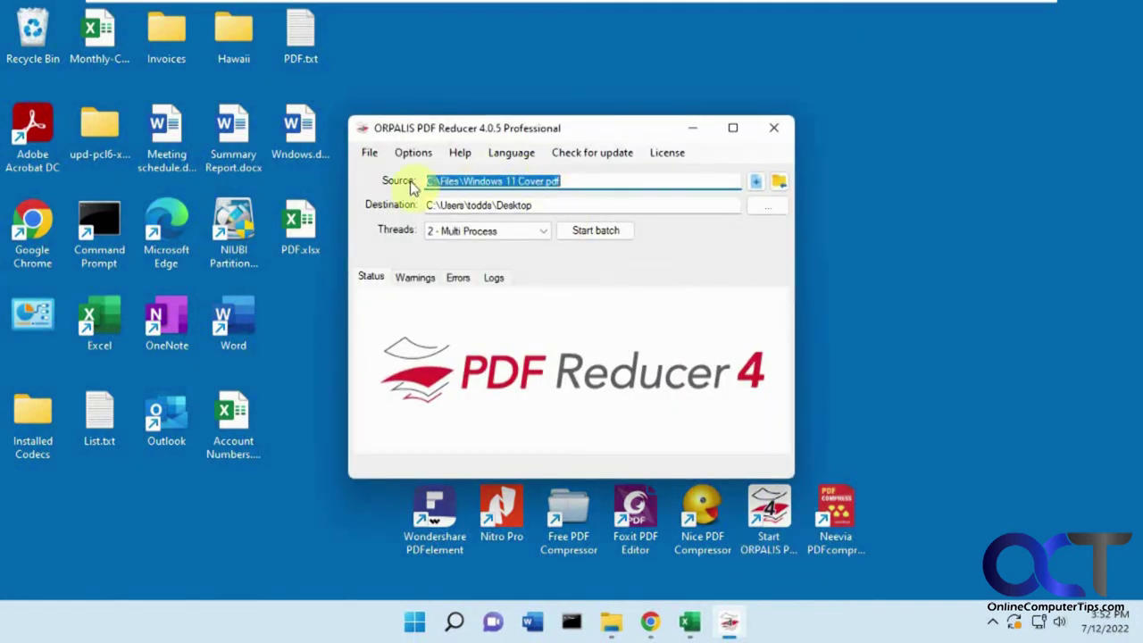
left_click(543, 231)
left_click(543, 230)
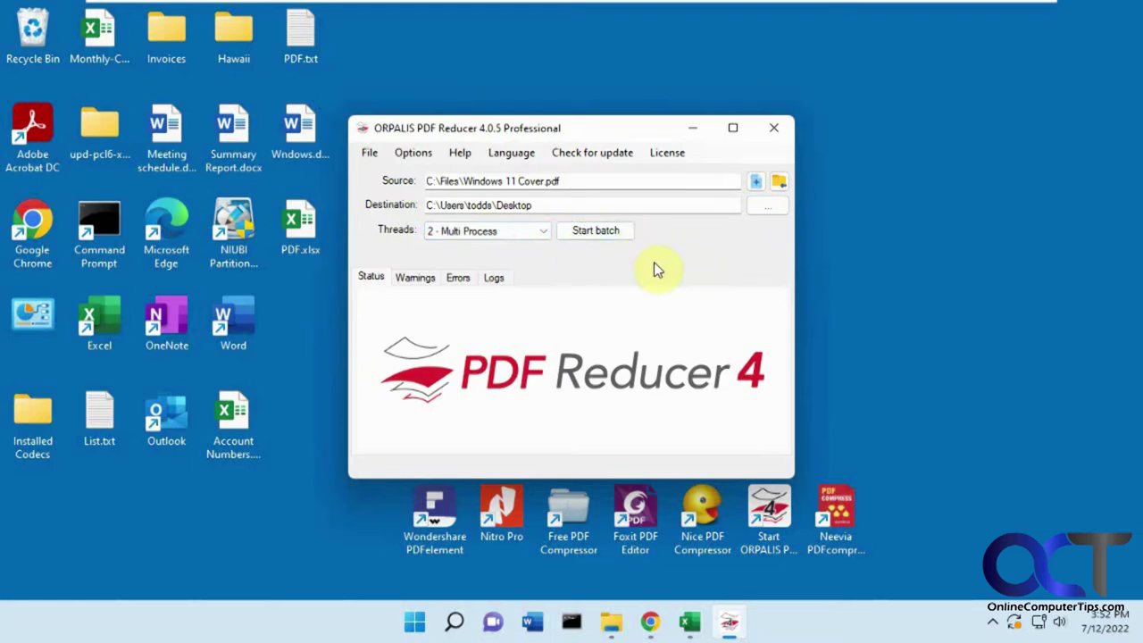
left_click(774, 132)
left_click(709, 621)
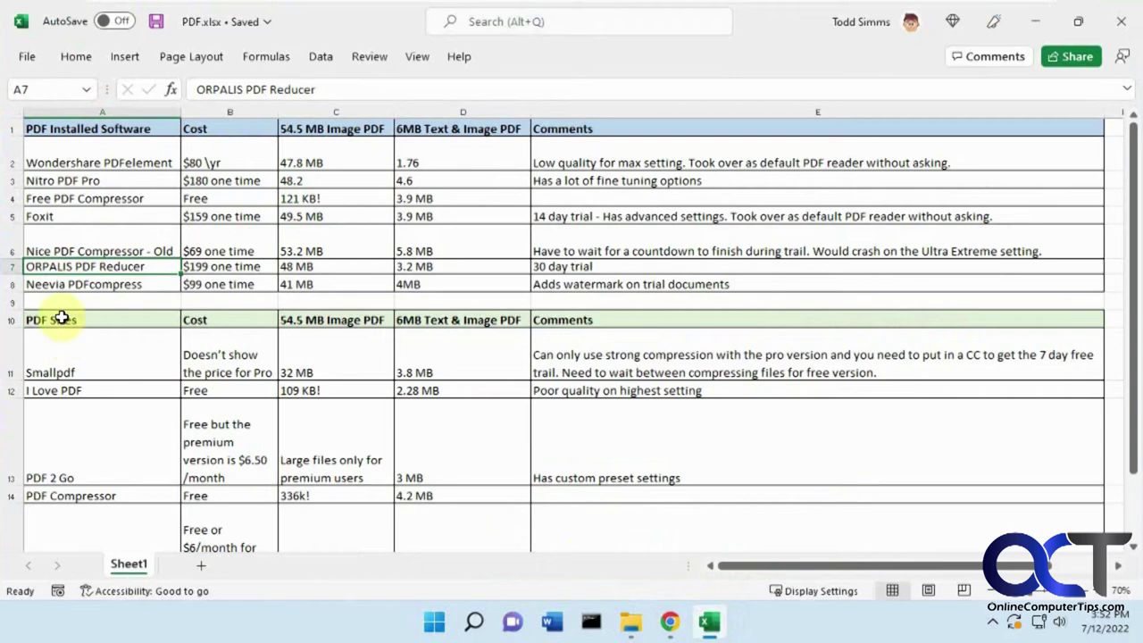
left_click(308, 267)
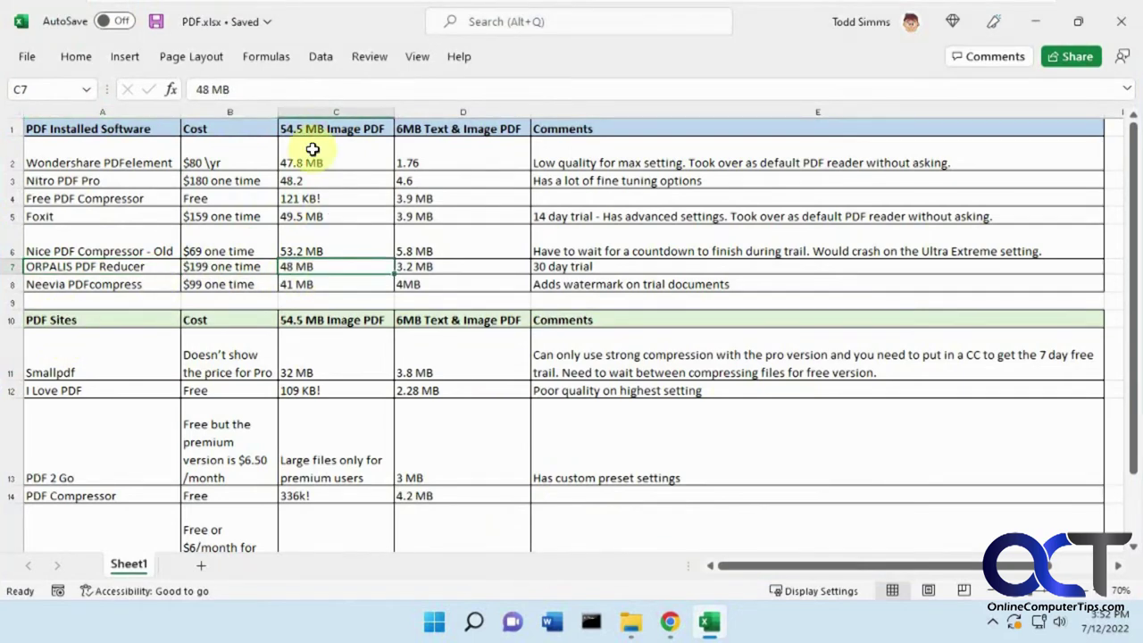
left_click(429, 266)
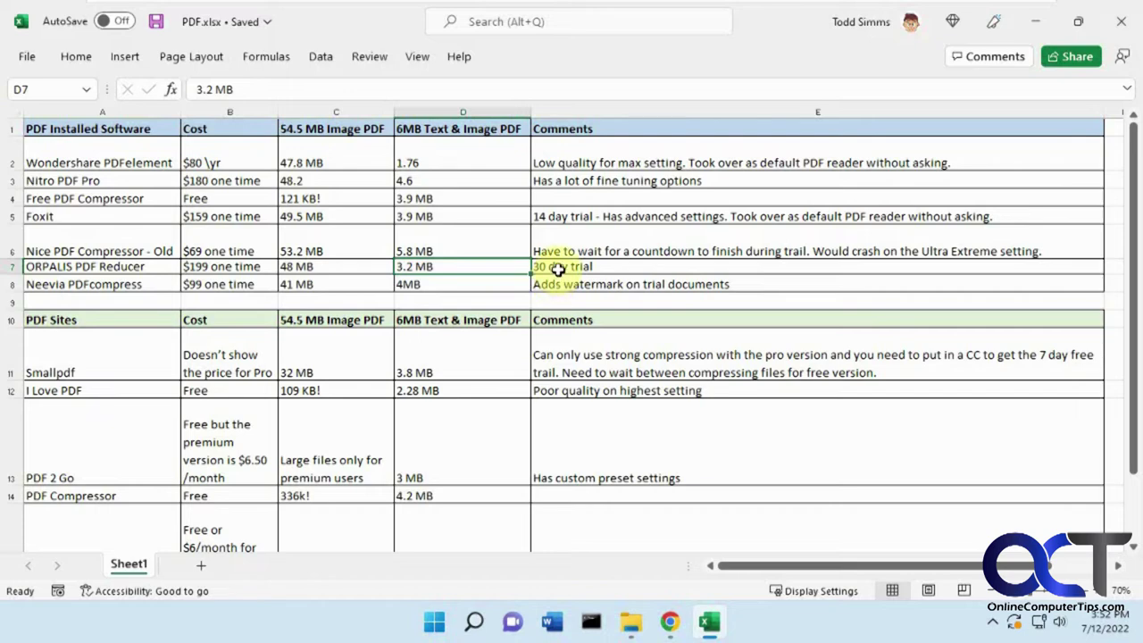
left_click(106, 284)
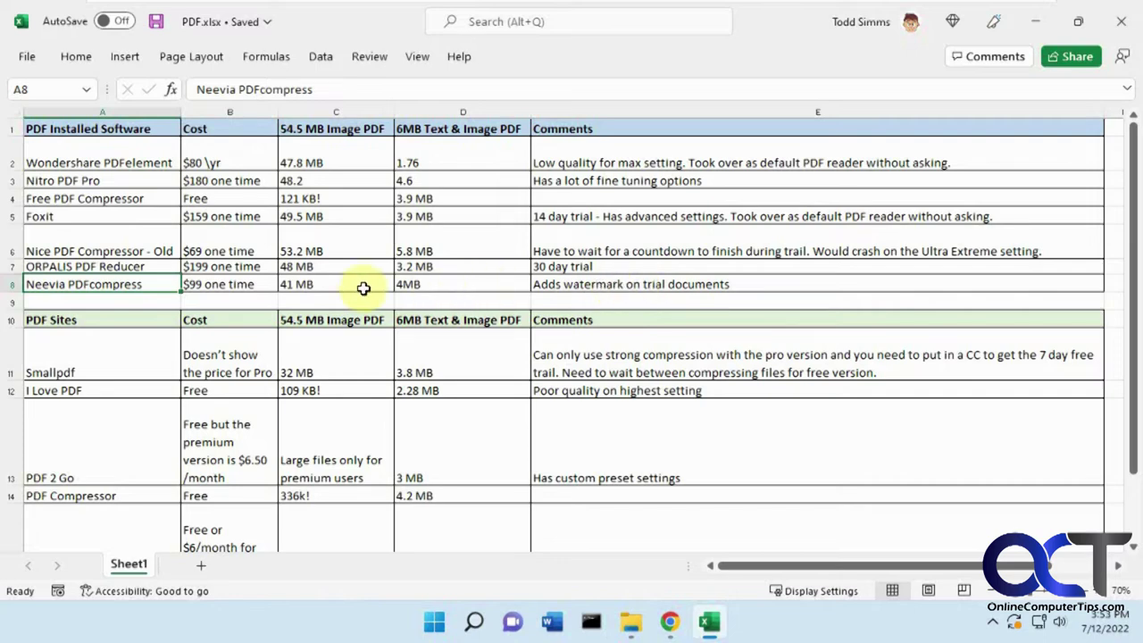
left_click(1035, 22)
Add Windows 11 Guide.pdf to Neevia PDFcompress, view its output compression settings, then close it
double_click(839, 535)
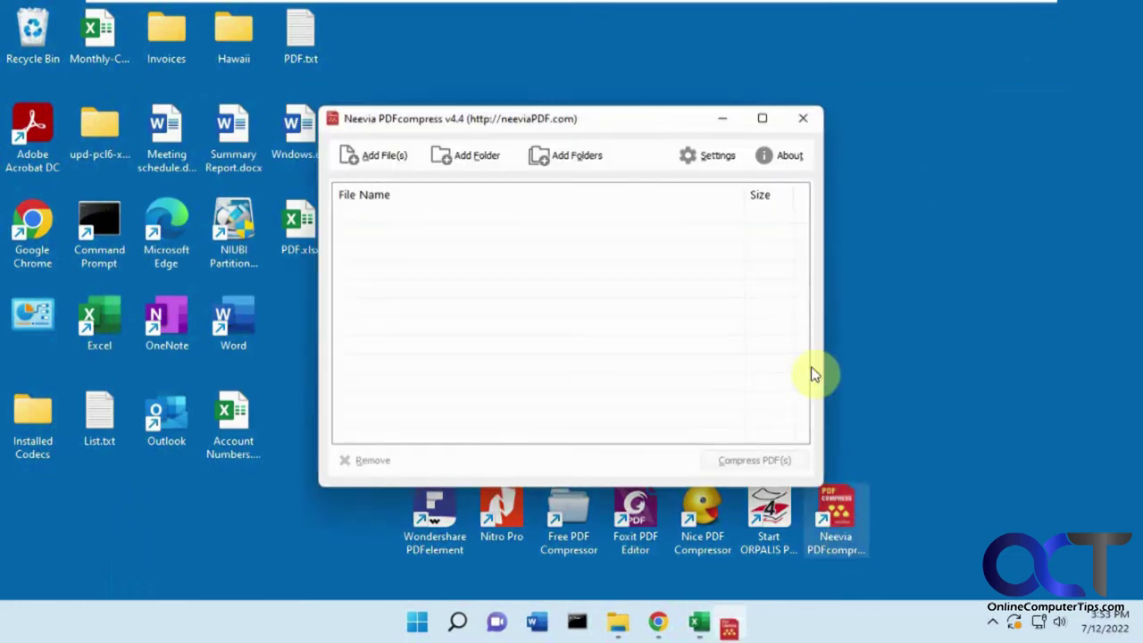
left_click(387, 156)
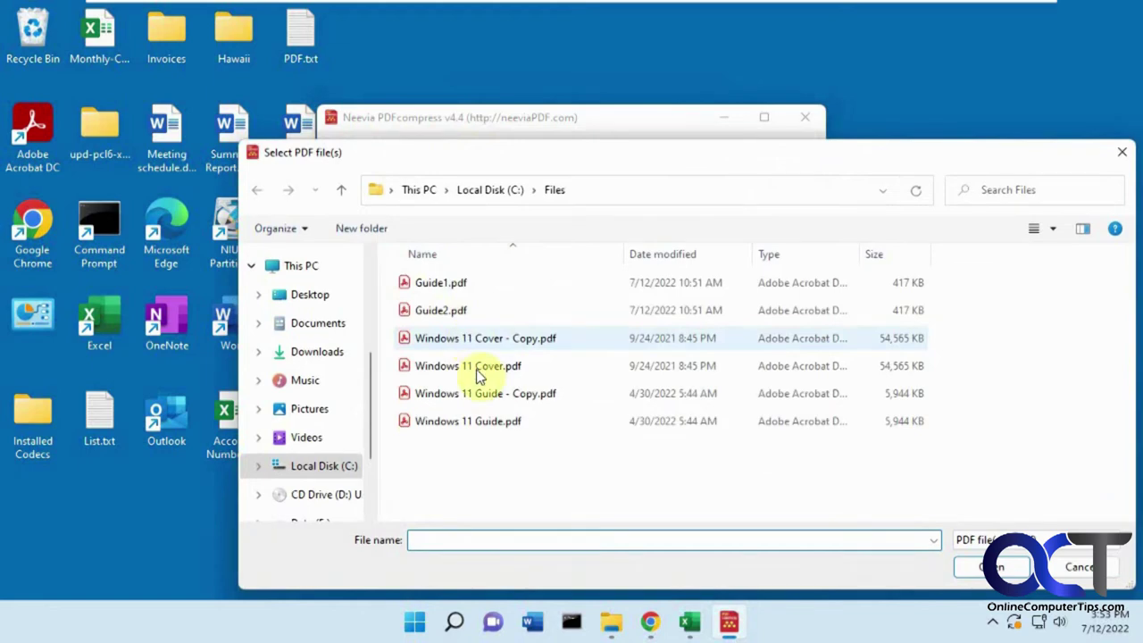
double_click(497, 421)
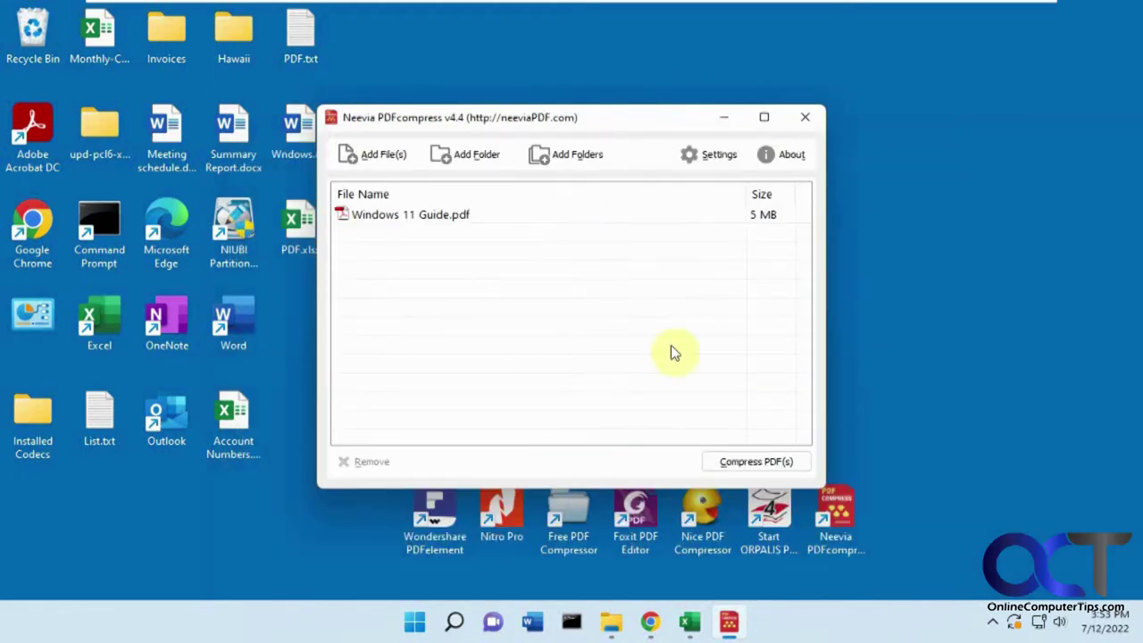
left_click(709, 150)
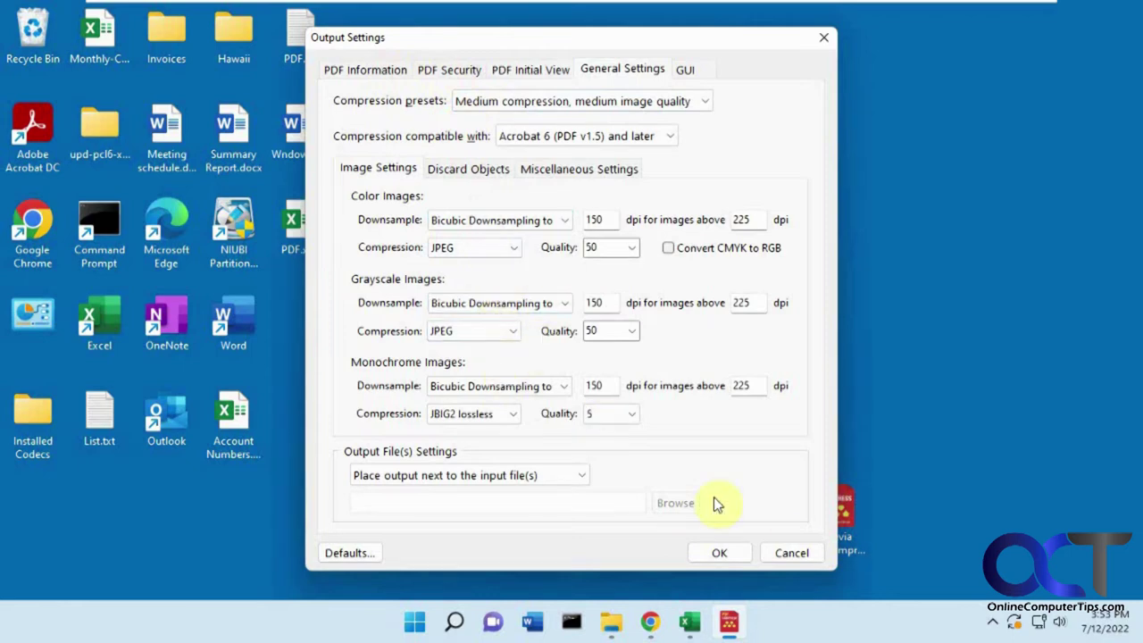
left_click(803, 553)
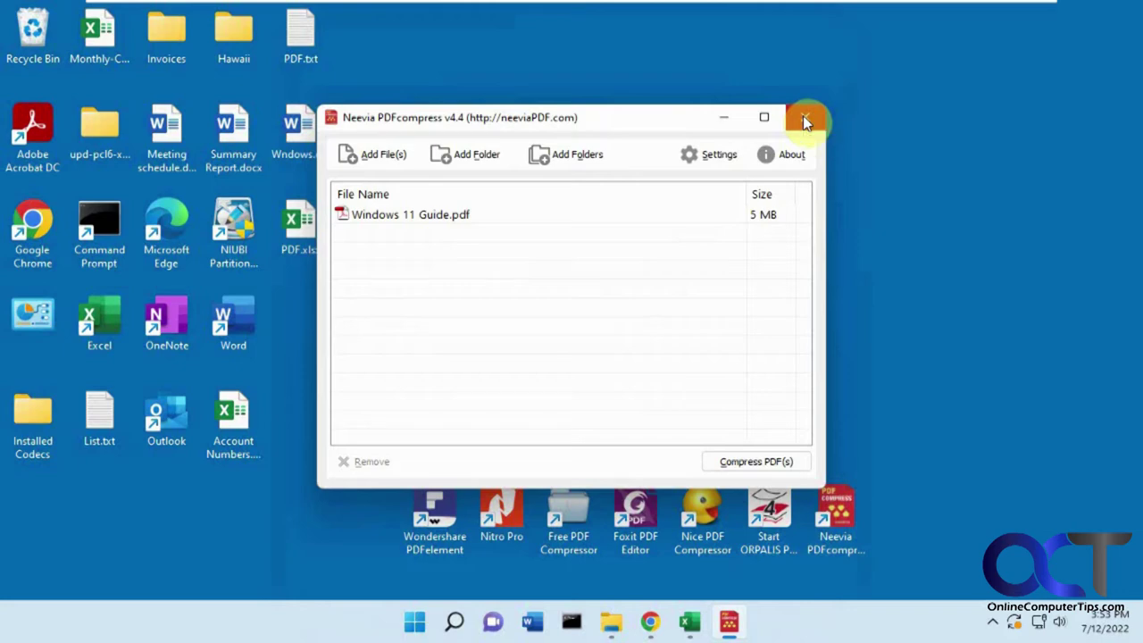
left_click(802, 116)
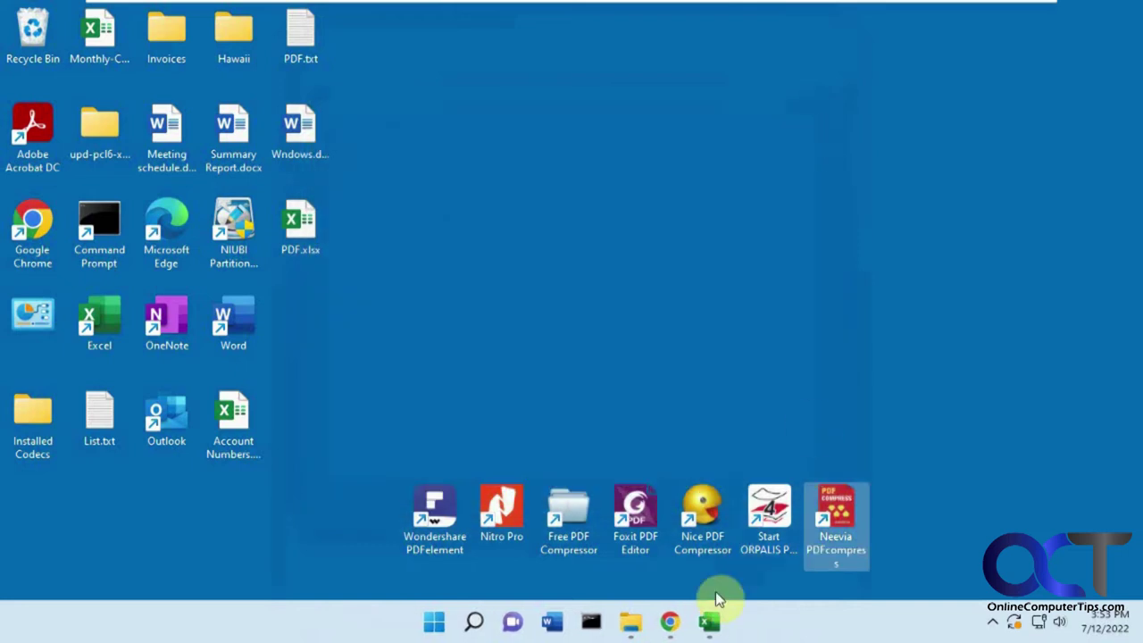
left_click(689, 622)
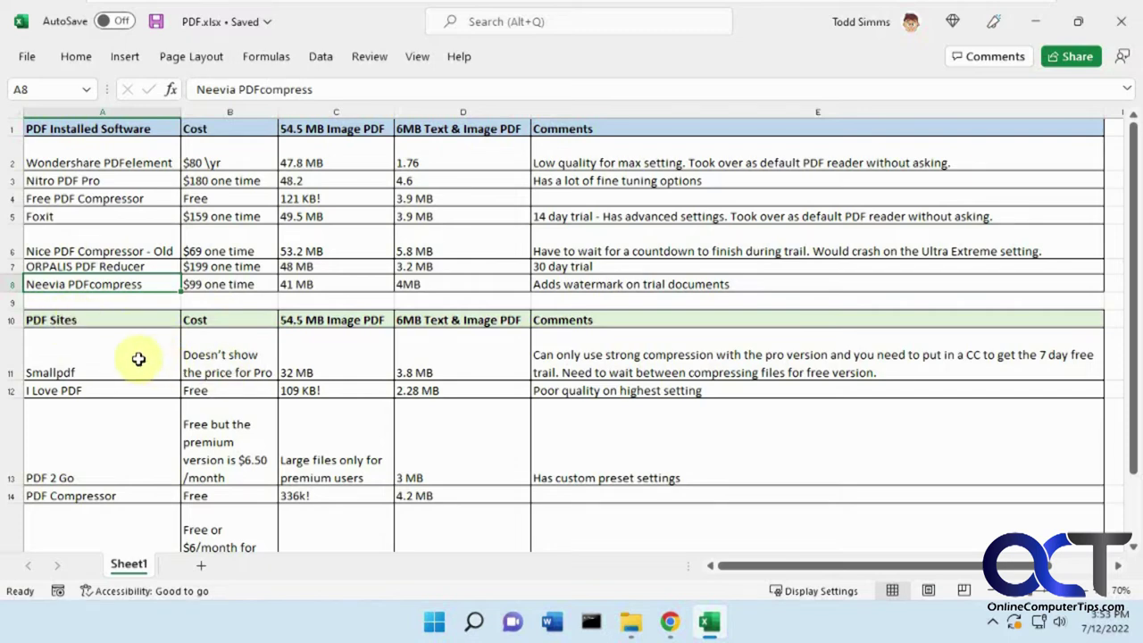
Select the Smallpdf entry in cell A11 under PDF Sites
left_click(116, 369)
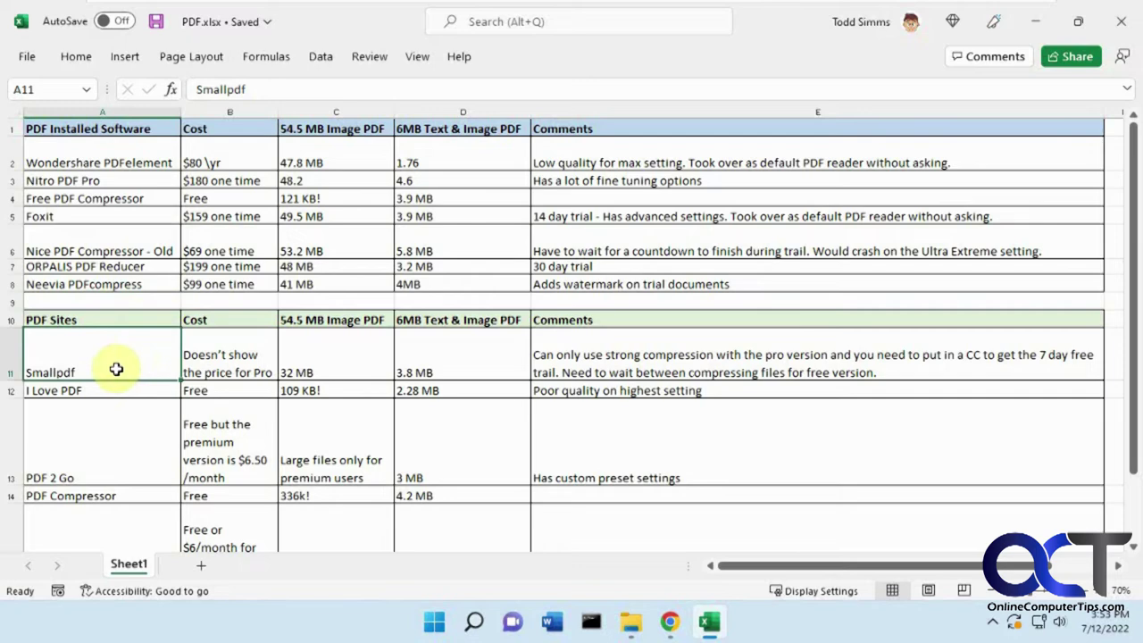
Drag Windows 11 Guide.pdf from C:\Files onto Smallpdf's Compress PDF drop zone
left_click(670, 621)
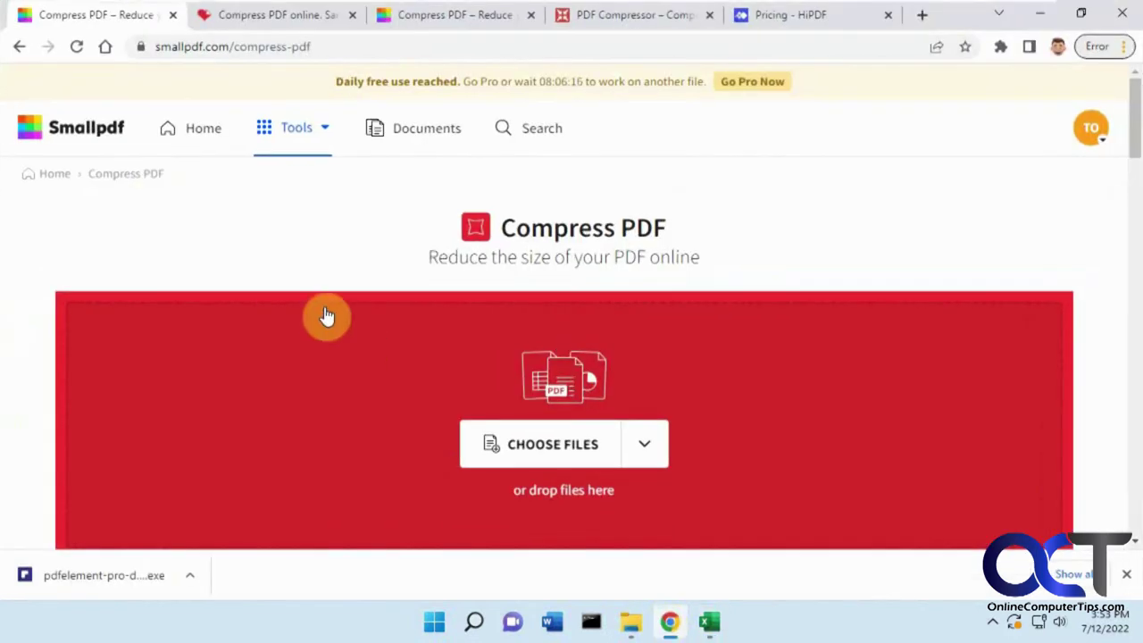
scroll(553, 389, "down", 1)
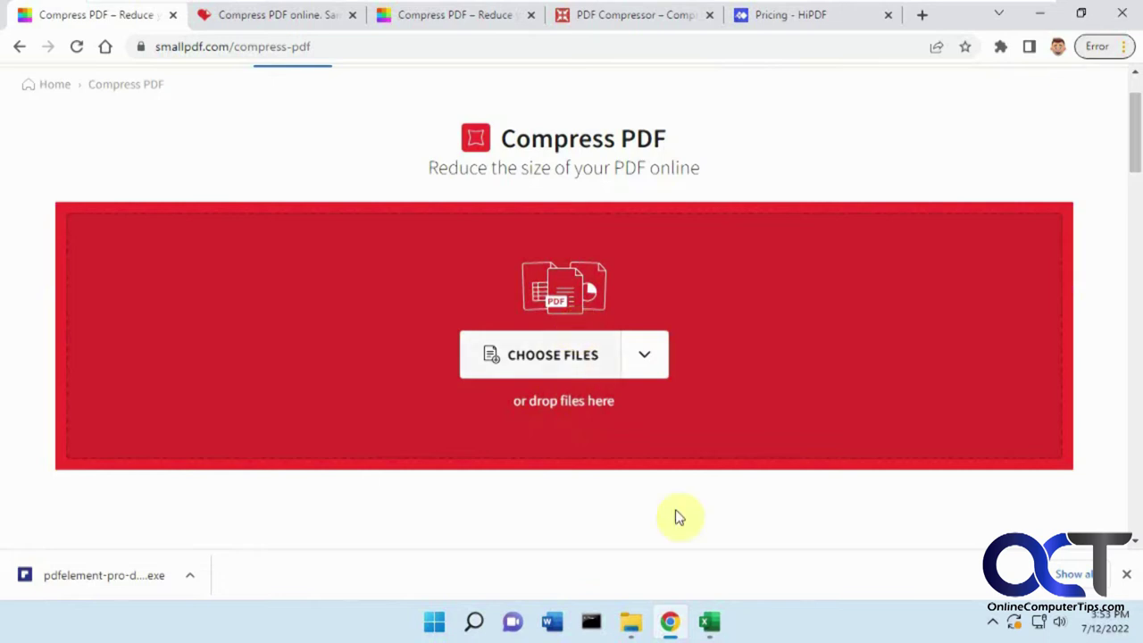
left_click(631, 630)
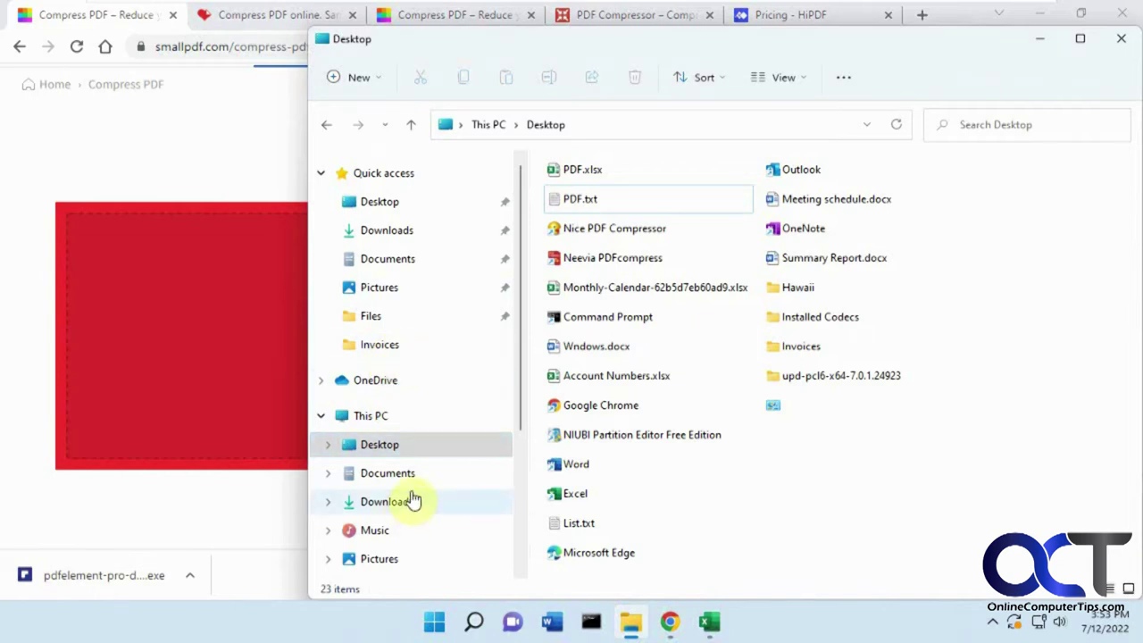
left_click(380, 416)
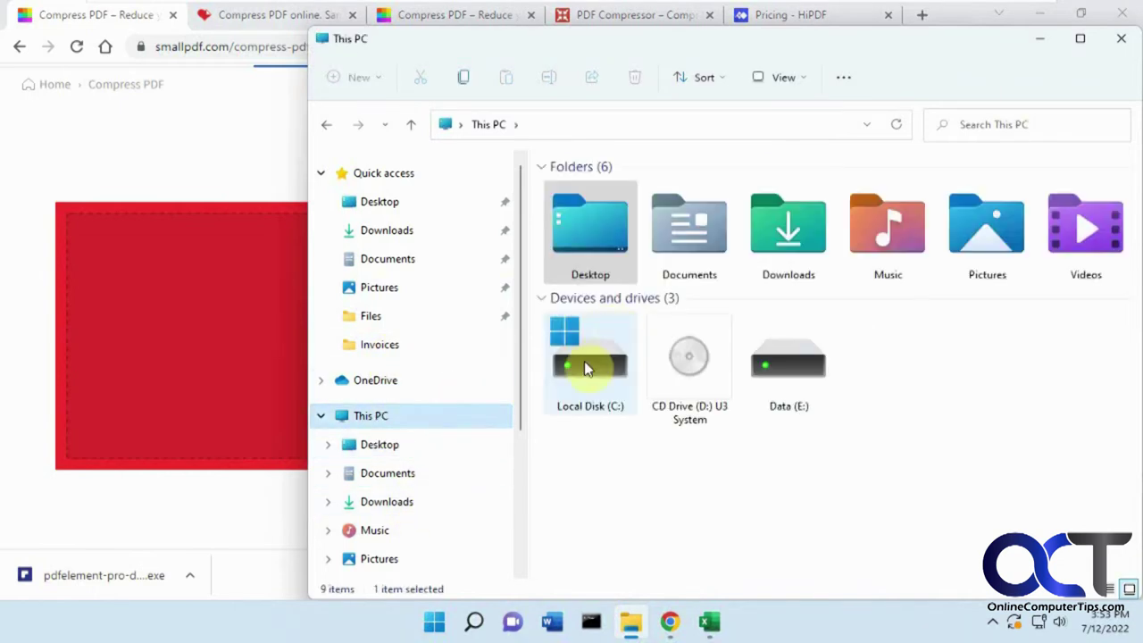
double_click(584, 361)
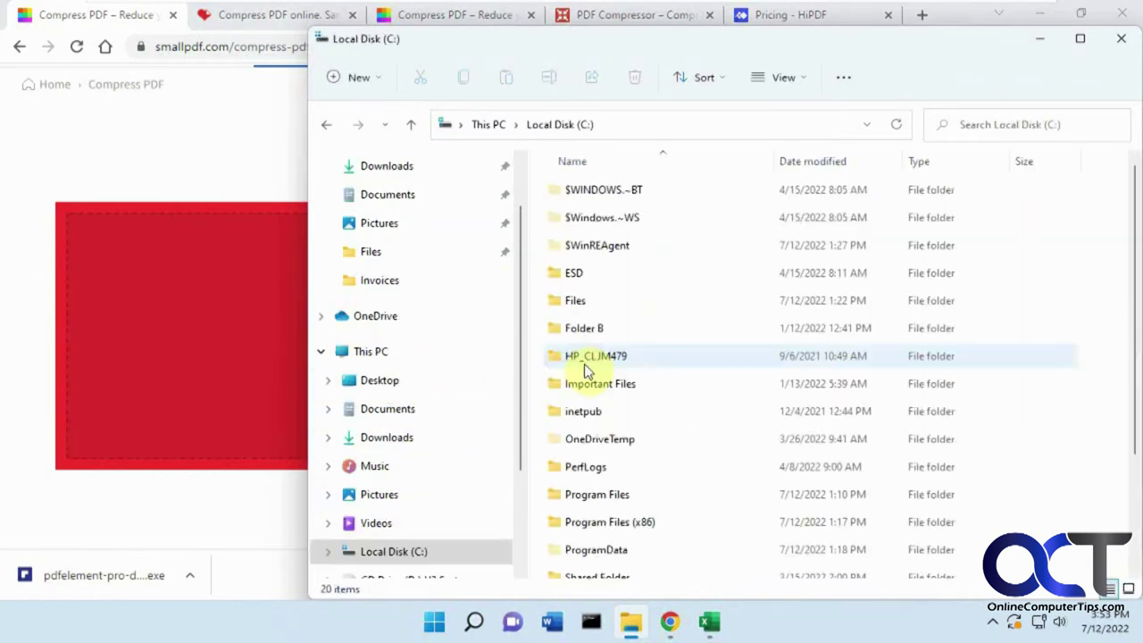
double_click(586, 305)
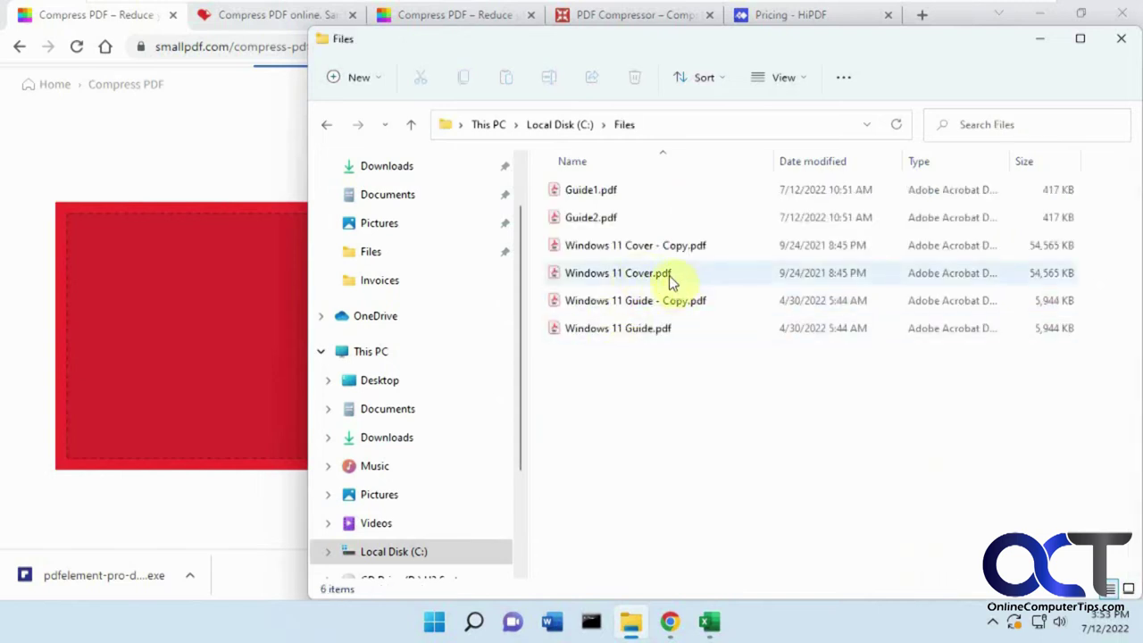
left_click_drag(633, 328, 222, 350)
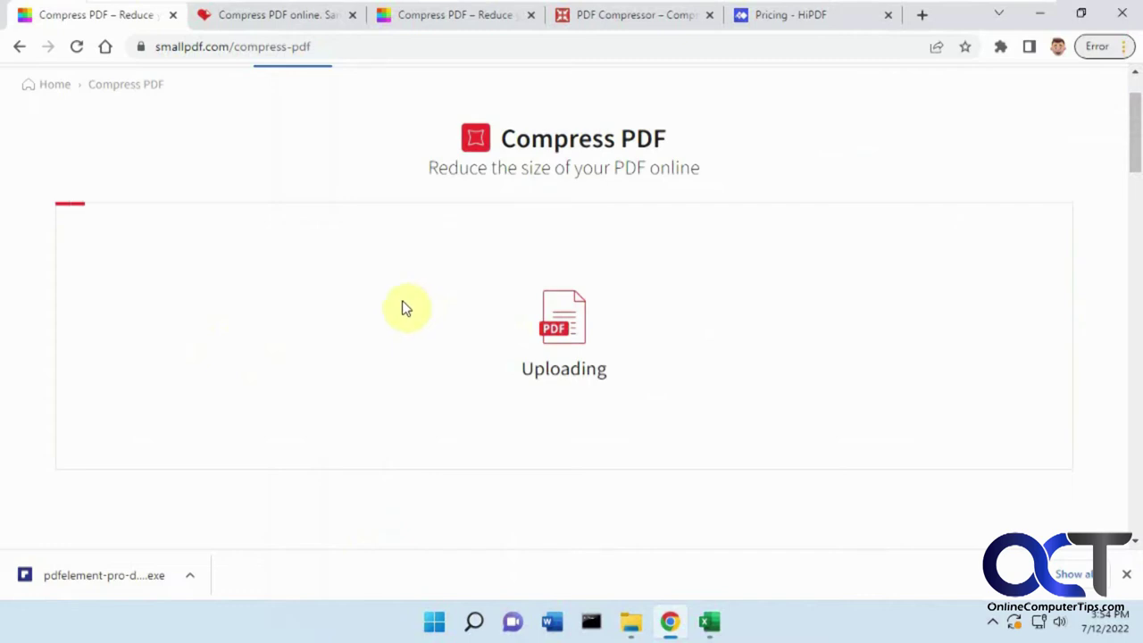
left_click(1125, 574)
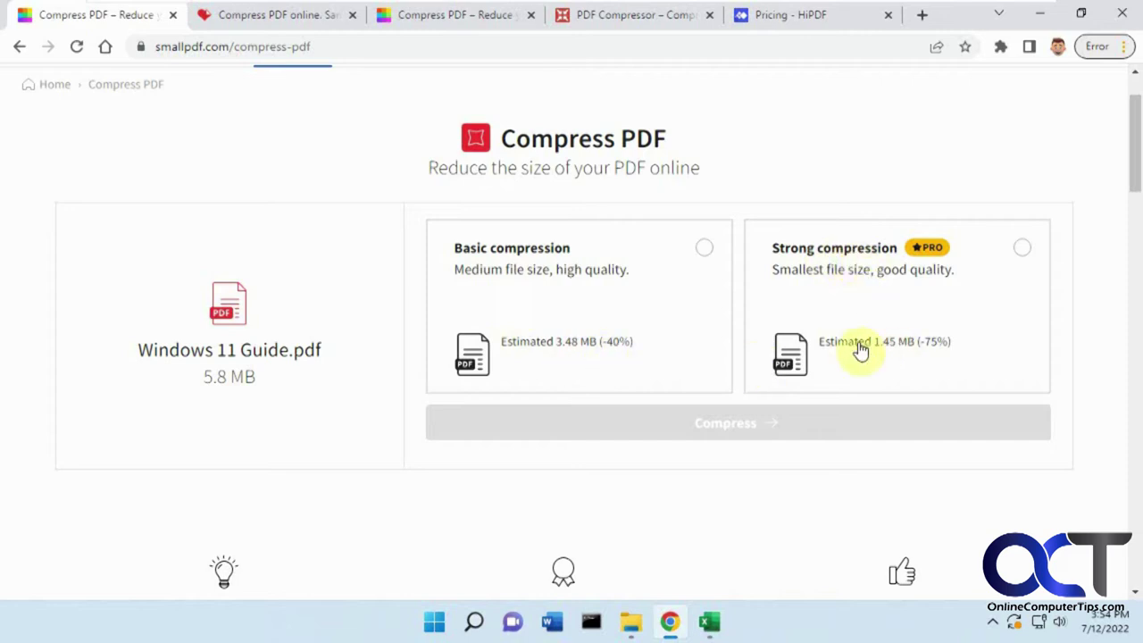
Review Smallpdf's cost (B11), comment (E11), and 32 MB and 3.8 MB results, then select the I Love PDF row
left_click(708, 628)
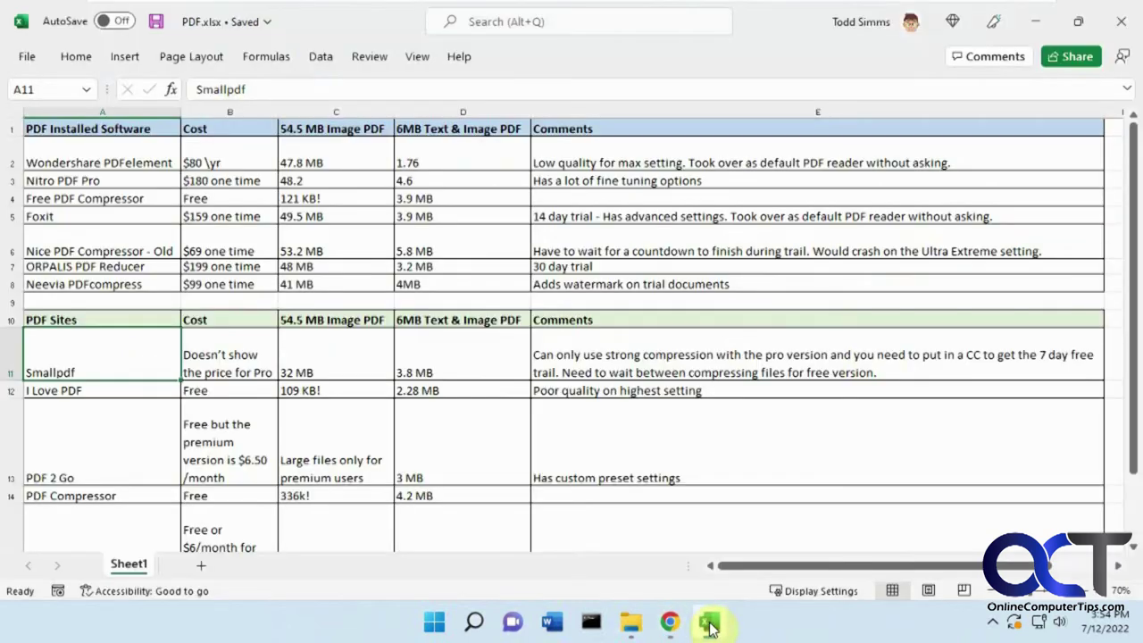
left_click(237, 364)
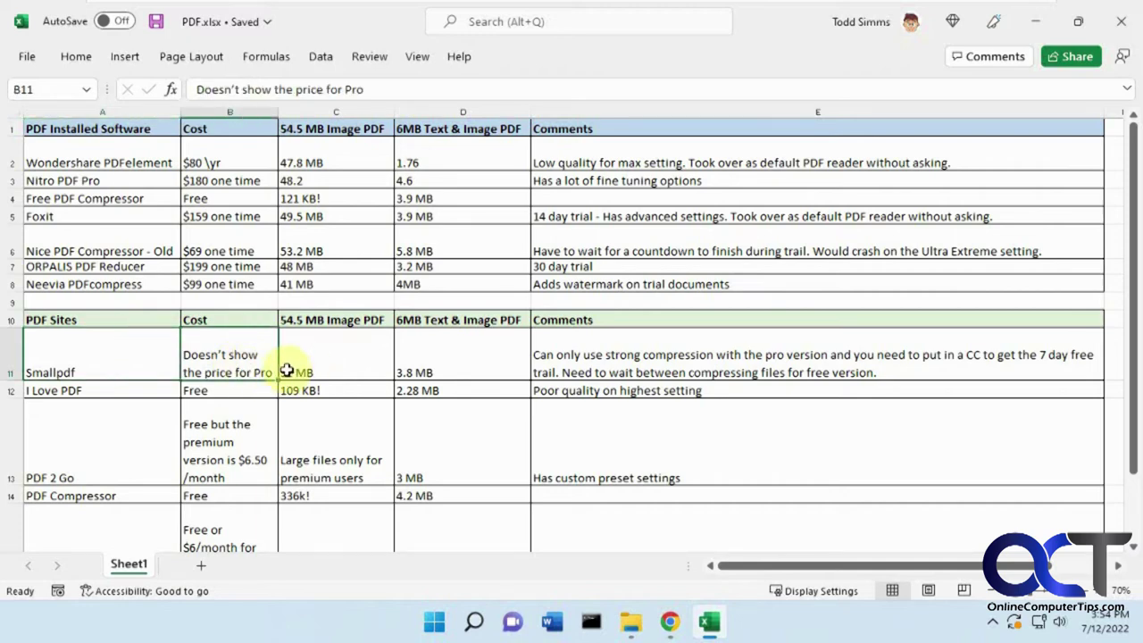
left_click(571, 365)
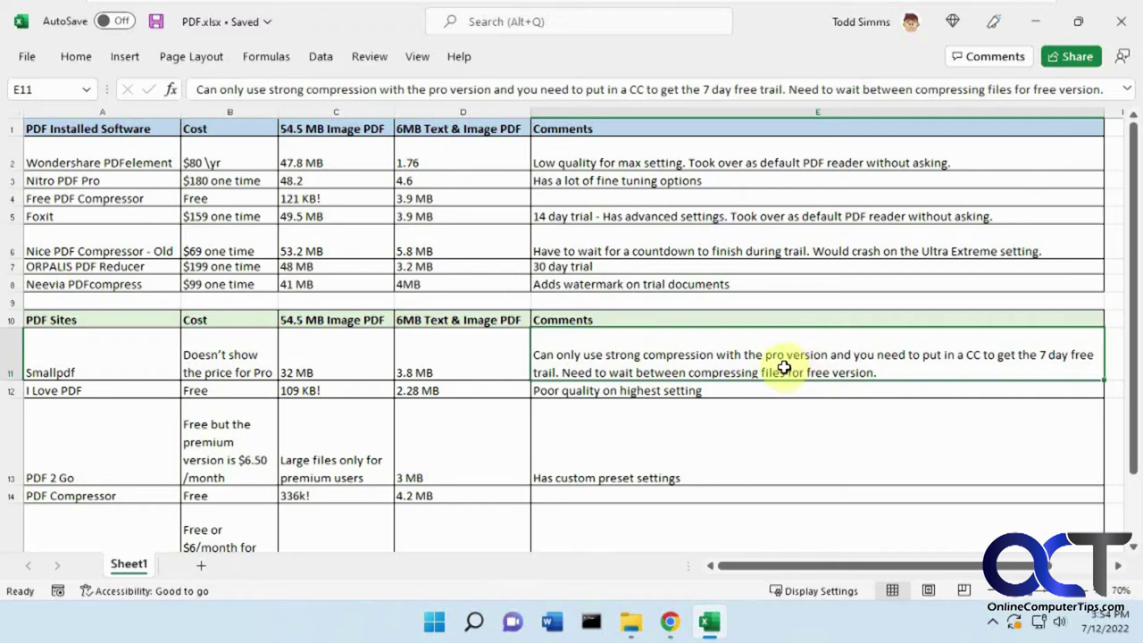
left_click(321, 365)
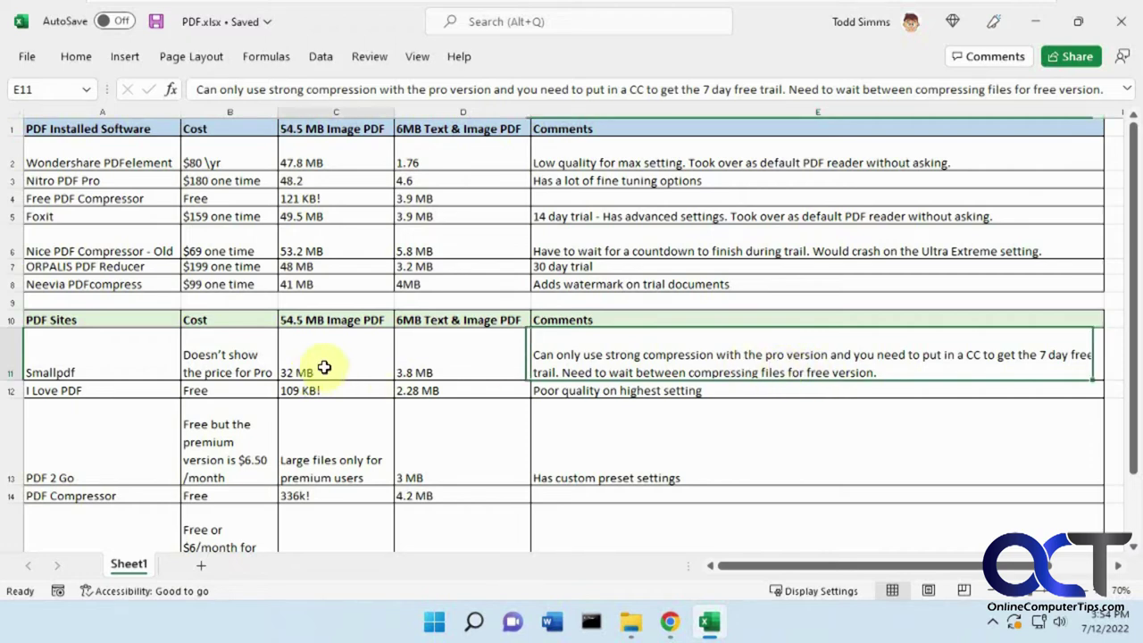
left_click(429, 371)
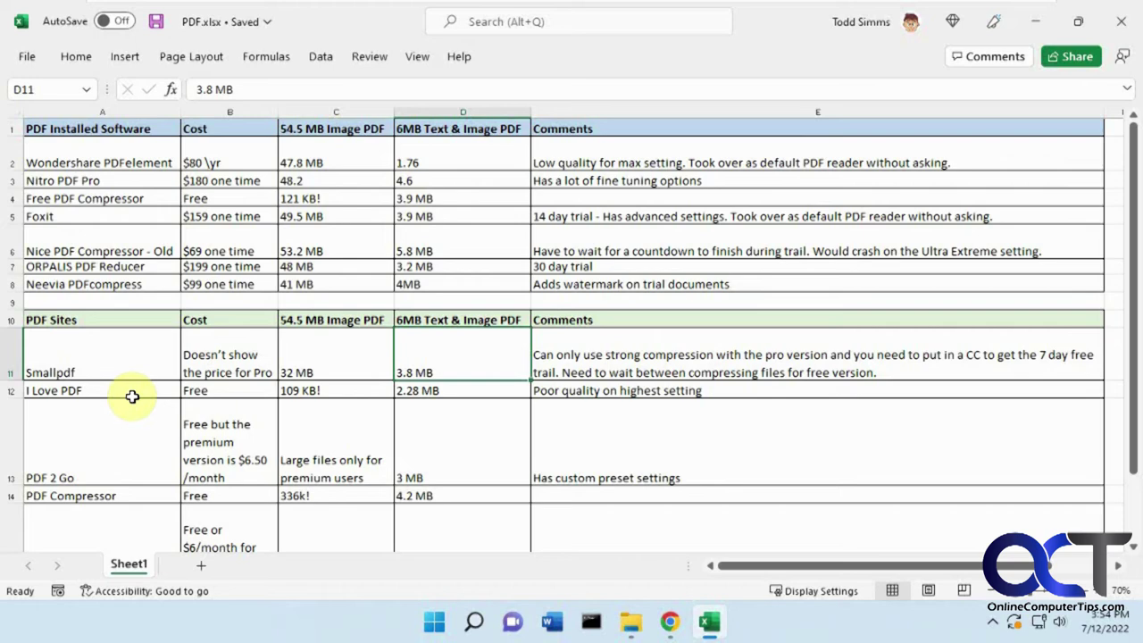
left_click(132, 393)
Drop Windows 11 Guide.pdf into iLovePDF's compressor and choose Extreme Compression, then return to Excel
left_click(669, 622)
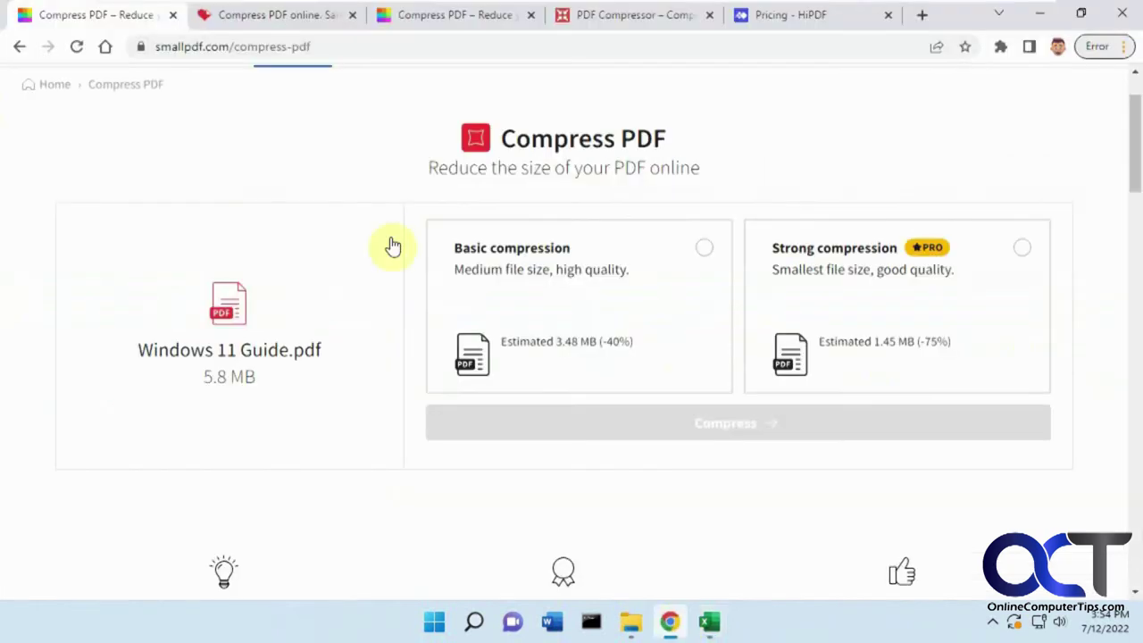
left_click(297, 27)
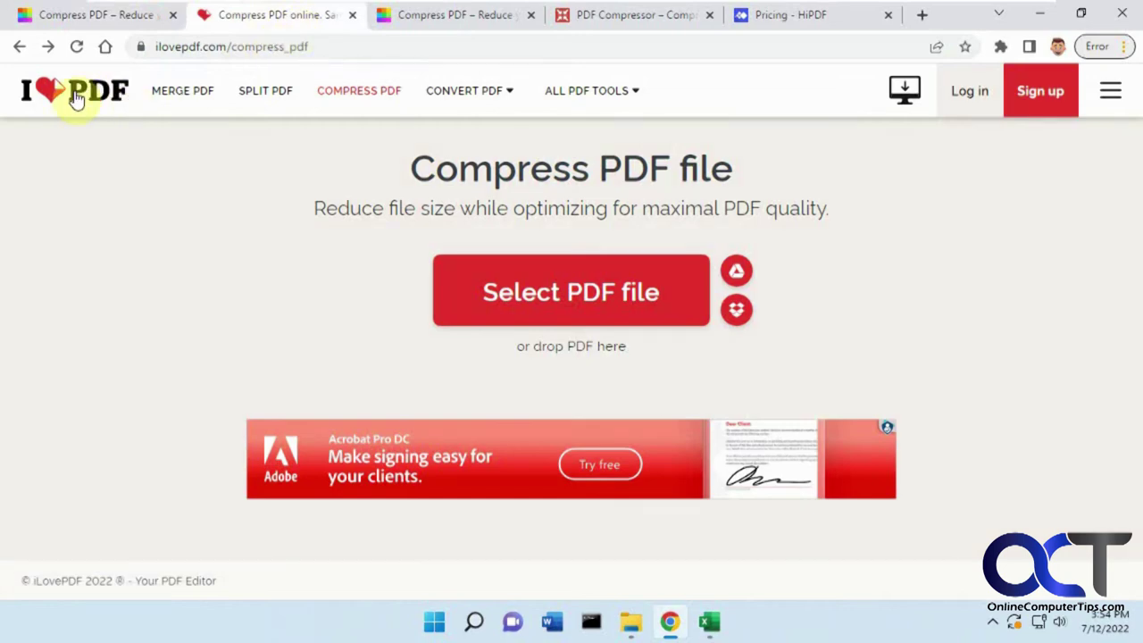
left_click(631, 623)
left_click_drag(607, 332, 265, 279)
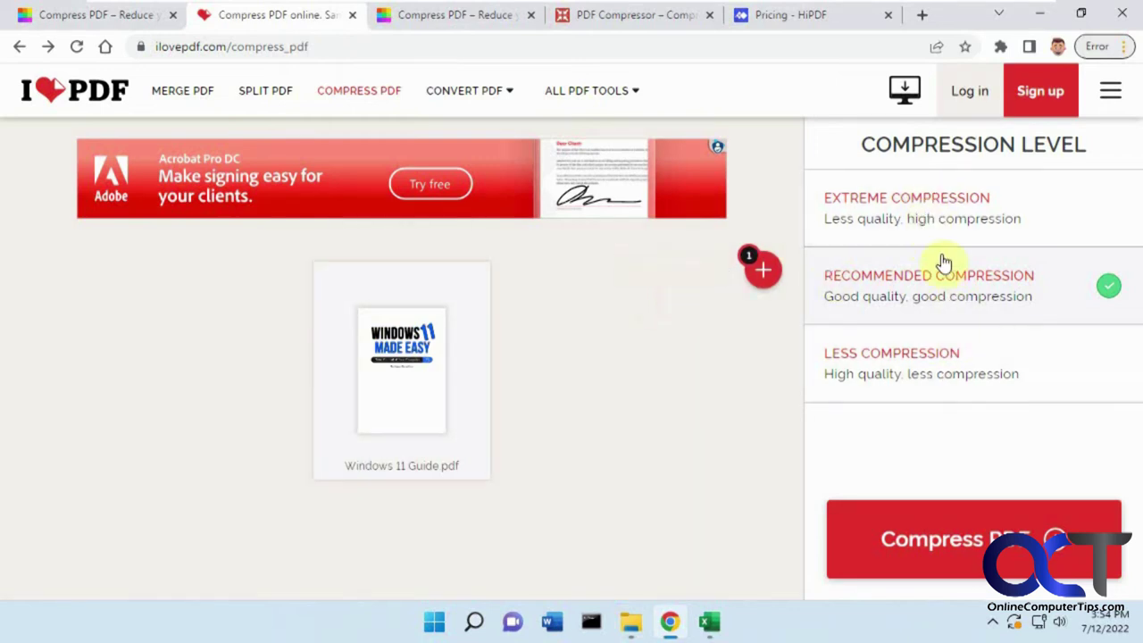
left_click(906, 204)
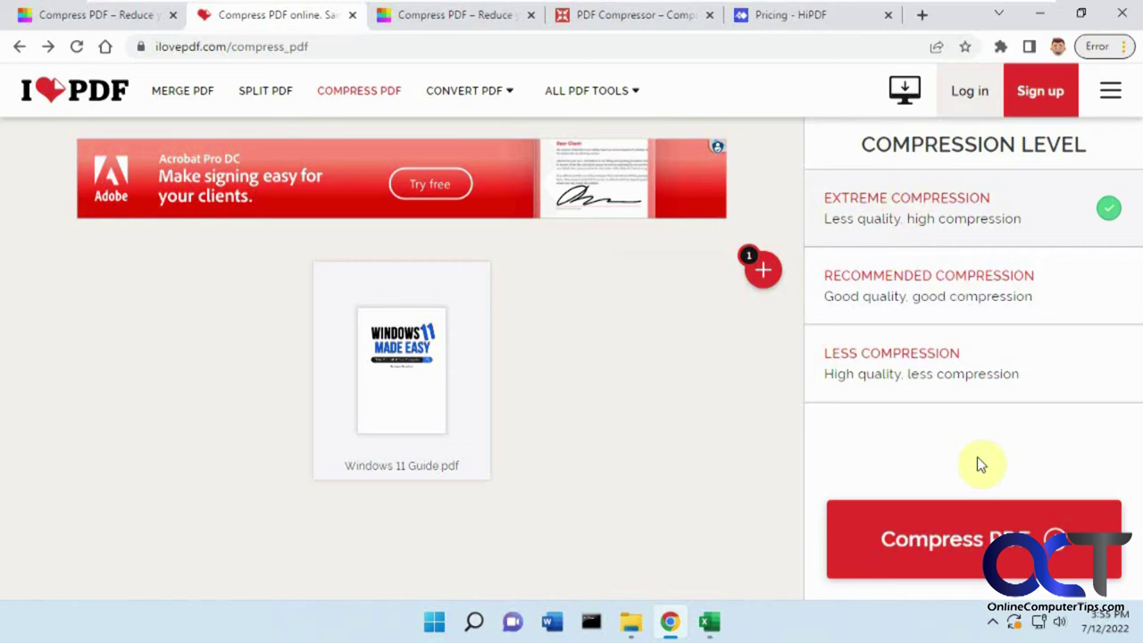
left_click(710, 622)
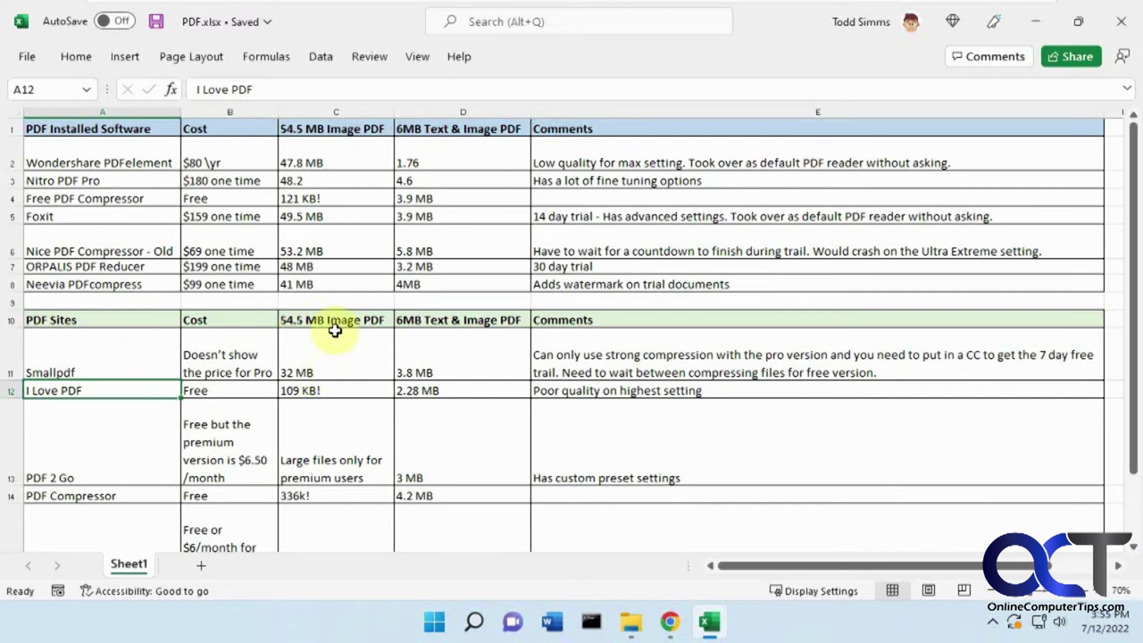
left_click(314, 391)
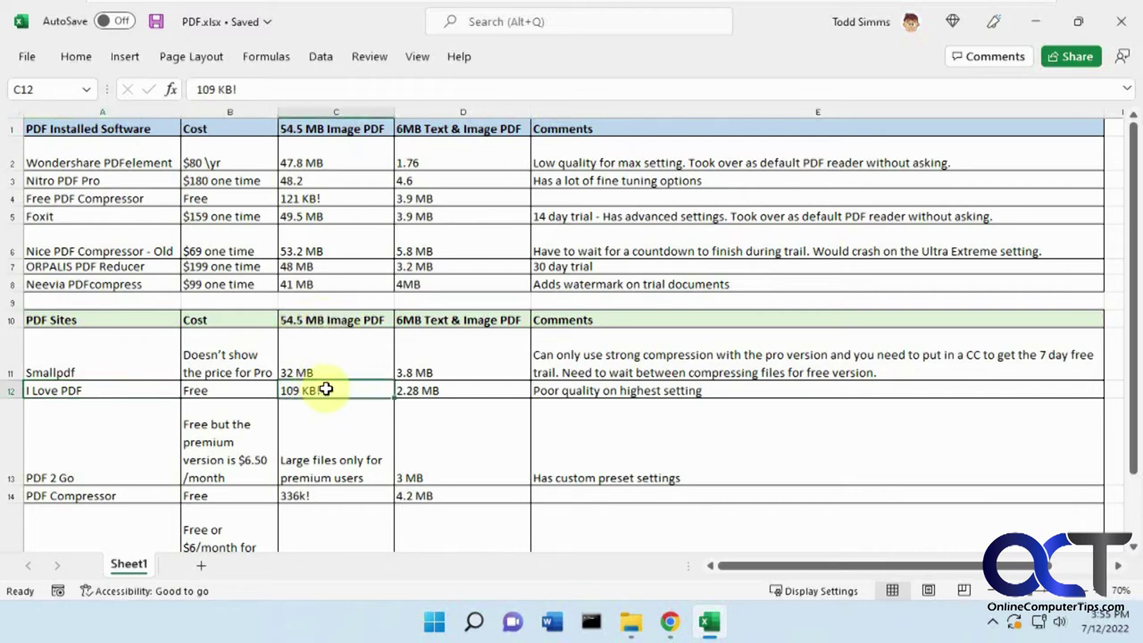
left_click(441, 390)
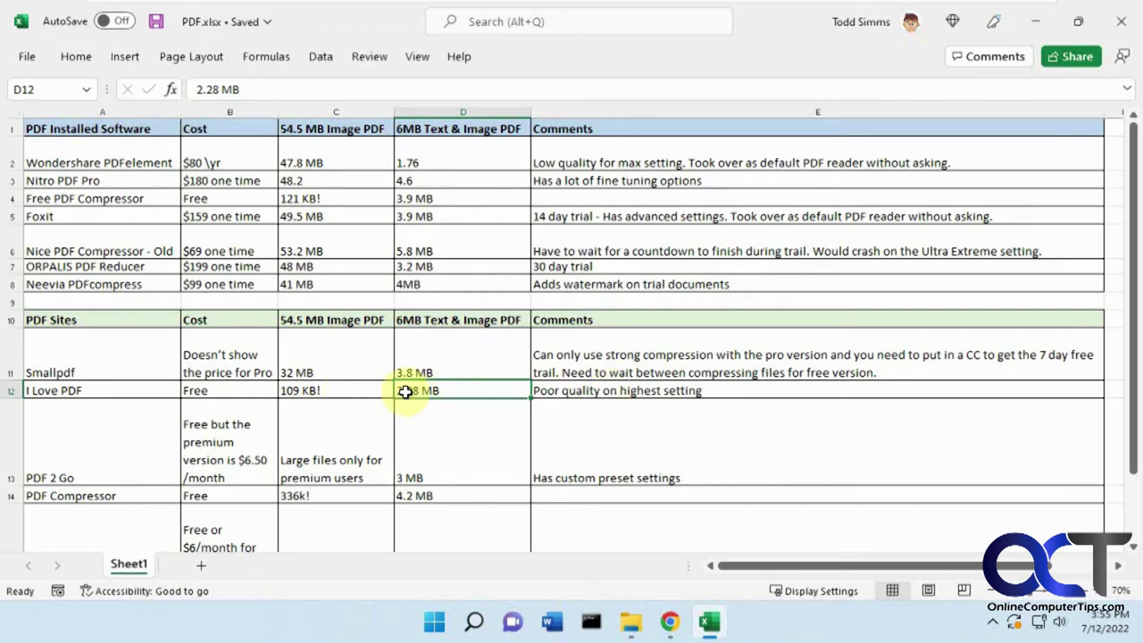
left_click(107, 449)
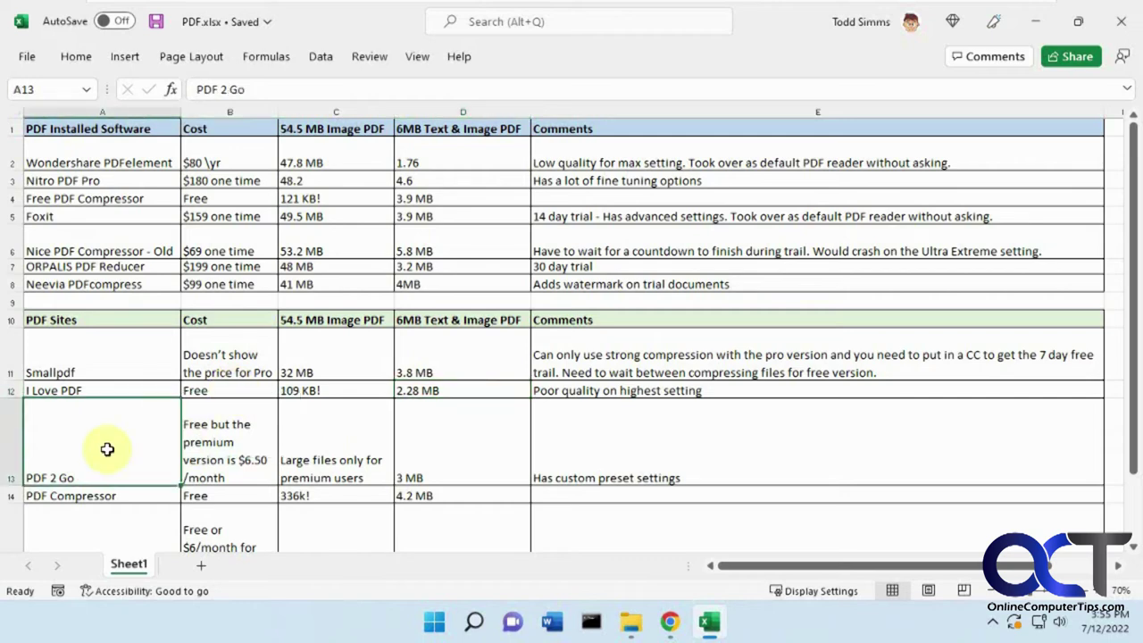
Load pdf2go.com/compress-pdf in a new Chrome tab
left_click(672, 630)
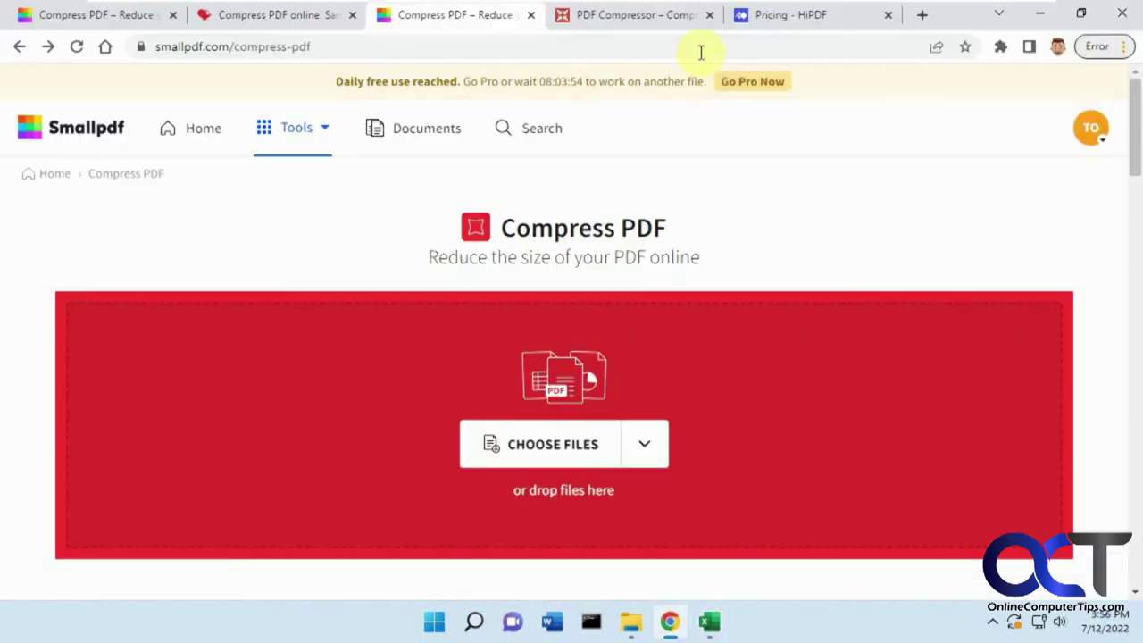
left_click(922, 16)
left_click(477, 47)
type("https://www.pdf2go.com/compress-pdf")
key("Return")
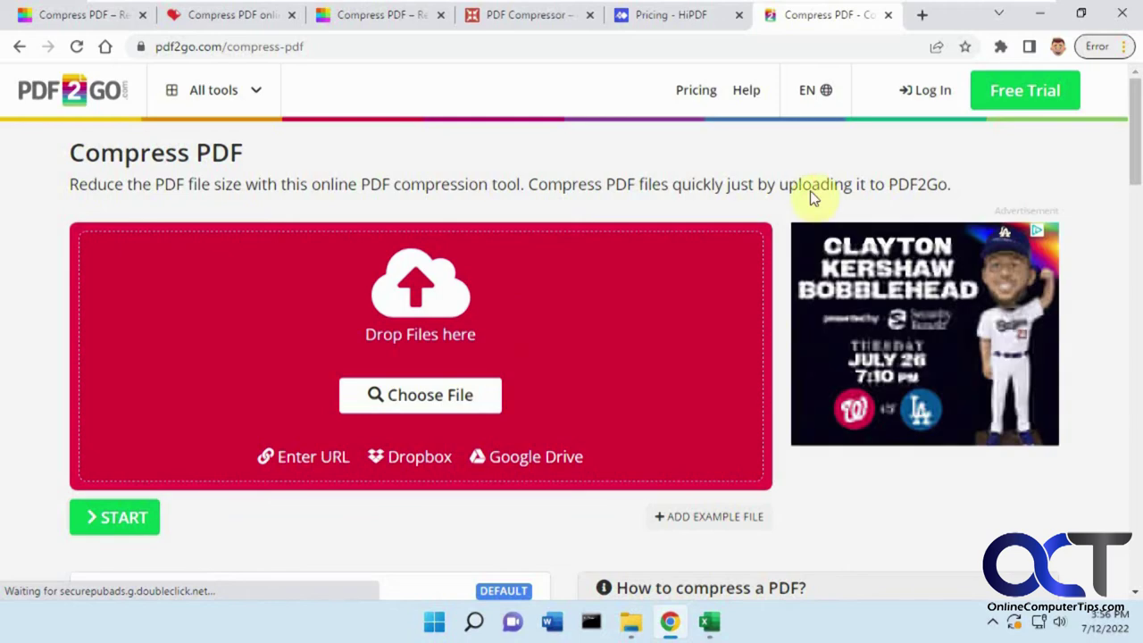
Move the PDF2Go tab to third position among the compression sites, then return to Excel
left_click_drag(813, 24, 364, 23)
left_click(510, 17)
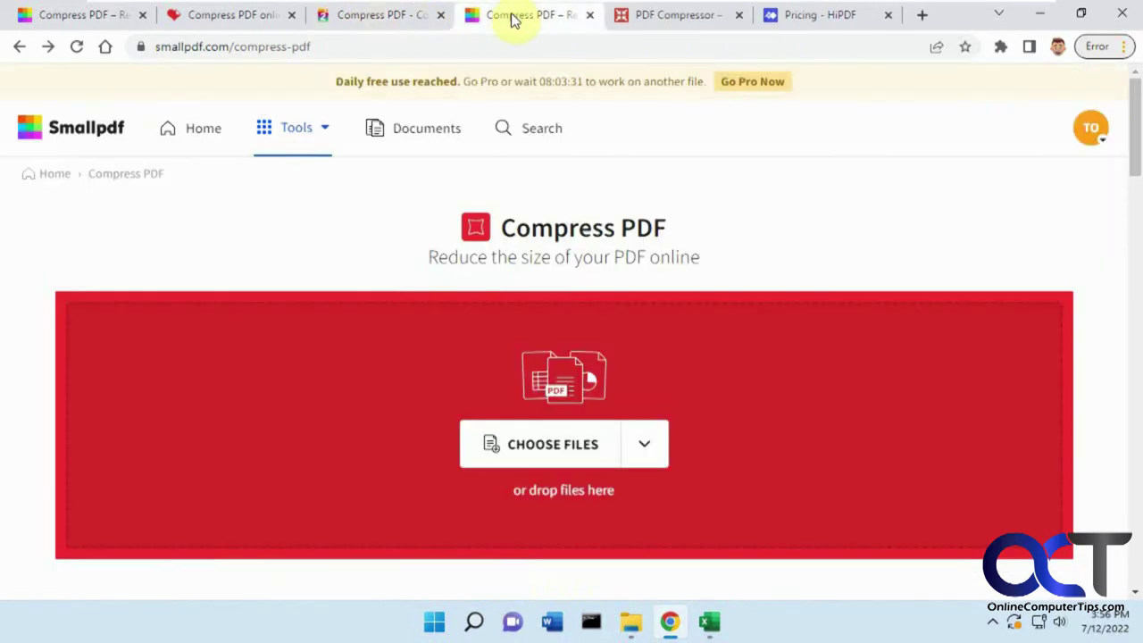
left_click(386, 19)
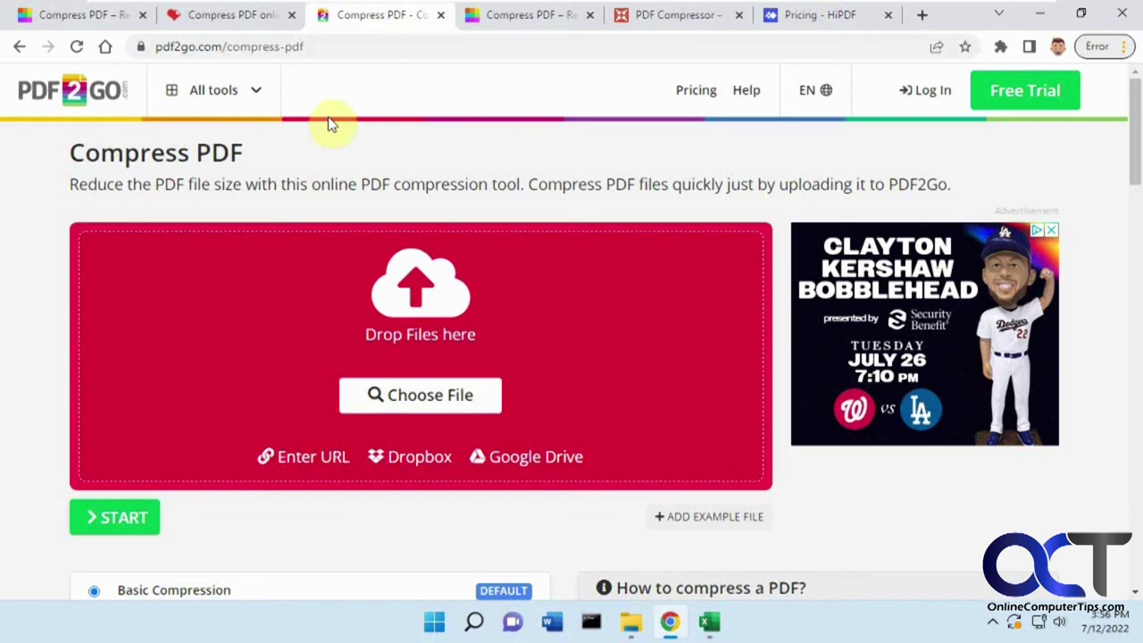
left_click(709, 624)
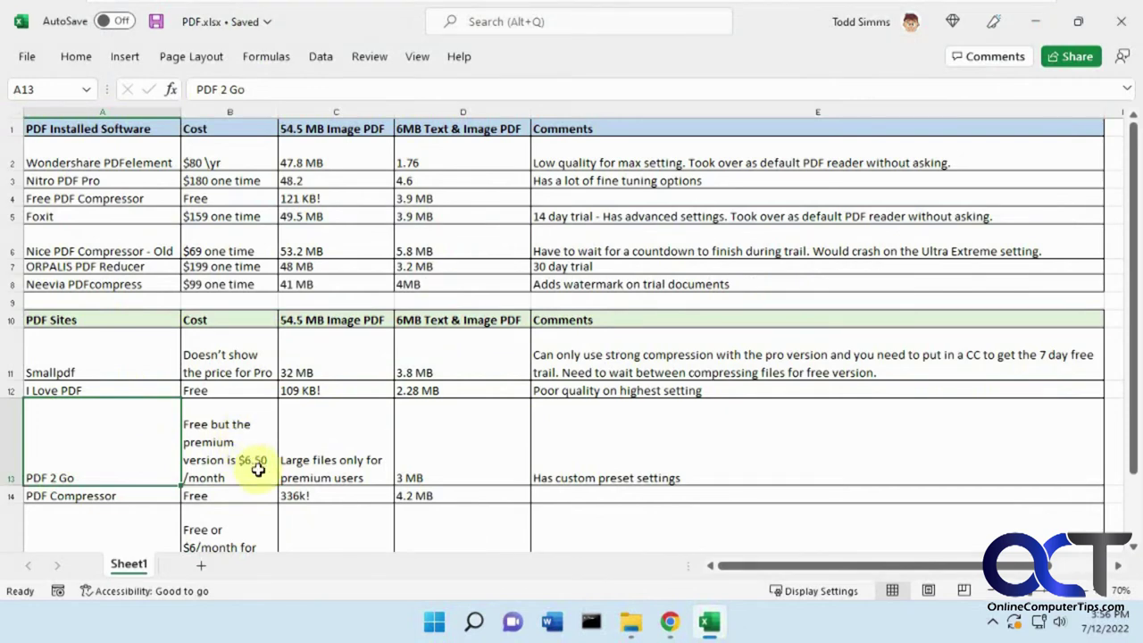
Review the PDF 2 Go row's image PDF entry in C13 and its 3 MB text-and-image result
left_click(330, 466)
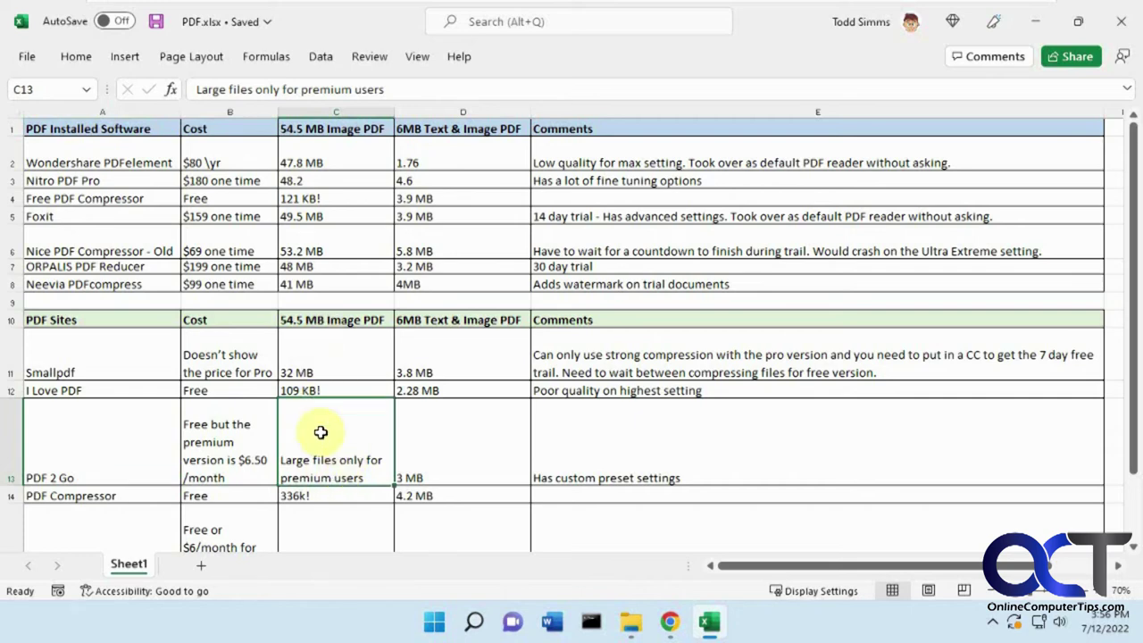
left_click(437, 450)
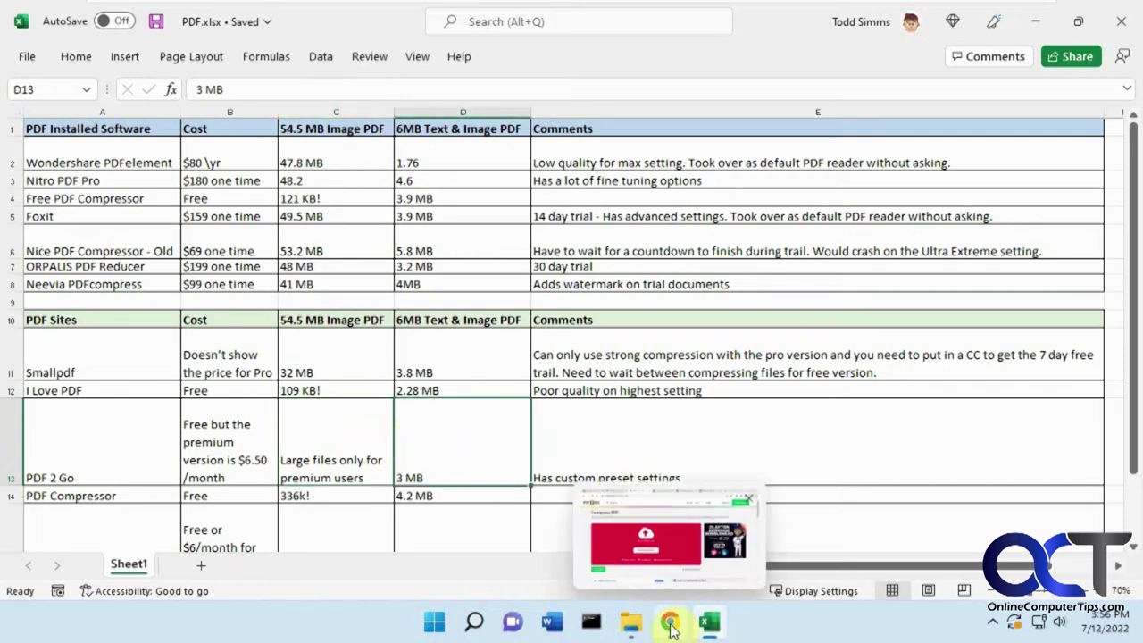
left_click(671, 625)
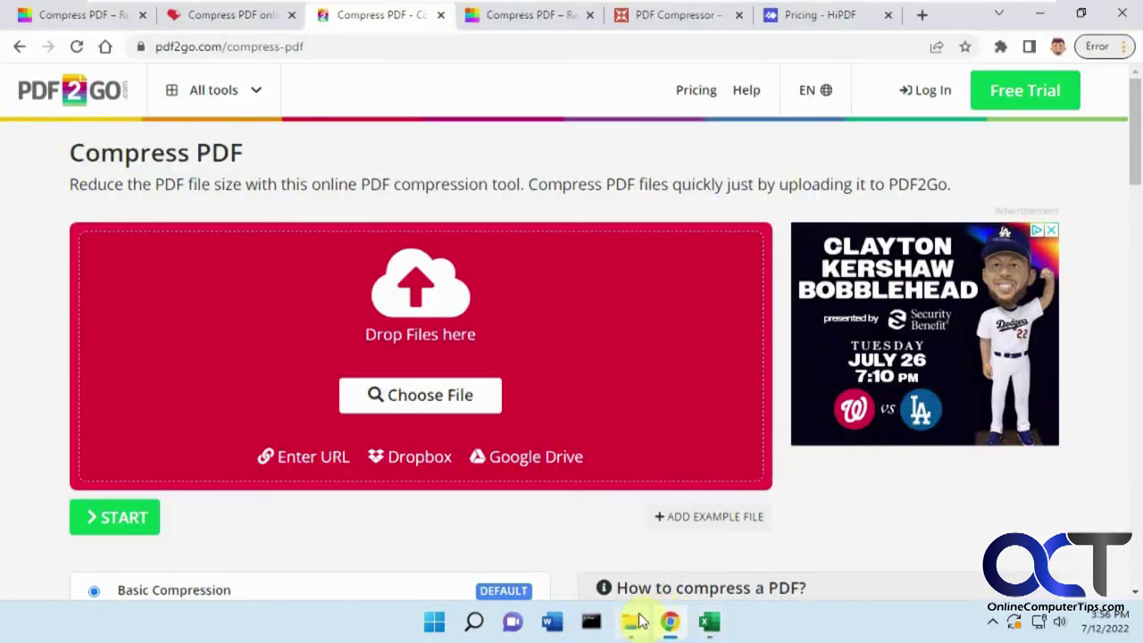
Upload Windows 11 Guide.pdf to PDF2Go, view the 'Choose from a preset' quality levels, then return to Excel
left_click(631, 621)
left_click_drag(651, 332, 237, 339)
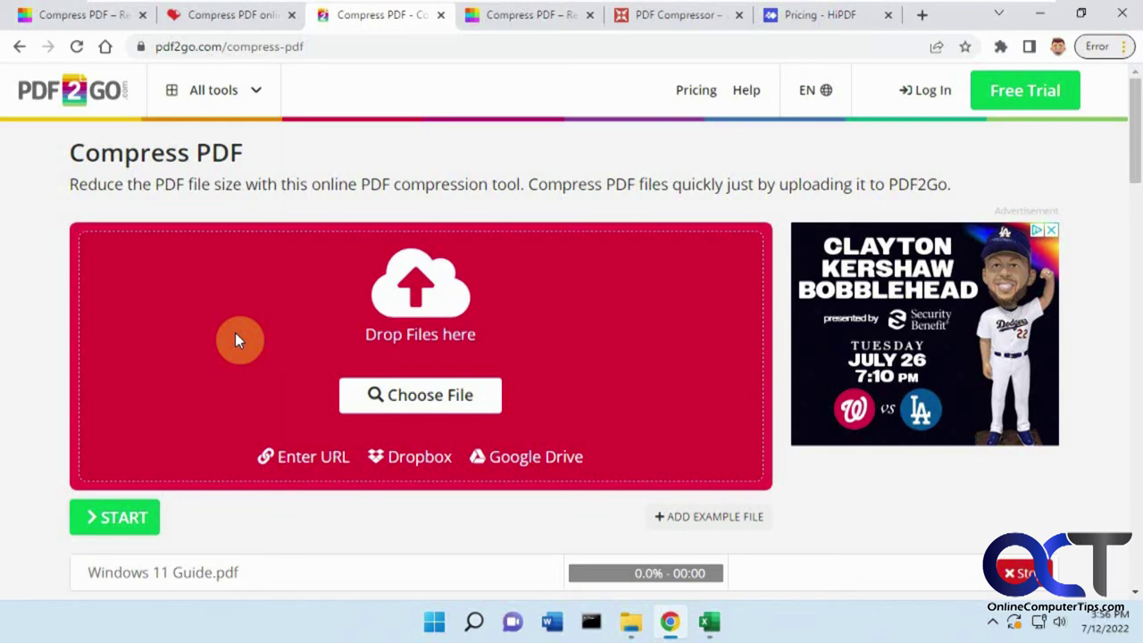
scroll(246, 342, "down", 3)
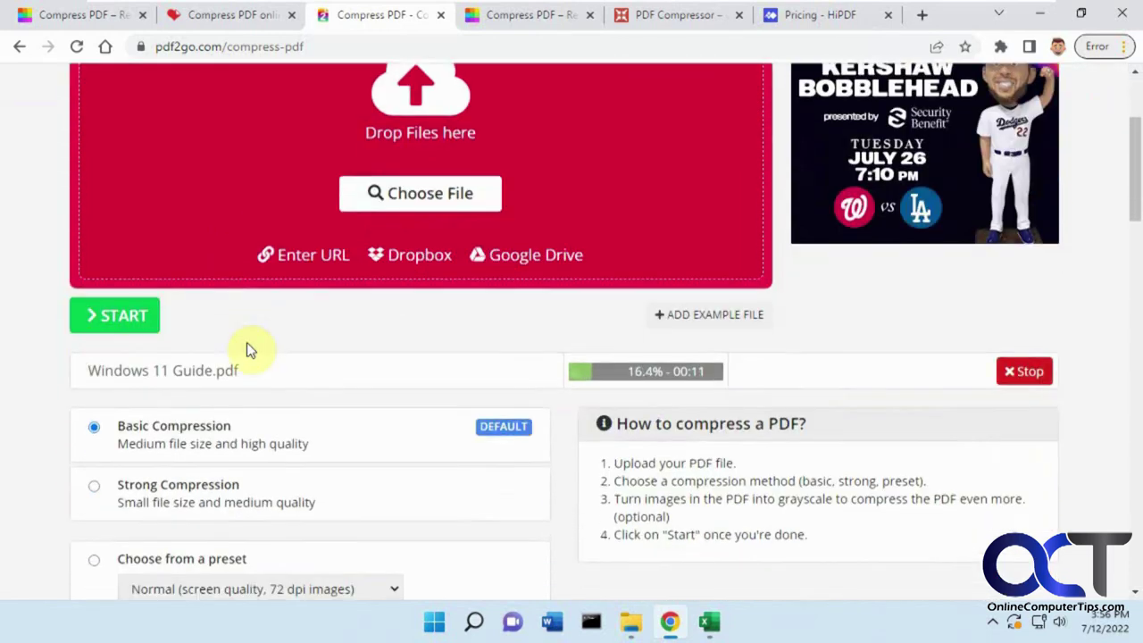
scroll(247, 342, "down", 2)
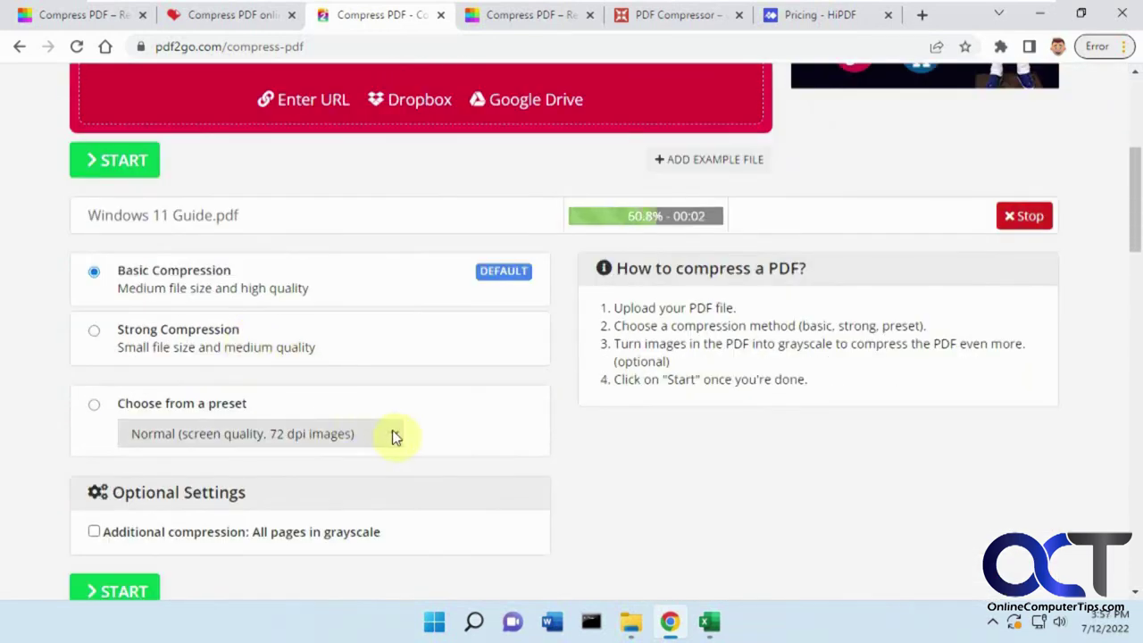
left_click(394, 436)
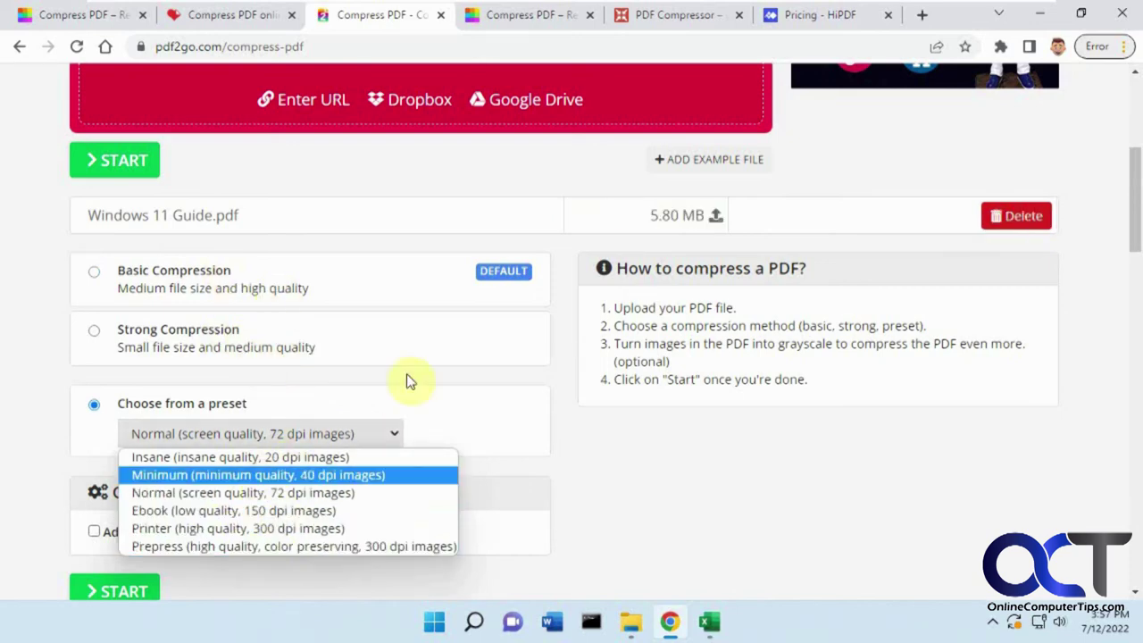
left_click(707, 622)
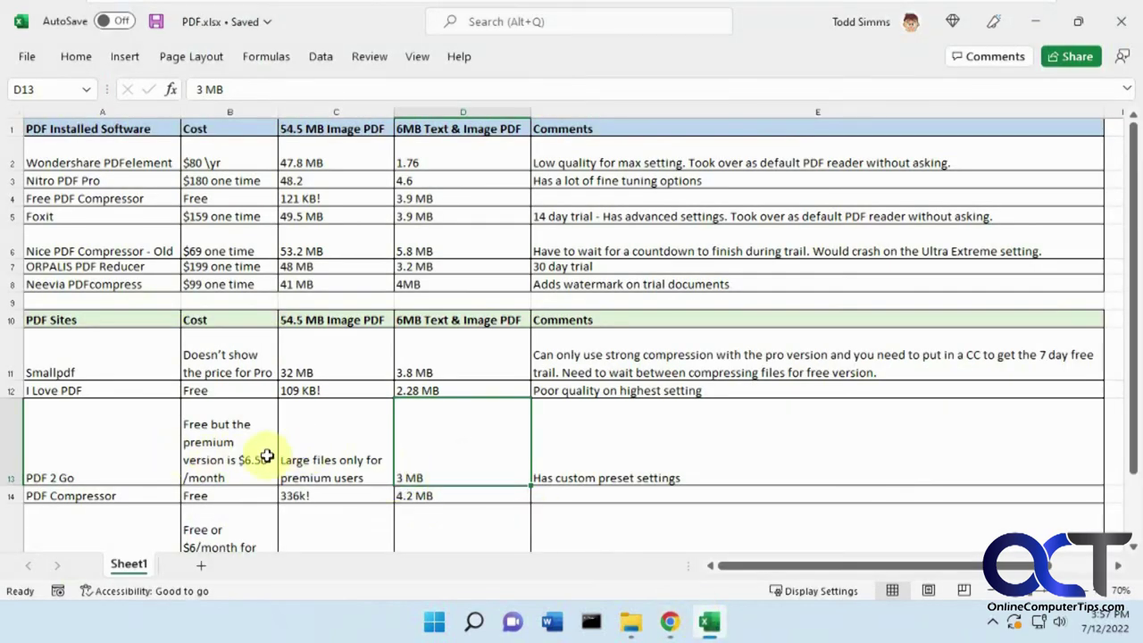
Check the PDF 2 Go note in C13 and cost in B13, then move to the PDF Compressor row
left_click(312, 459)
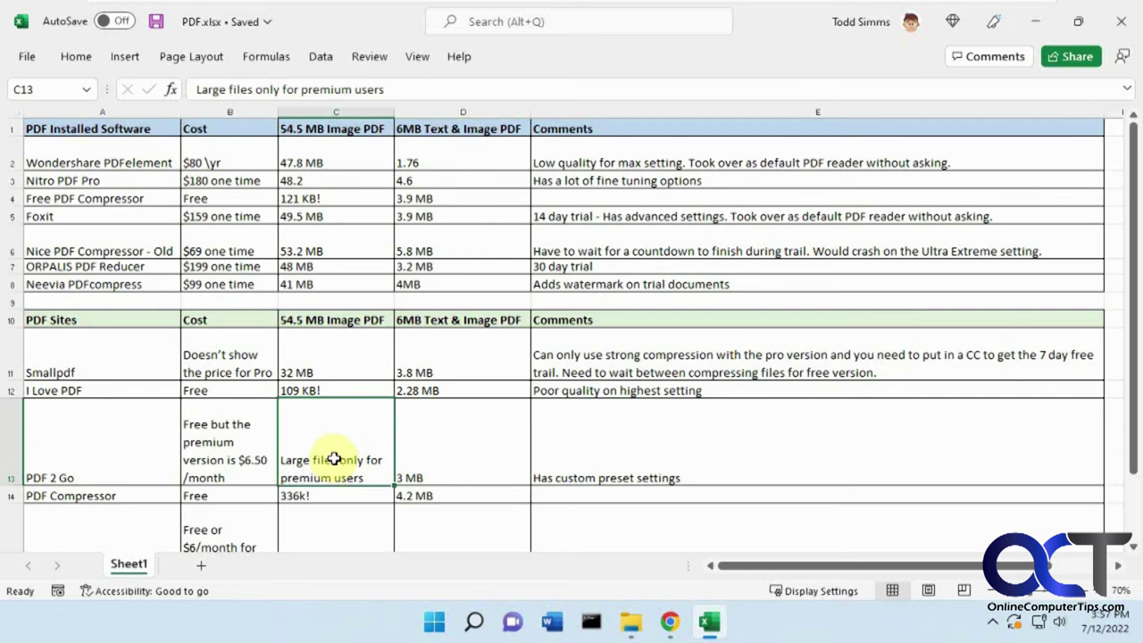
scroll(340, 454, "down", 1)
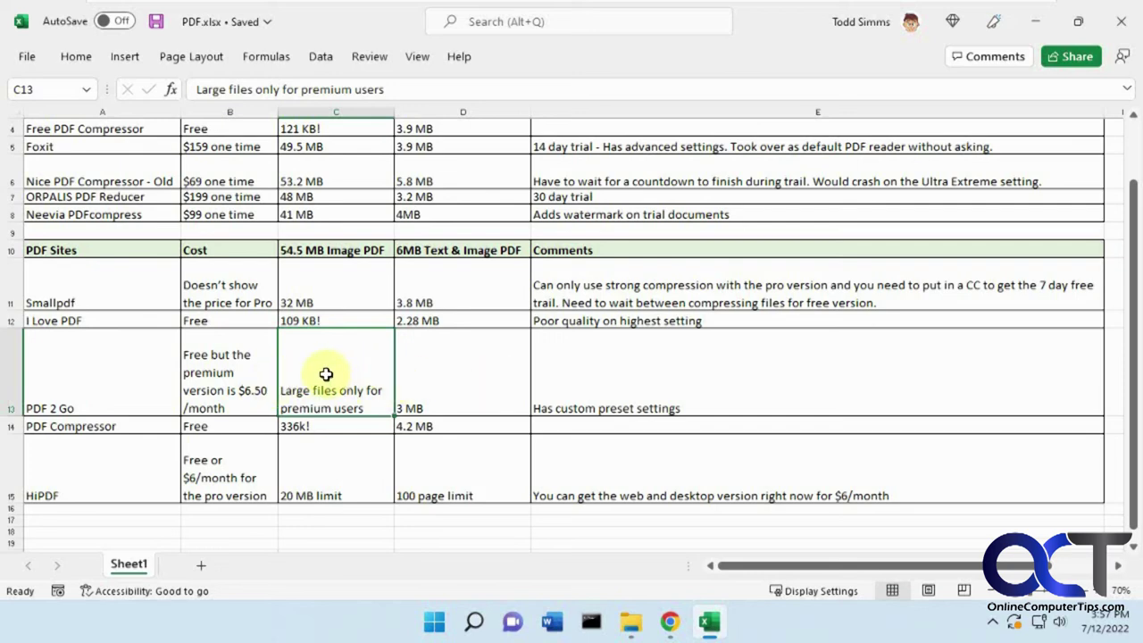
left_click(236, 388)
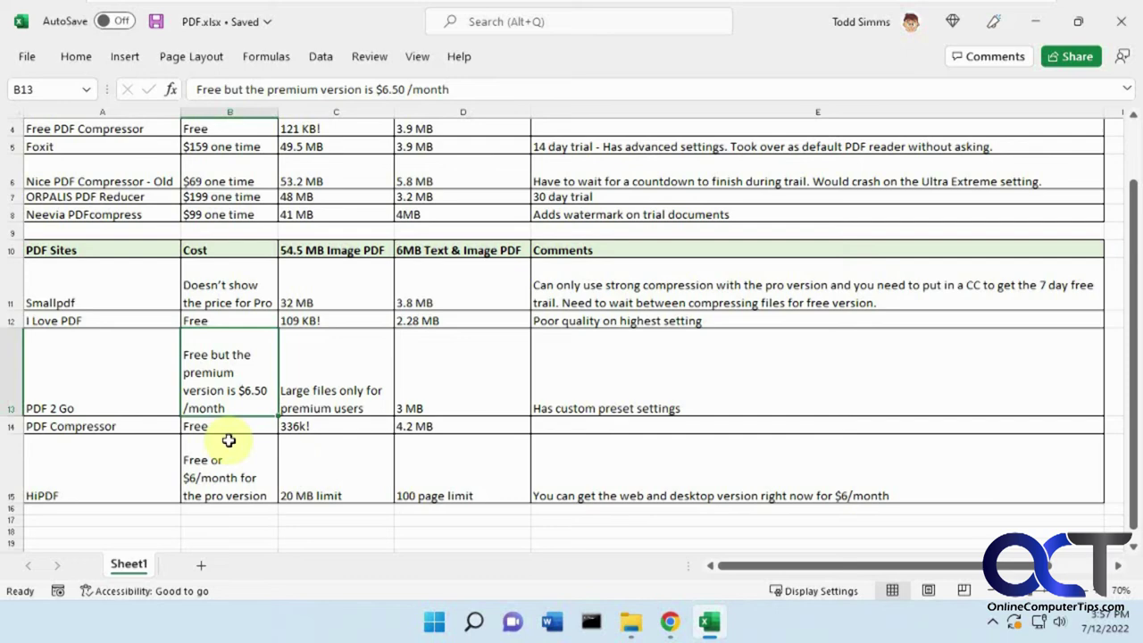
left_click(128, 426)
Upload the 5.8 MB Windows 11 Guide.pdf to the PDF Compressor site, getting a 27% reduction
left_click(670, 622)
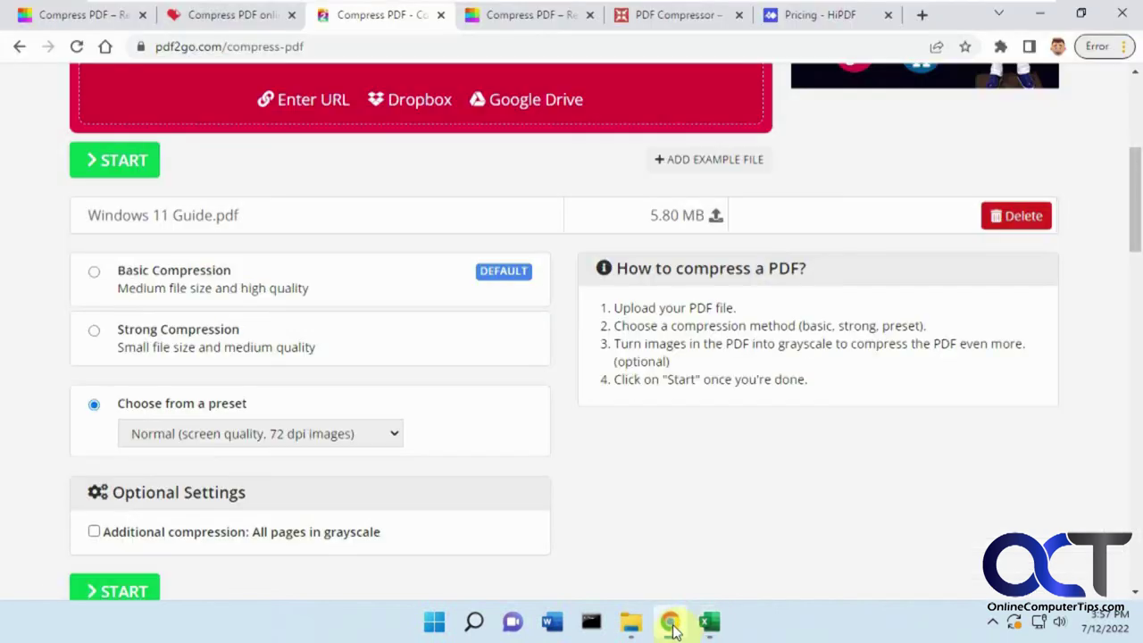
left_click(524, 16)
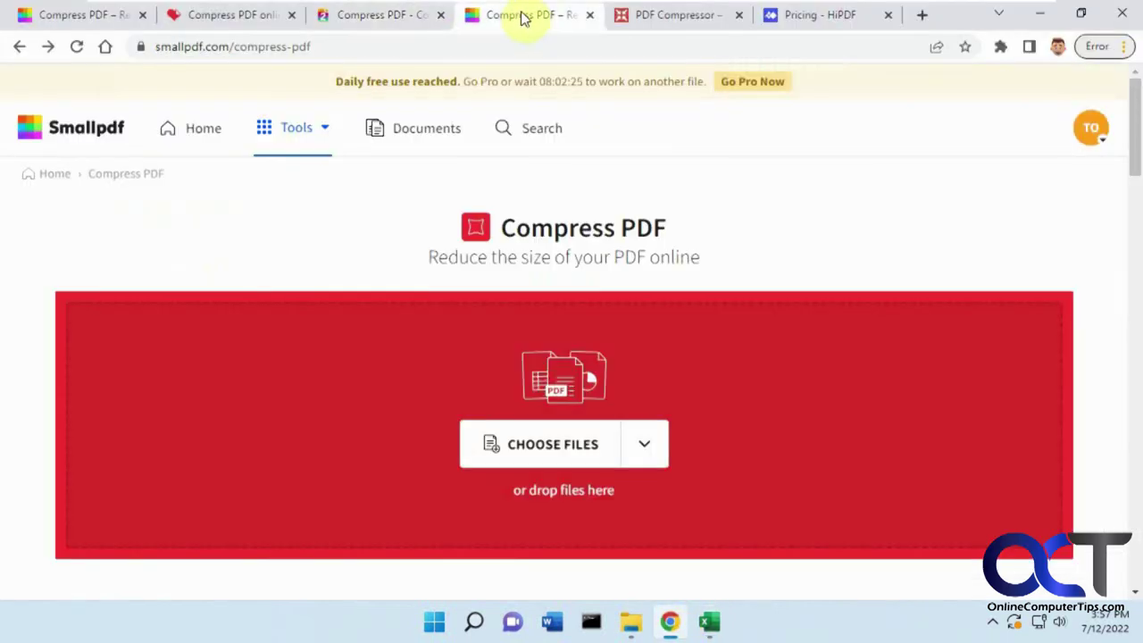
left_click(620, 15)
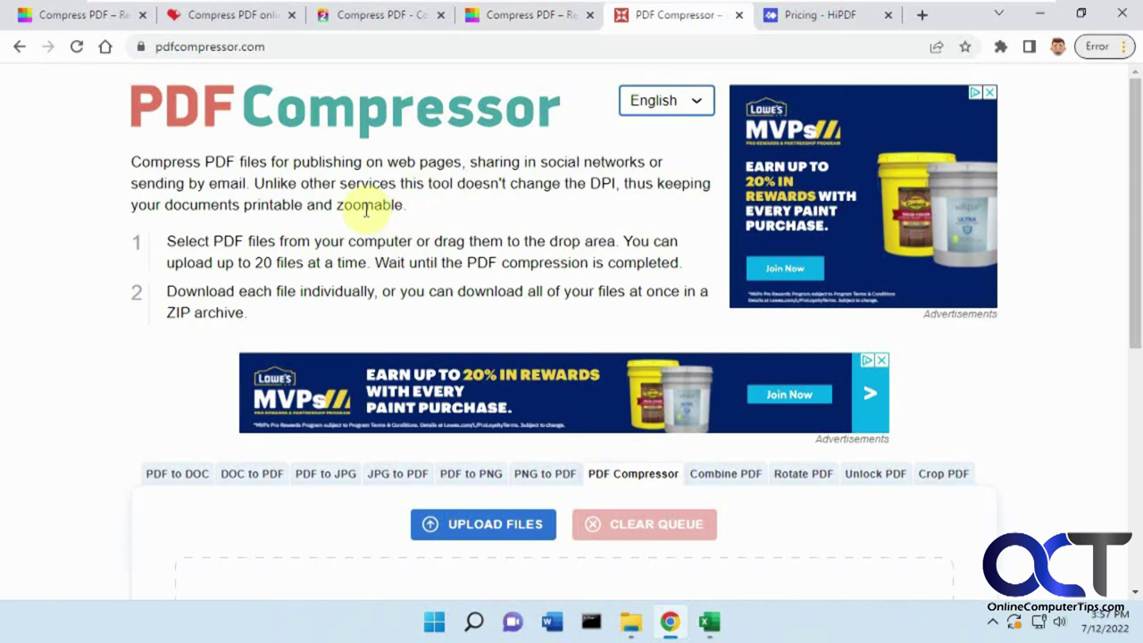
scroll(365, 210, "down", 3)
left_click(631, 622)
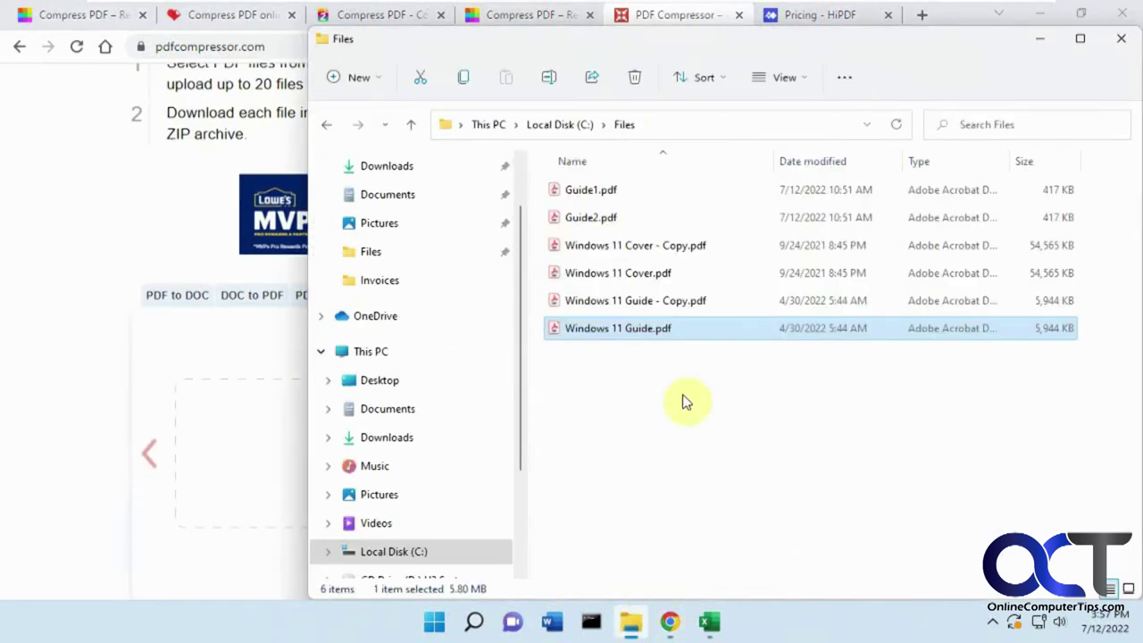
left_click_drag(645, 339, 323, 438)
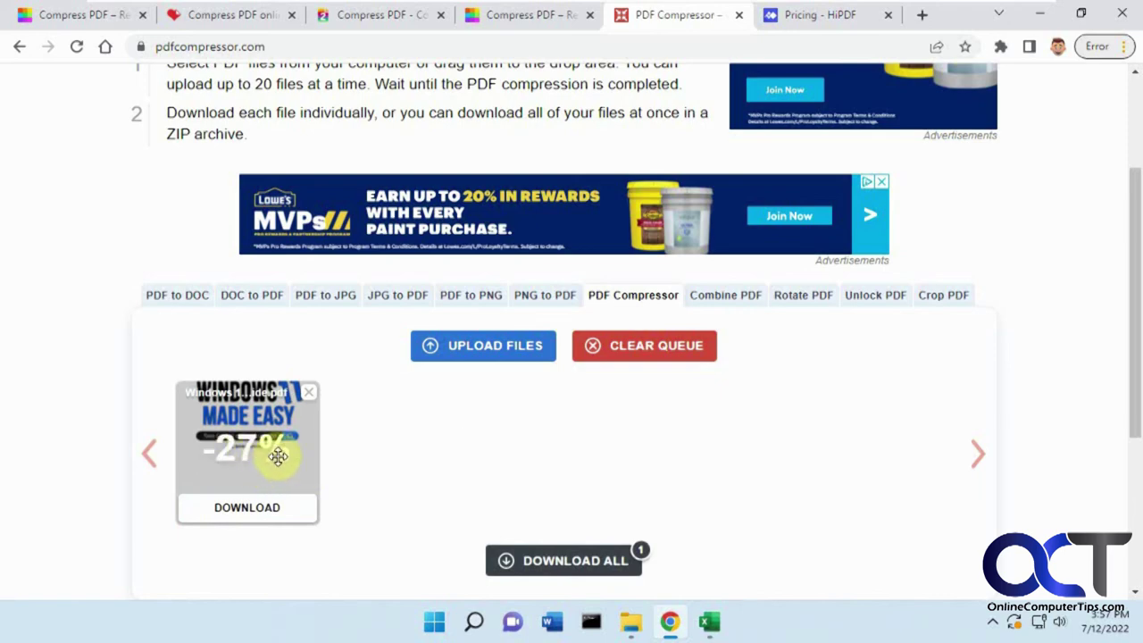
Check the PDF Compressor results in C14 (336k!) and D14 (4.2 MB), then move to the HiPDF row
left_click(712, 623)
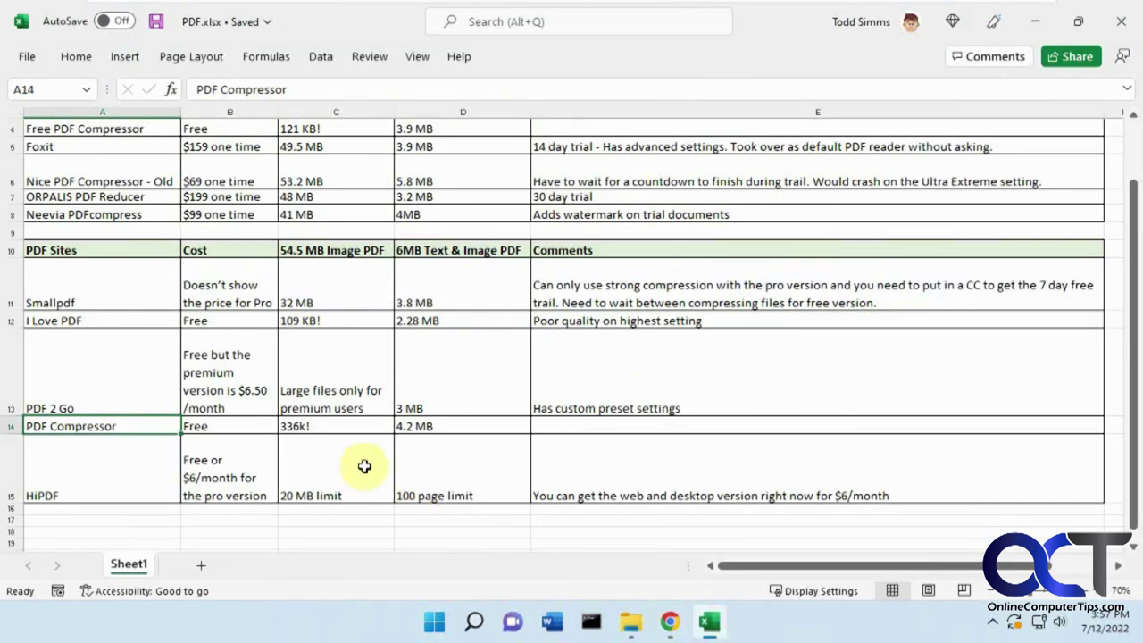
left_click(318, 426)
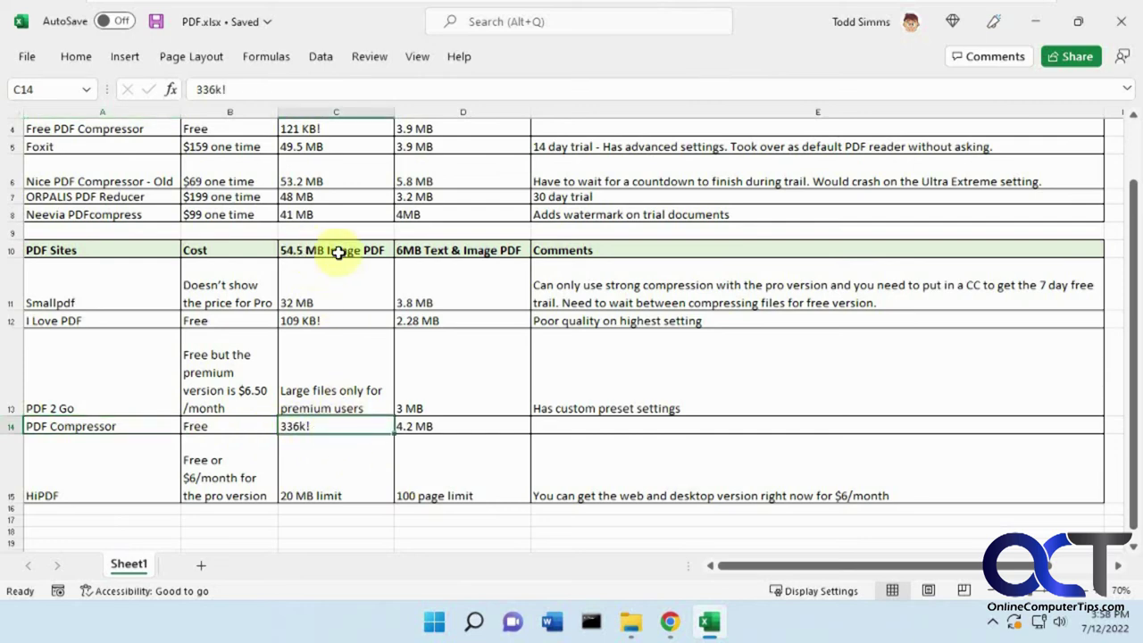
left_click(433, 425)
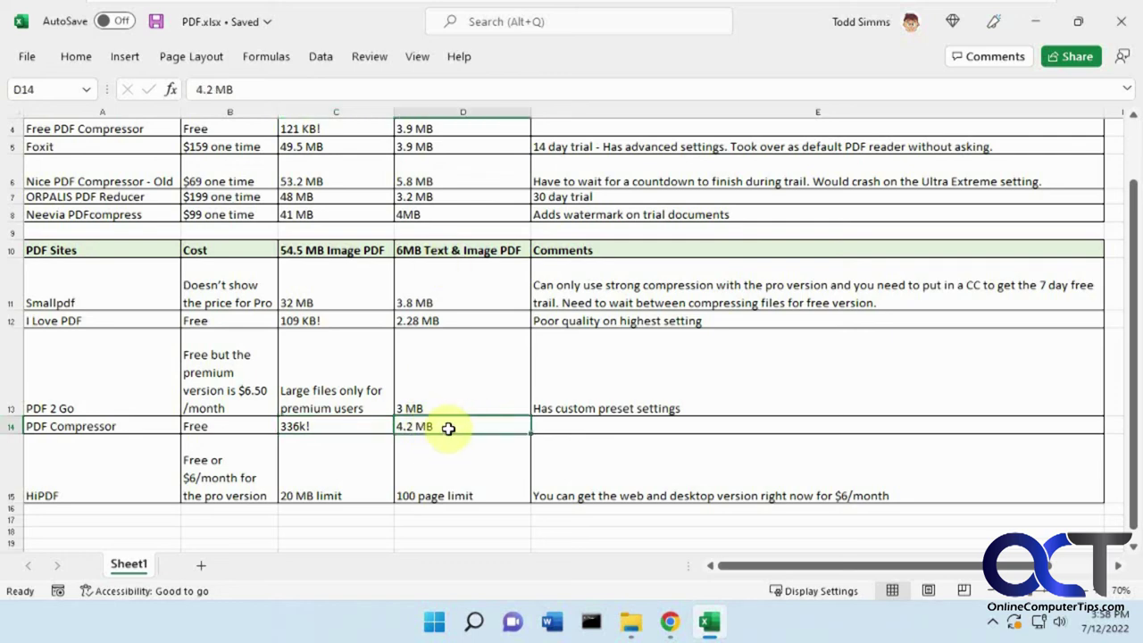
left_click(154, 457)
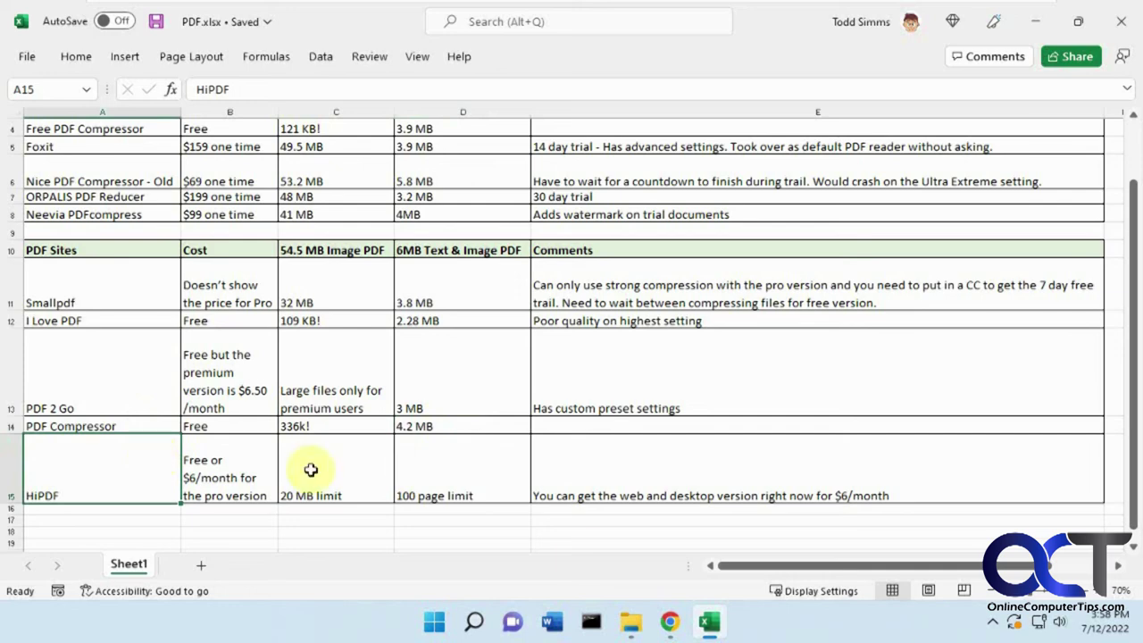
left_click(670, 621)
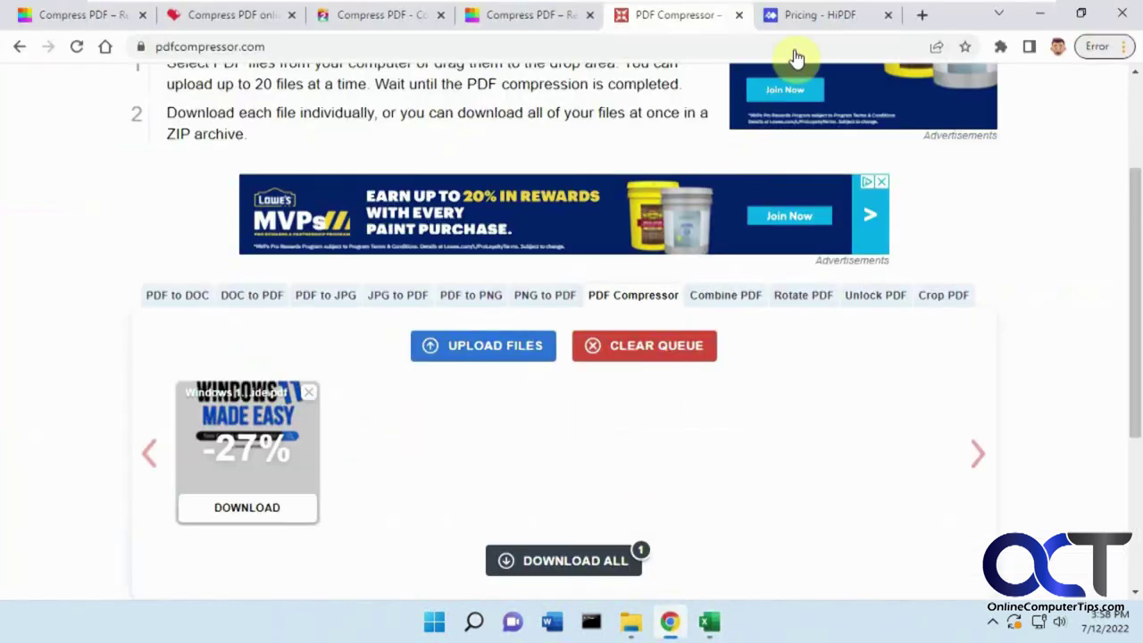
Drop Windows 11 Guide.pdf onto HiPDF and dismiss its maximum-pages-exceeded warning
left_click(815, 16)
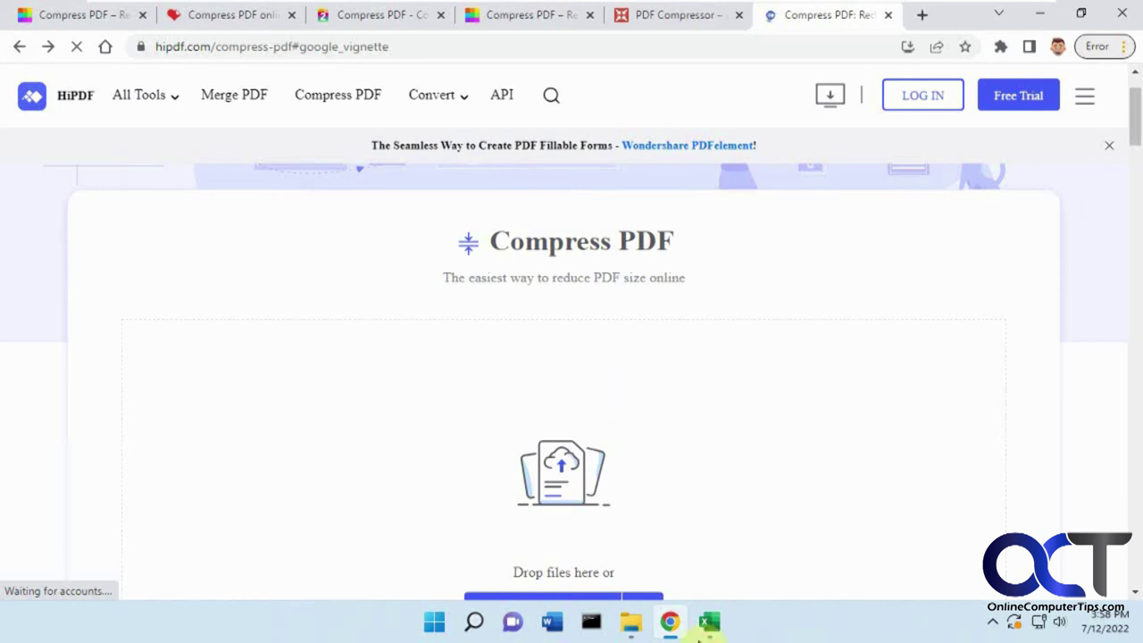
left_click(631, 621)
left_click_drag(404, 377, 242, 415)
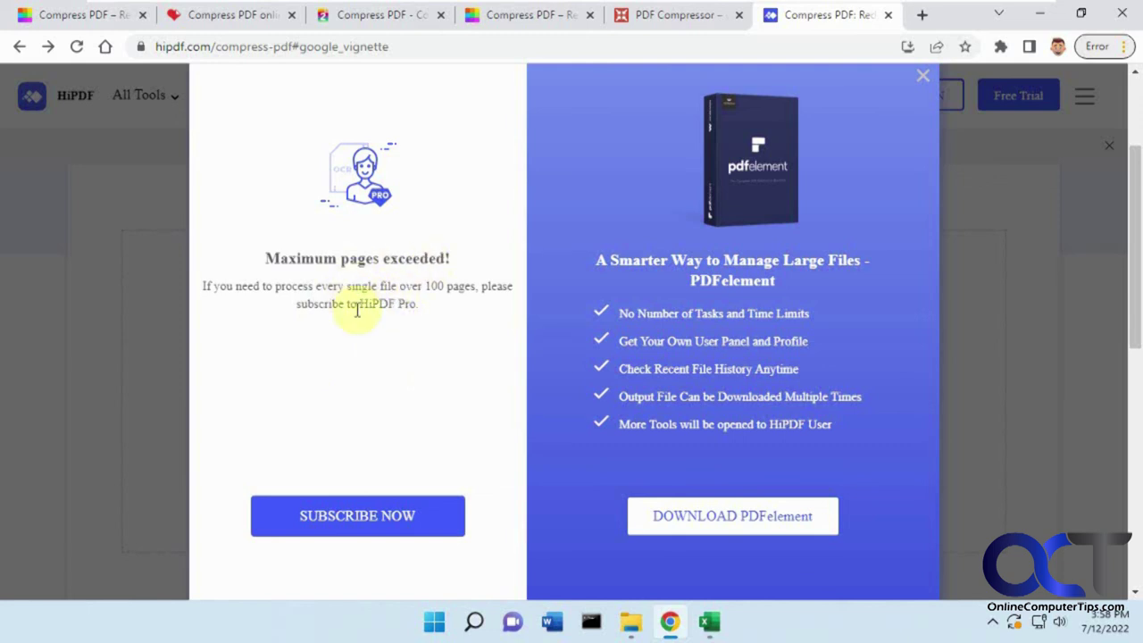
left_click(923, 76)
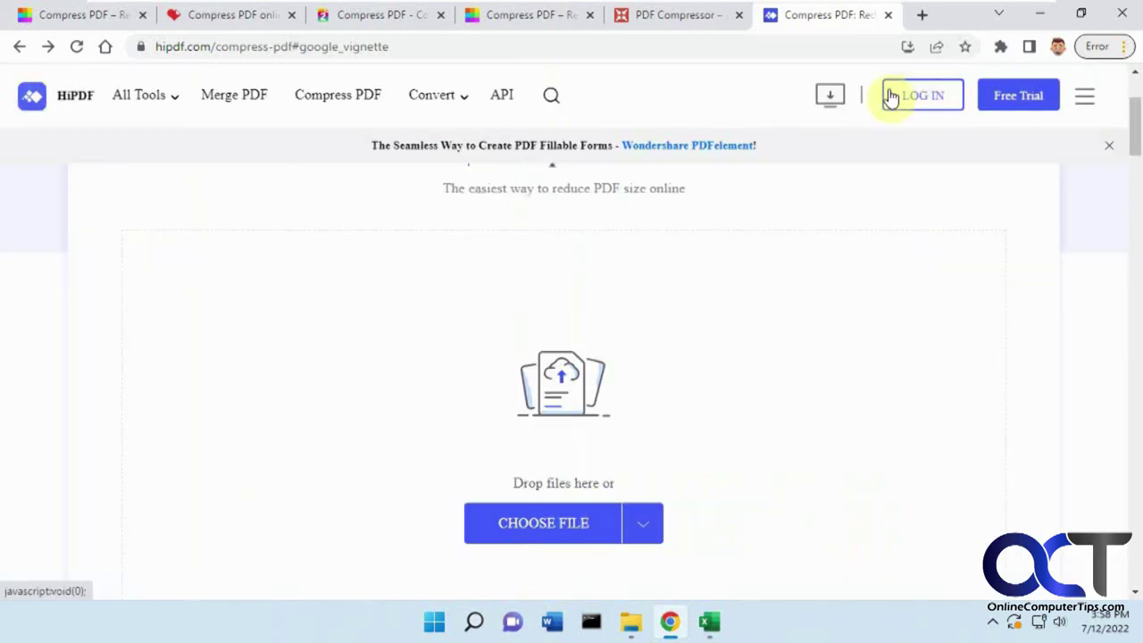
left_click(708, 625)
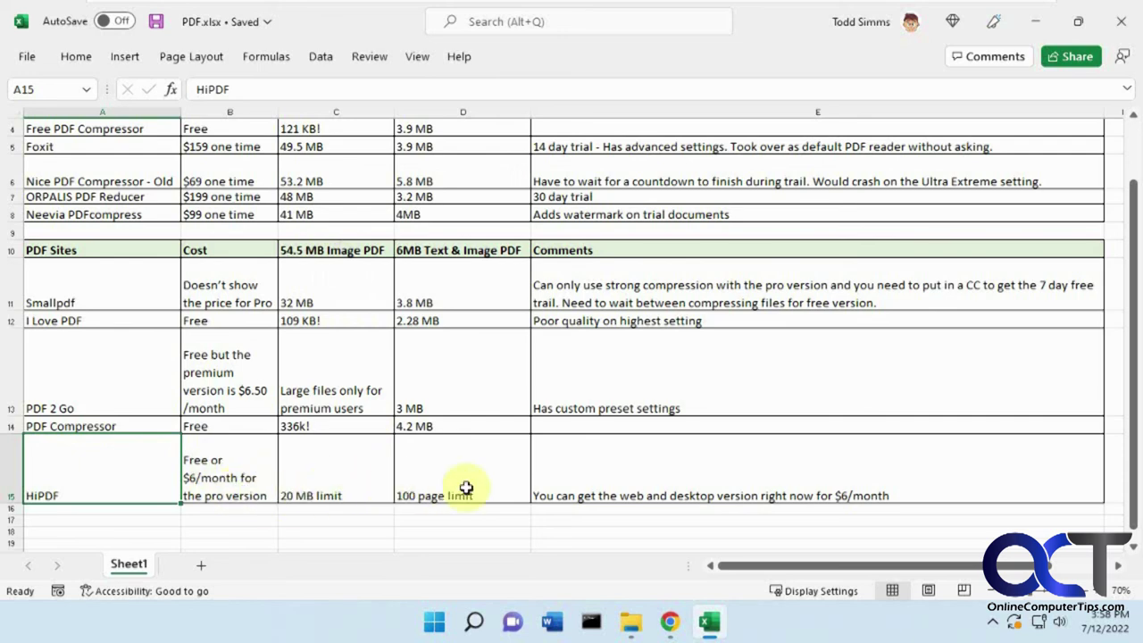
left_click(607, 492)
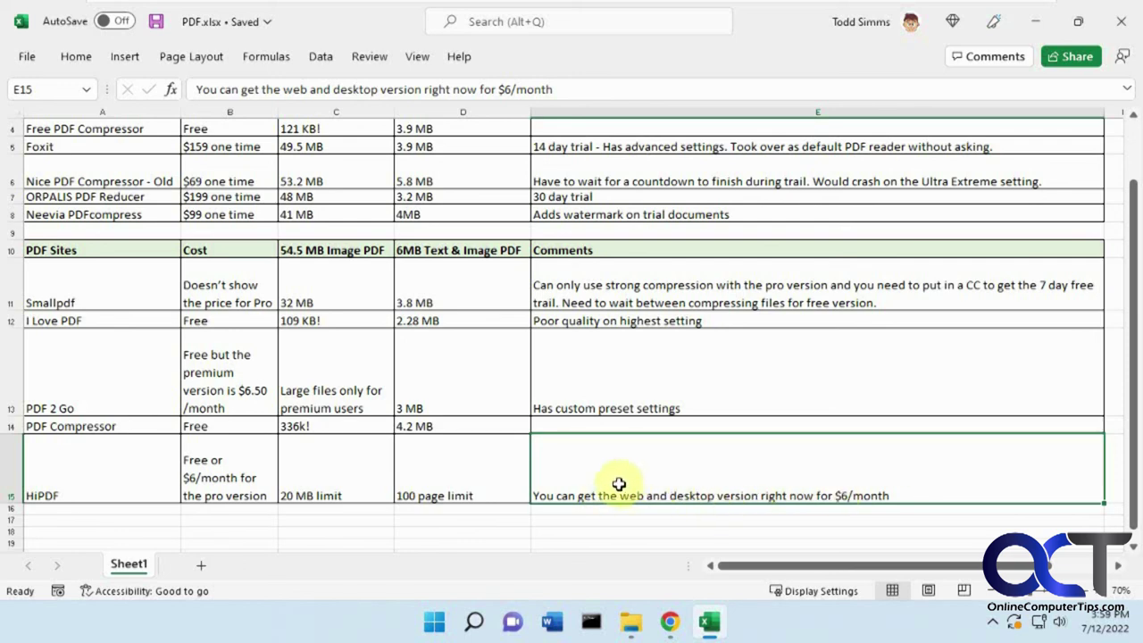
scroll(629, 489, "up", 1)
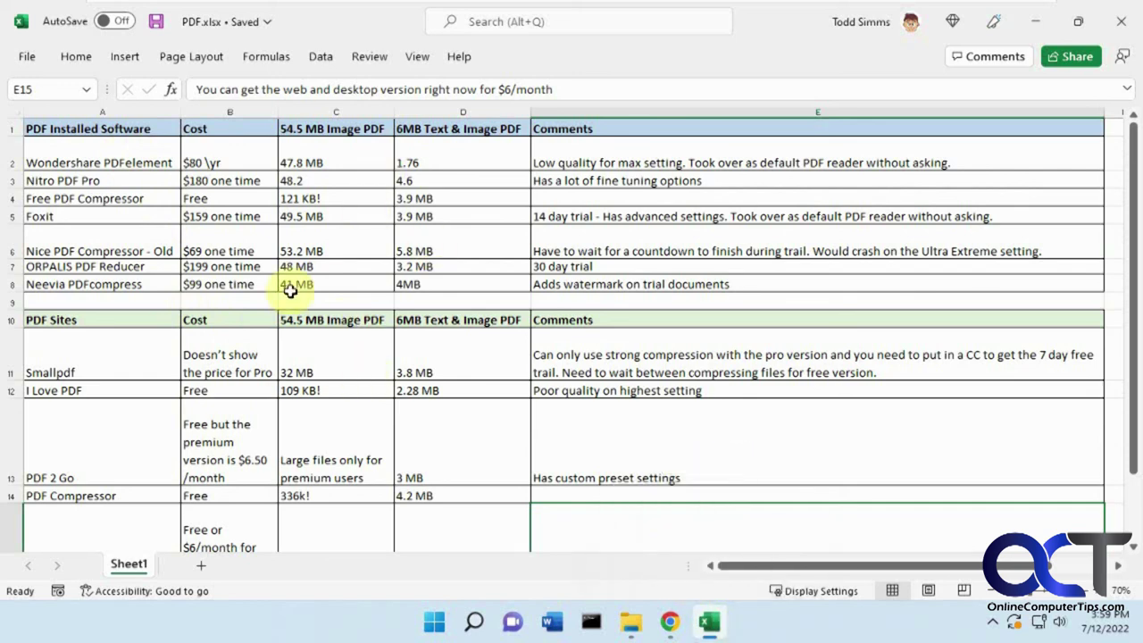
mouse_move(717, 622)
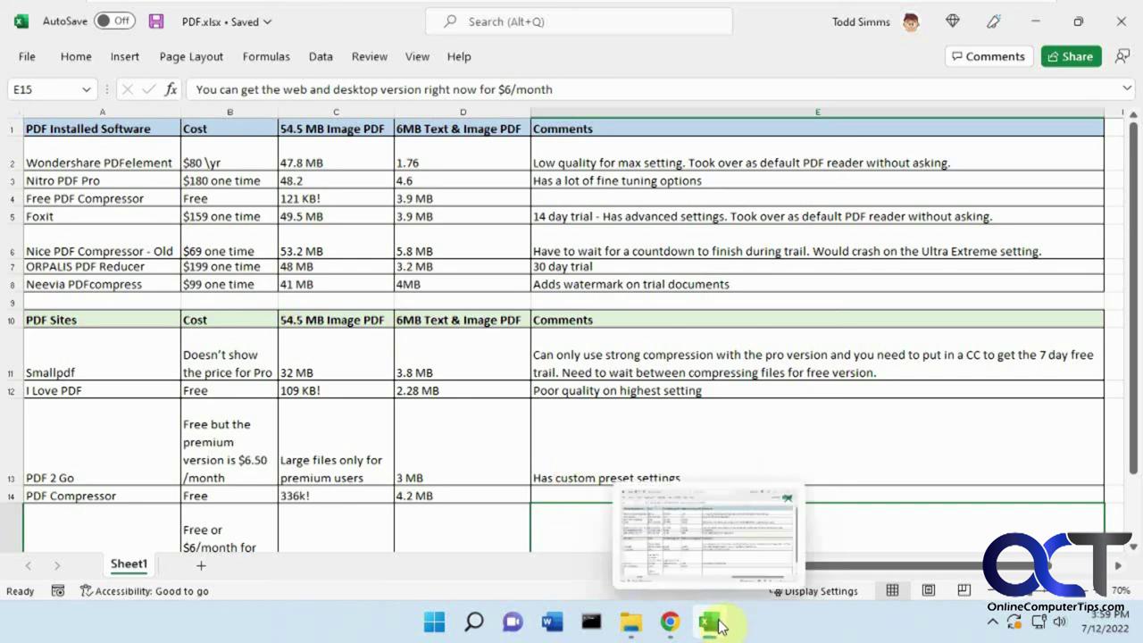